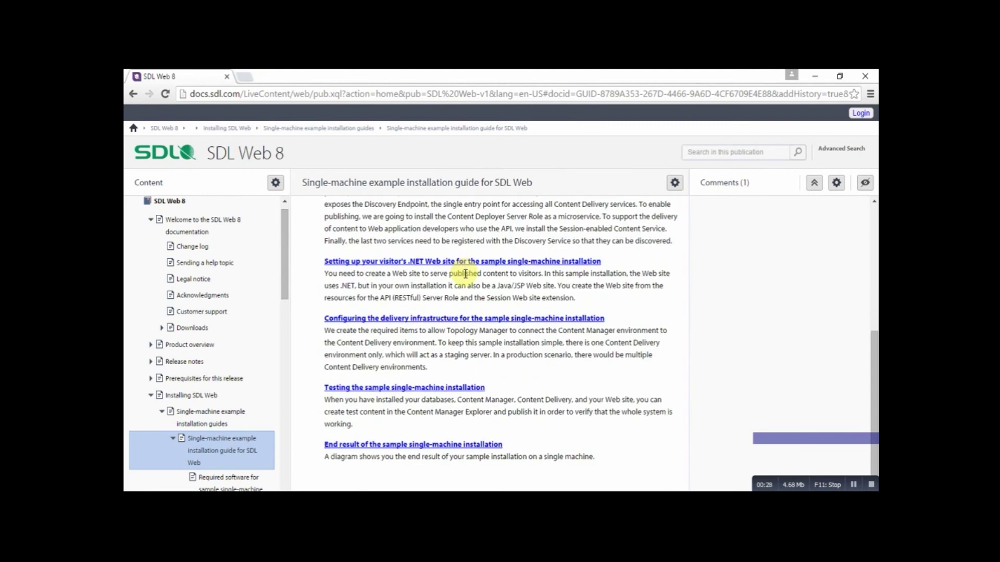
# Open the 'Running the Content Manager installer' topic and scroll down to its 13-step procedure
pyautogui.scroll(3, 523, 296)
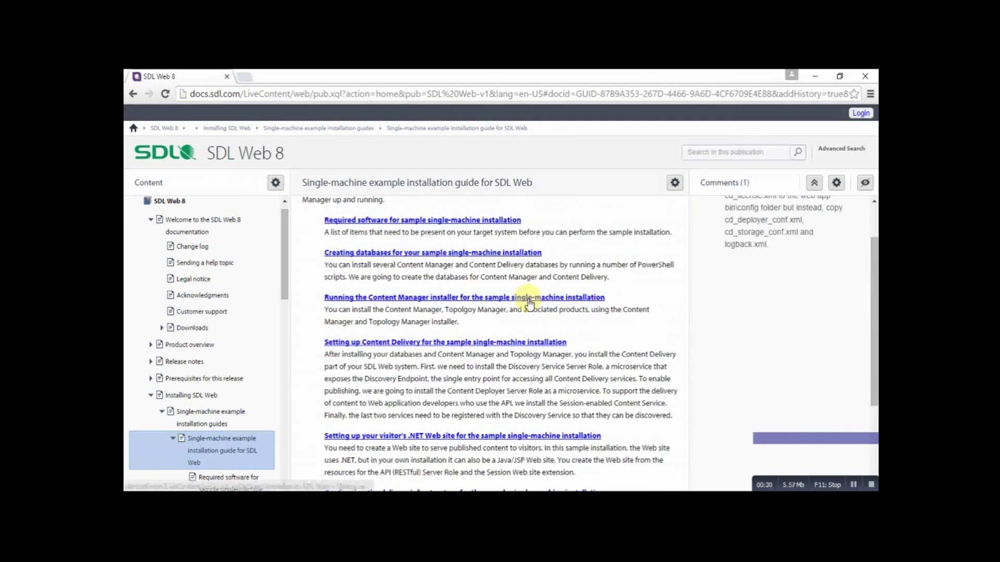
pyautogui.click(471, 301)
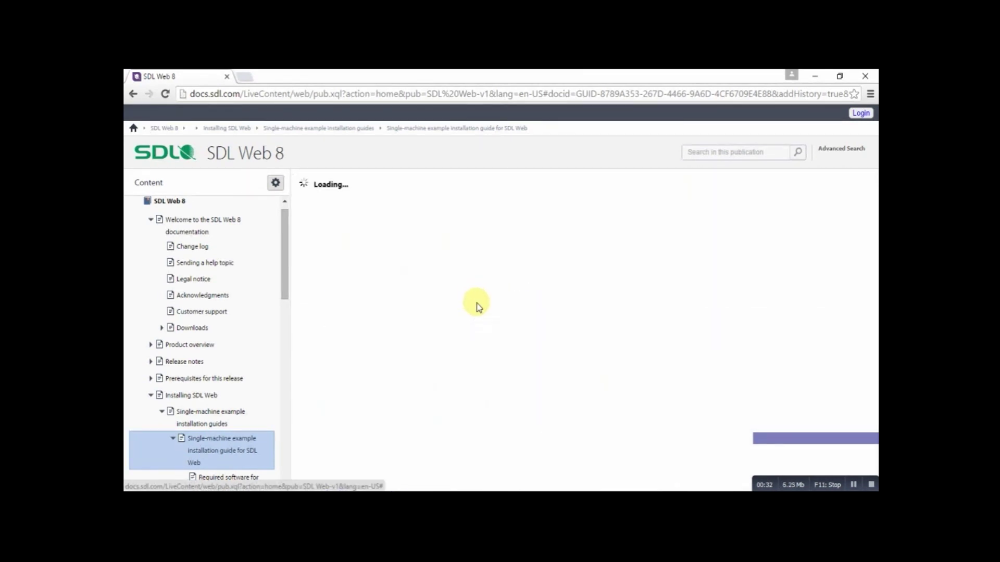
pyautogui.scroll(-2, 487, 313)
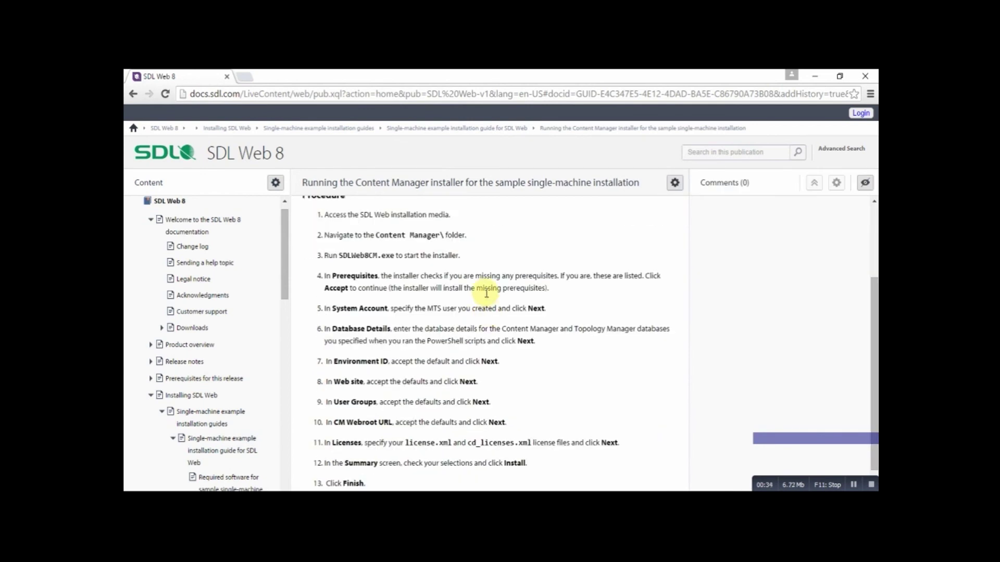
pyautogui.scroll(-1, 477, 300)
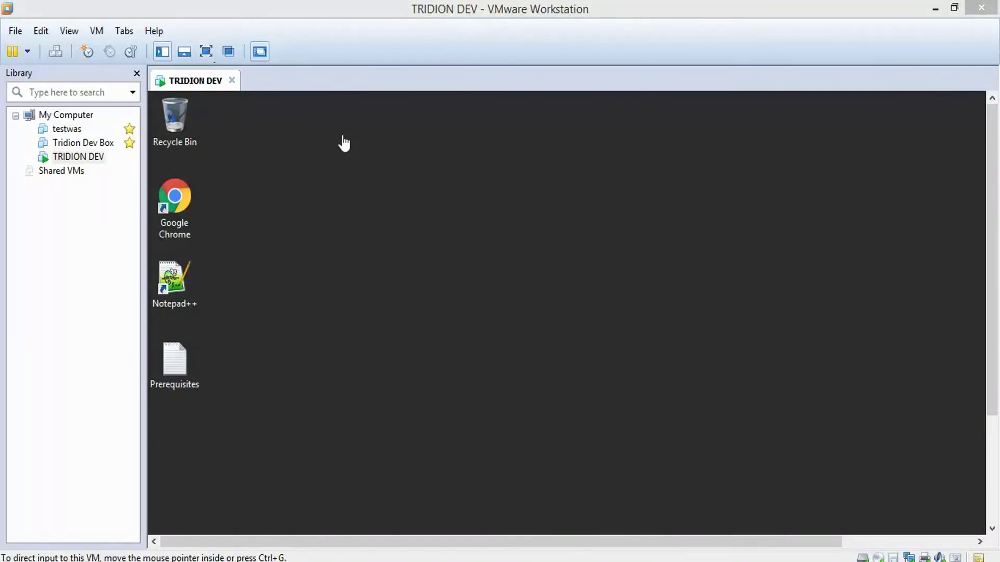
# Switch the VM view to full screen and open Prerequisites.txt in Notepad++
pyautogui.click(208, 56)
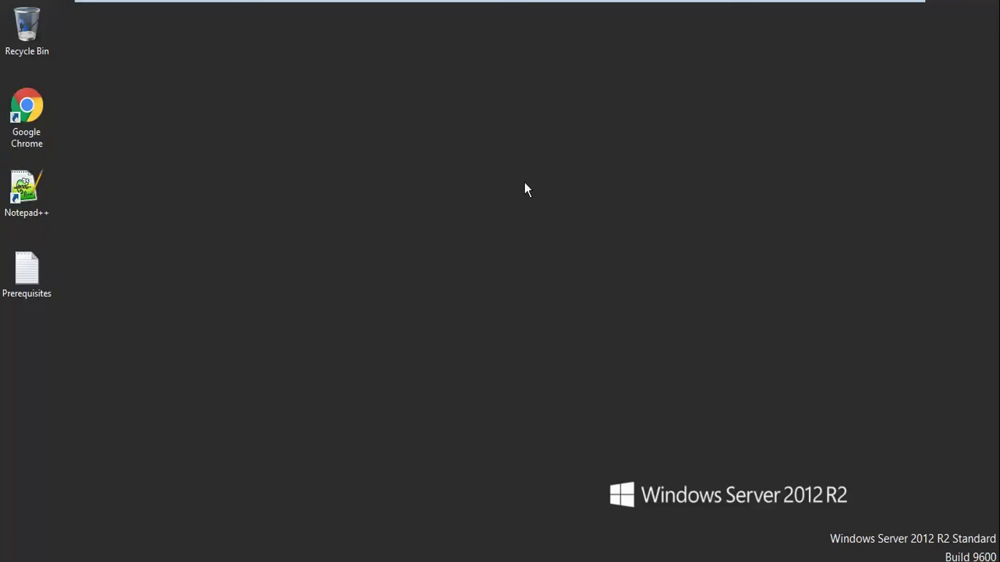
pyautogui.rightClick(35, 276)
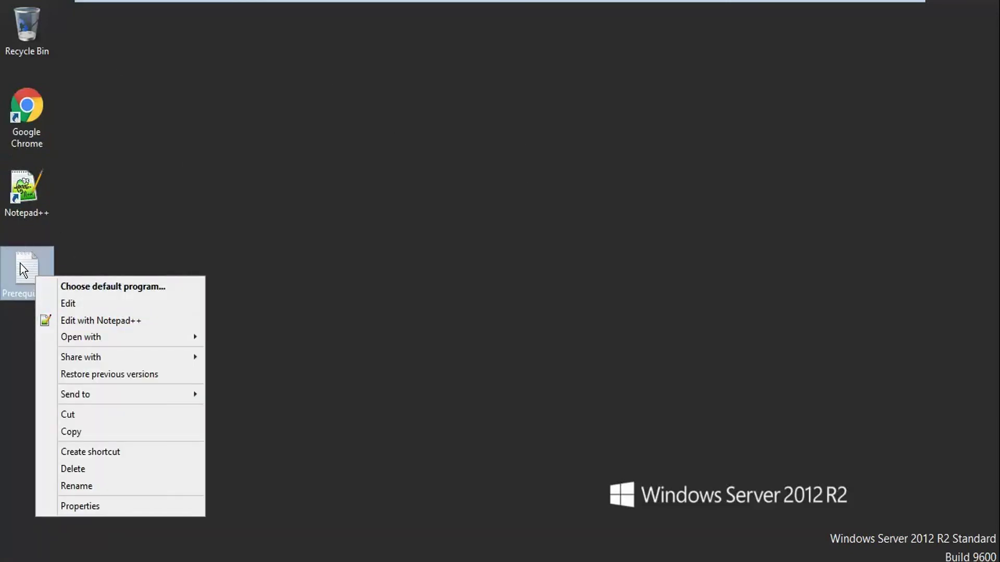
pyautogui.click(84, 322)
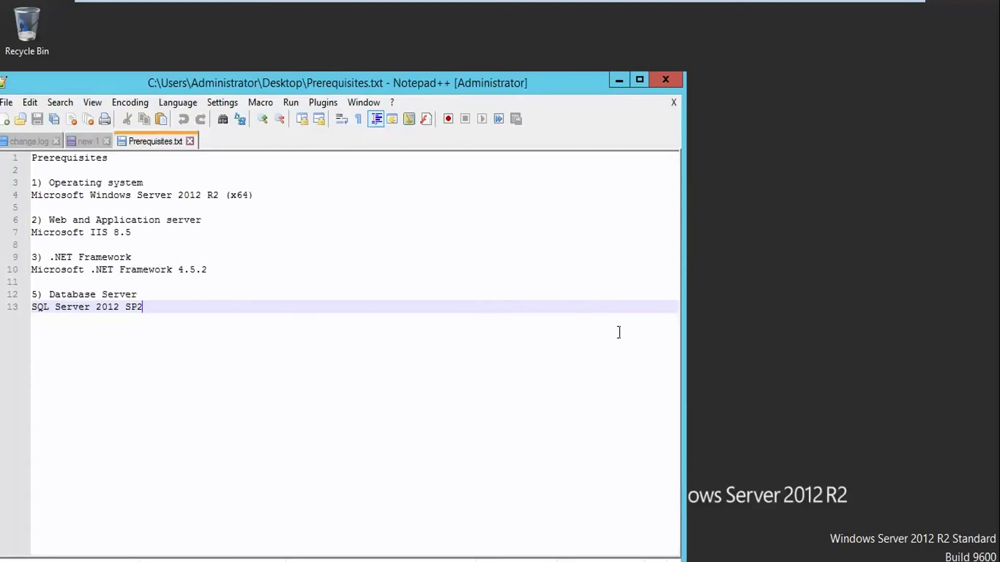
# Zoom the Prerequisites text larger in Notepad++ and re-center the restored window
pyautogui.doubleClick(363, 79)
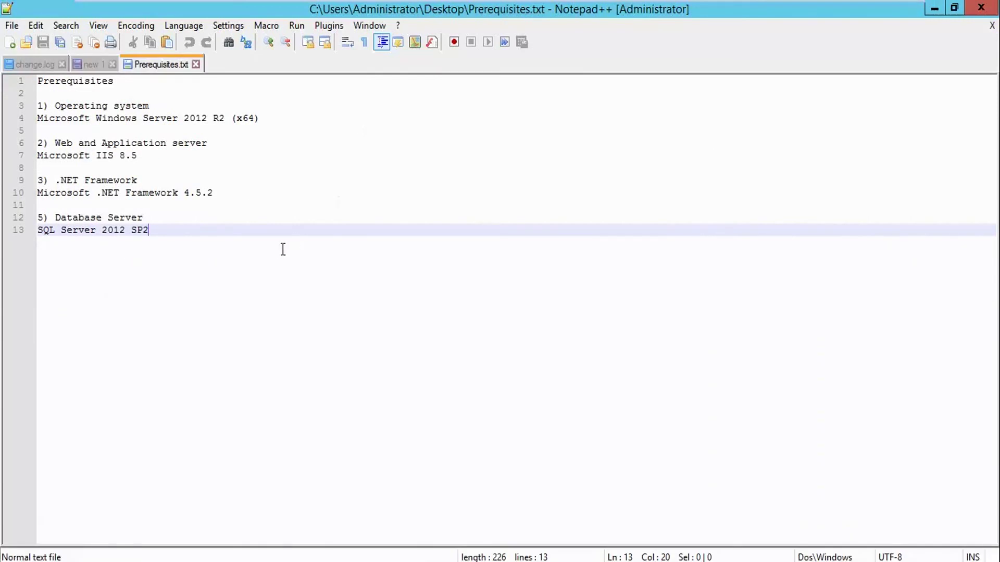
pyautogui.hotkey('ctrl', 'a')
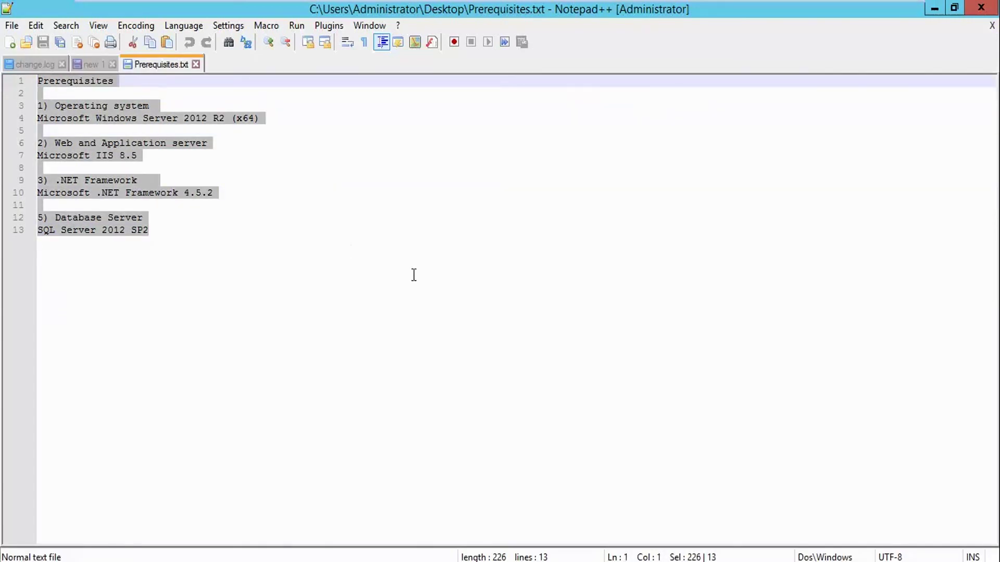
pyautogui.keyDown('ctrl'); pyautogui.scroll(6, 411, 275); pyautogui.keyUp('ctrl')
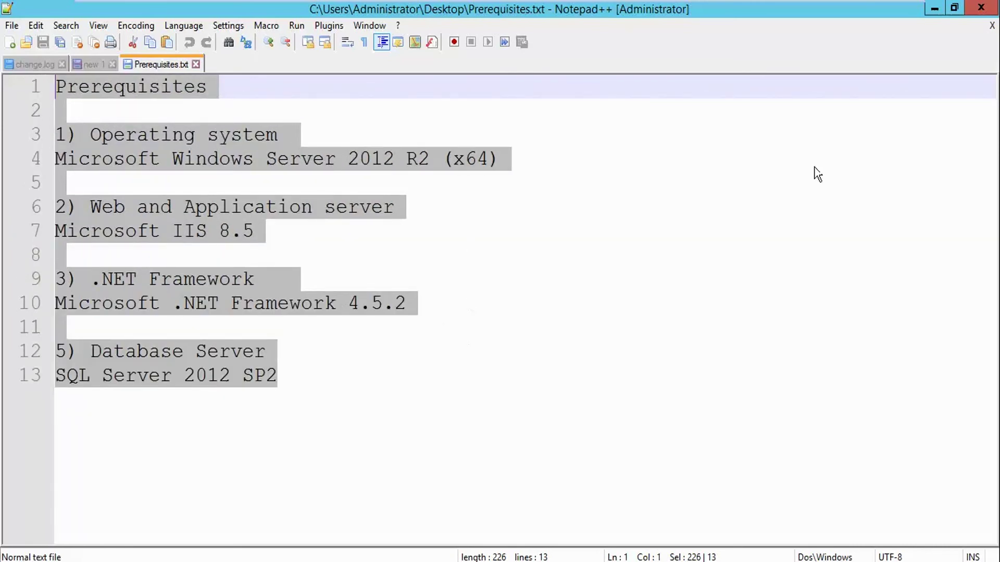
pyautogui.click(954, 7)
pyautogui.moveTo(442, 82); pyautogui.dragTo(656, 43)
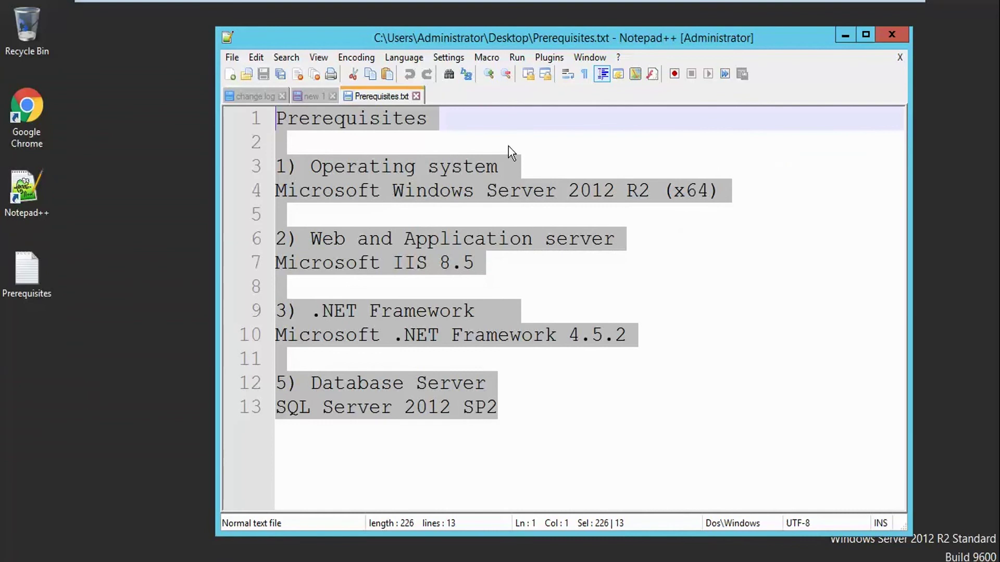
pyautogui.click(509, 147)
# Highlight the Prerequisites heading, Operating system and Web server lines, then switch to Server Manager
pyautogui.moveTo(428, 120); pyautogui.dragTo(255, 119)
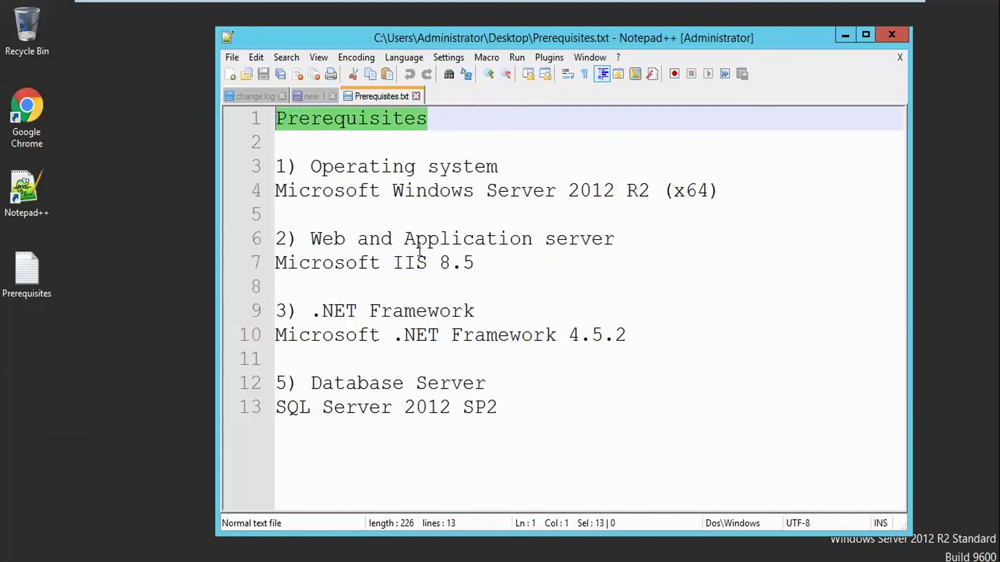
pyautogui.moveTo(499, 167); pyautogui.dragTo(721, 194)
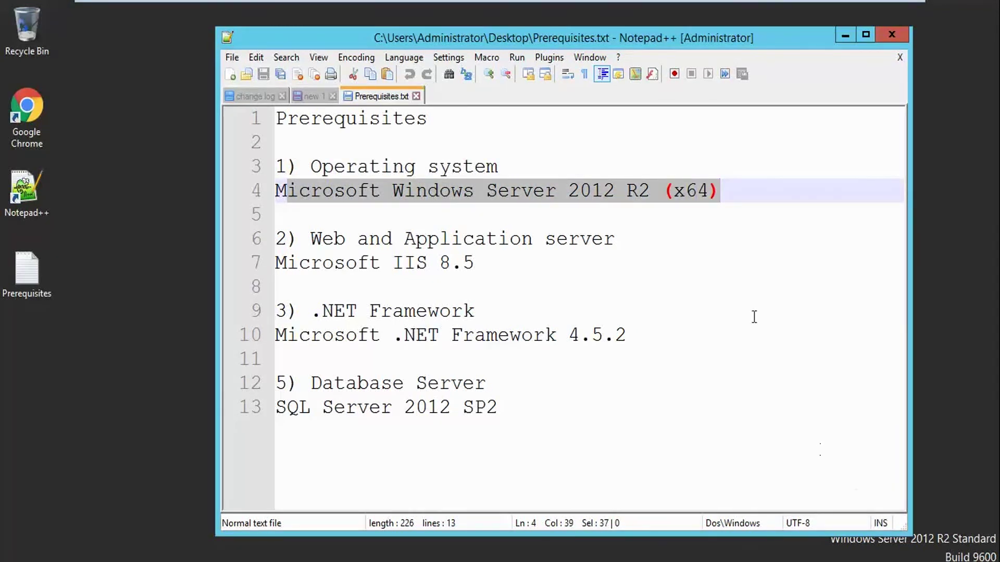
pyautogui.moveTo(706, 38); pyautogui.dragTo(623, 21)
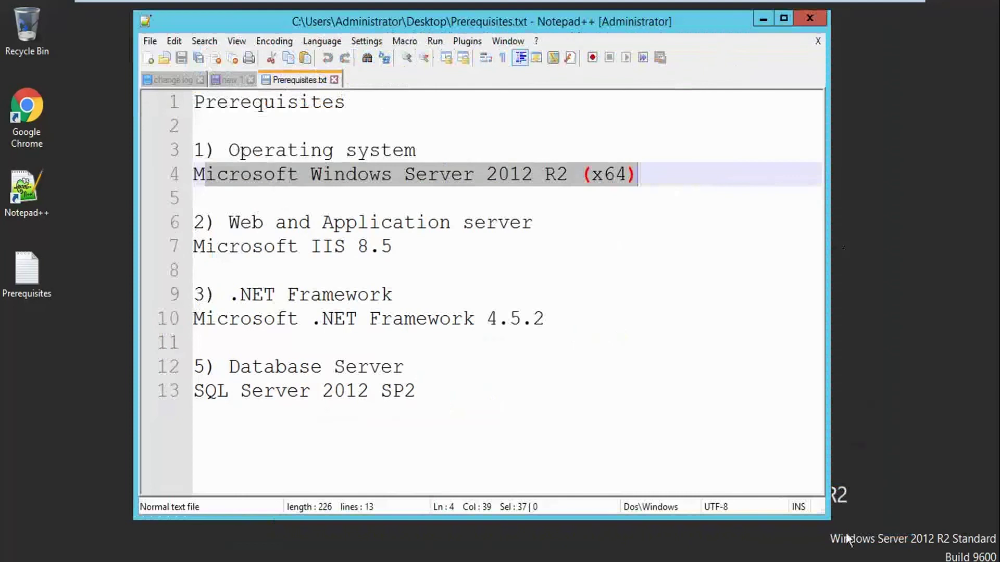
pyautogui.click(763, 19)
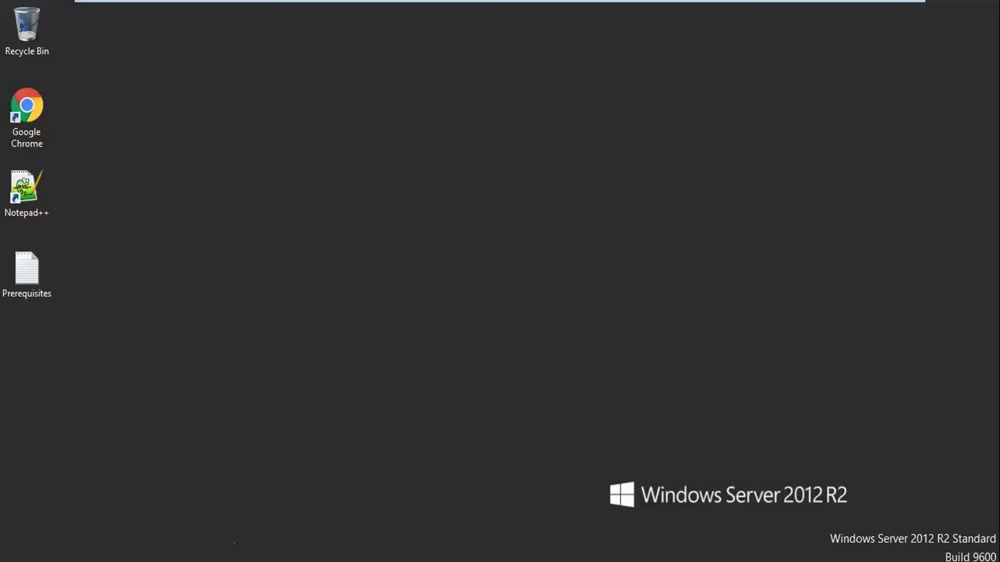
pyautogui.moveTo(376, 560)
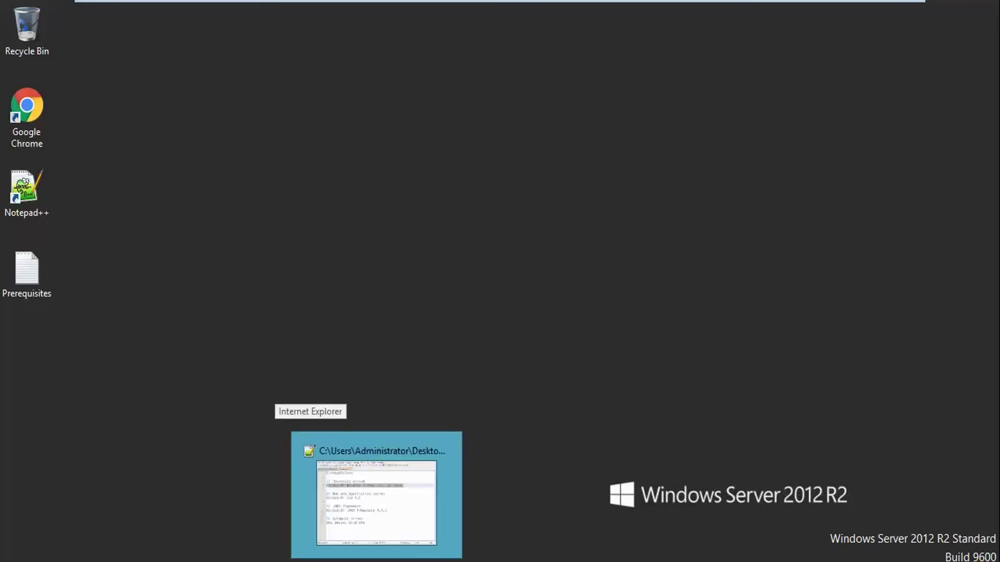
pyautogui.click(376, 494)
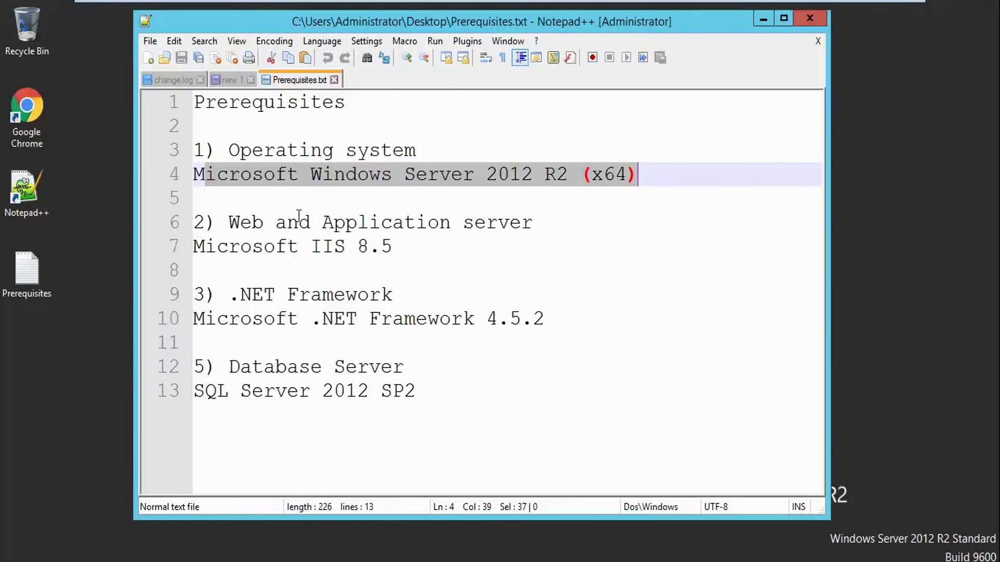
pyautogui.moveTo(240, 224); pyautogui.dragTo(495, 271)
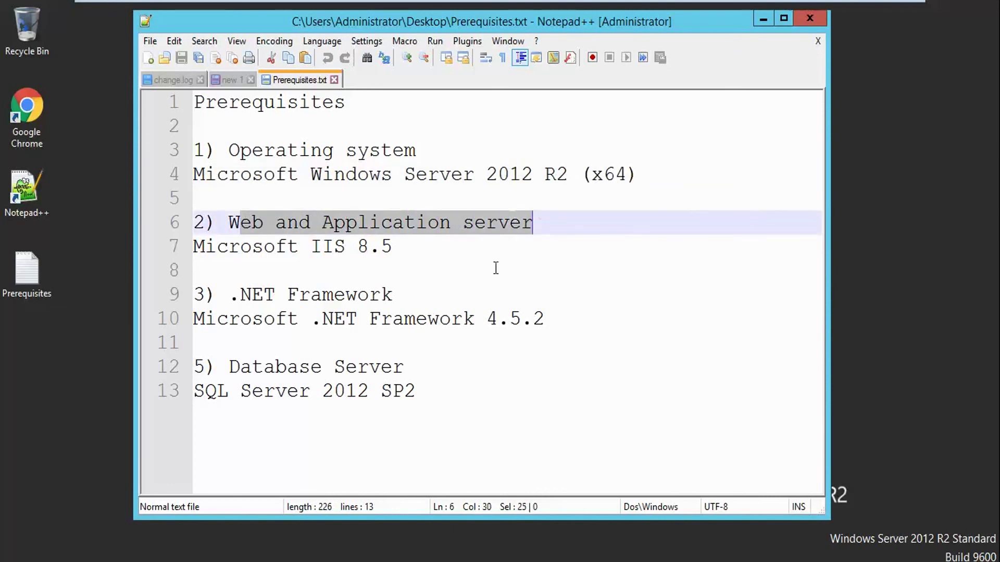
pyautogui.hotkey('alt', 'Tab')
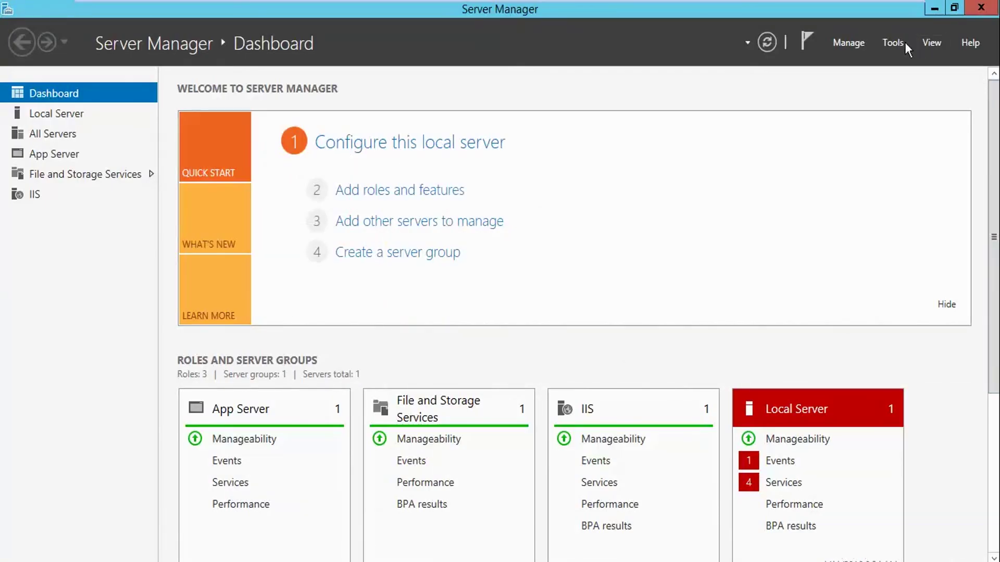
# Browse Server Manager's Tools menu, then return to Notepad++ and highlight the .NET Framework 4.5.2 entry
pyautogui.click(890, 49)
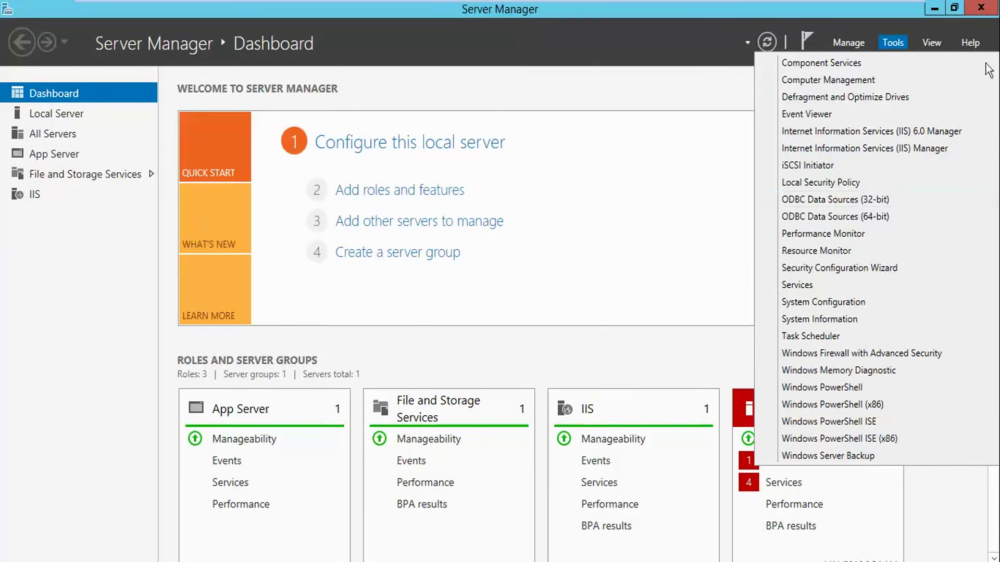
pyautogui.click(893, 42)
pyautogui.hotkey('alt', 'Tab')
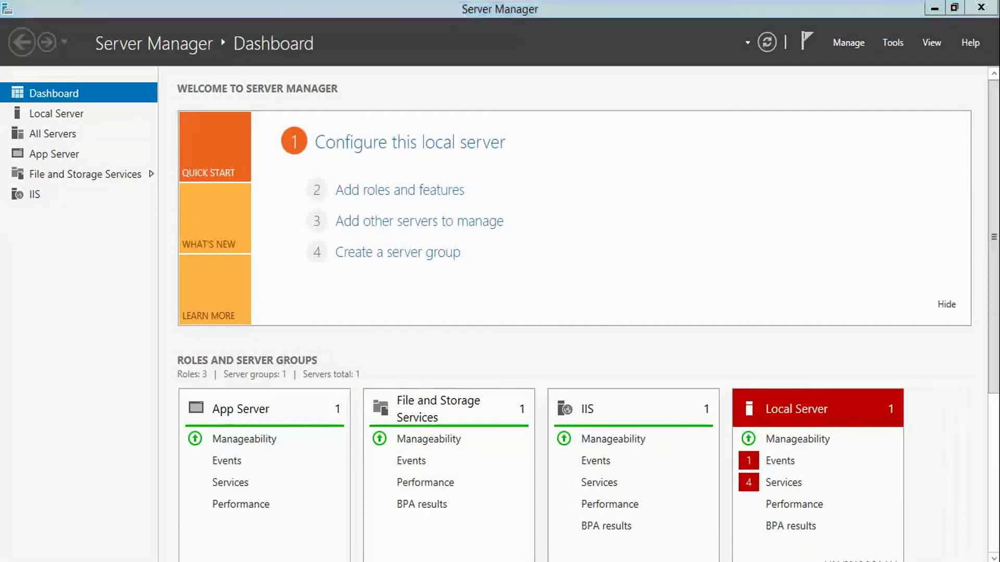
pyautogui.click(319, 305)
pyautogui.moveTo(573, 320); pyautogui.dragTo(195, 271)
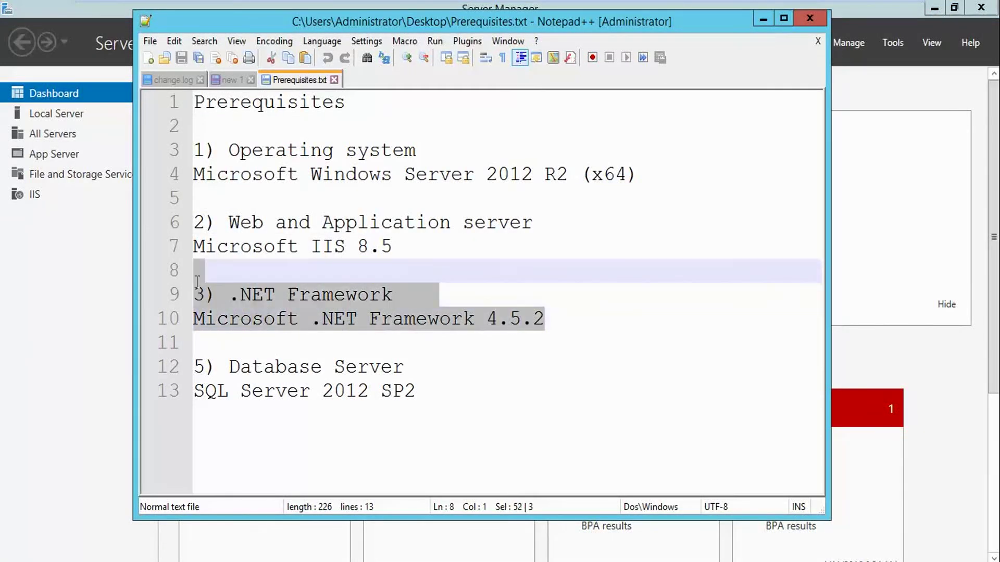
# Highlight the Database Server heading and the SQL Server 2012 SP2 line
pyautogui.click(486, 342)
pyautogui.moveTo(417, 371); pyautogui.dragTo(193, 364)
pyautogui.moveTo(418, 392); pyautogui.dragTo(193, 397)
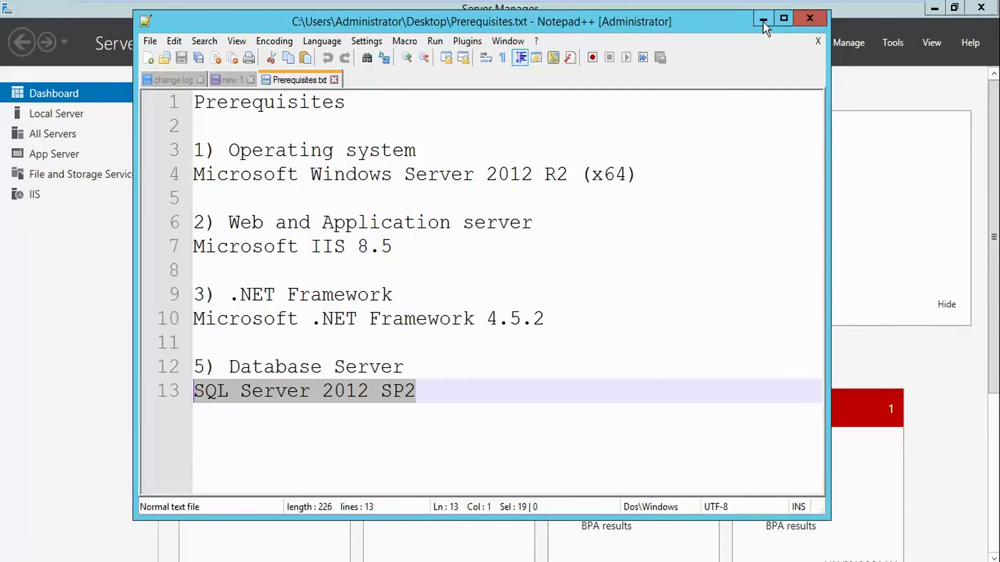
# Minimize Notepad++ and Server Manager and bring up the Start screen
pyautogui.click(764, 19)
pyautogui.click(930, 10)
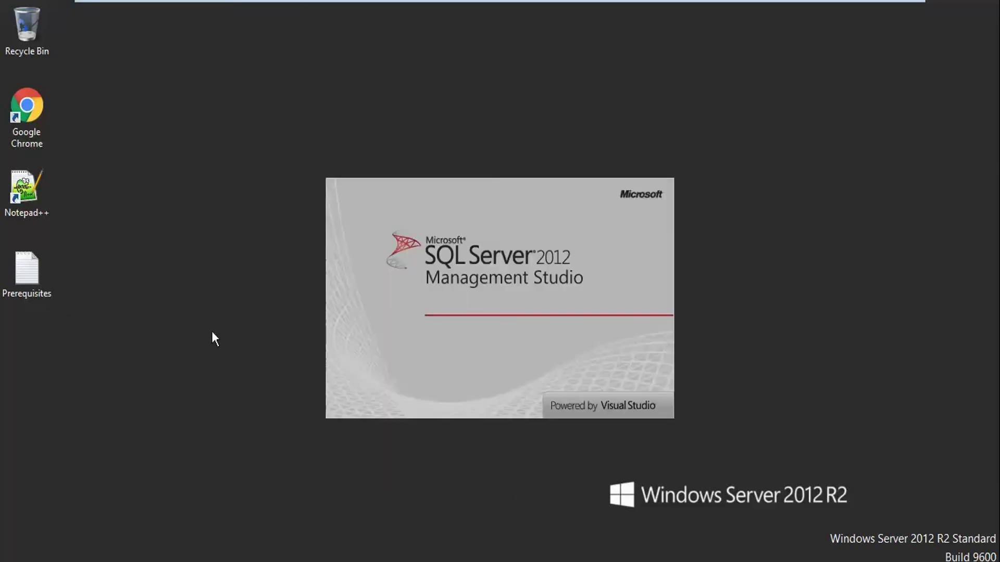
pyautogui.press('super')
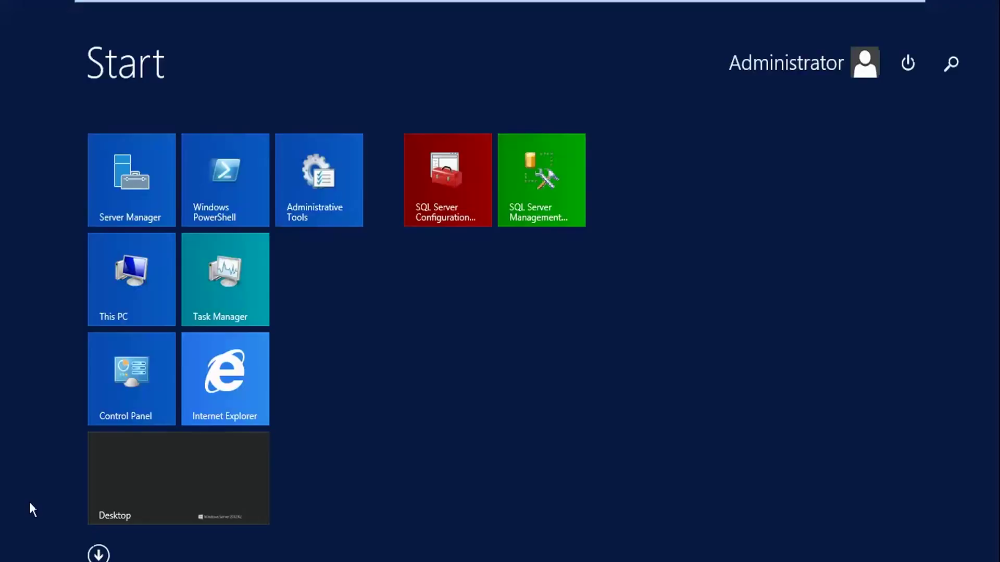
# In SQL Server Configuration Manager, confirm SQLEXPRESS TCP/IP uses IPAll TCP port 1433 and close its properties
pyautogui.click(439, 203)
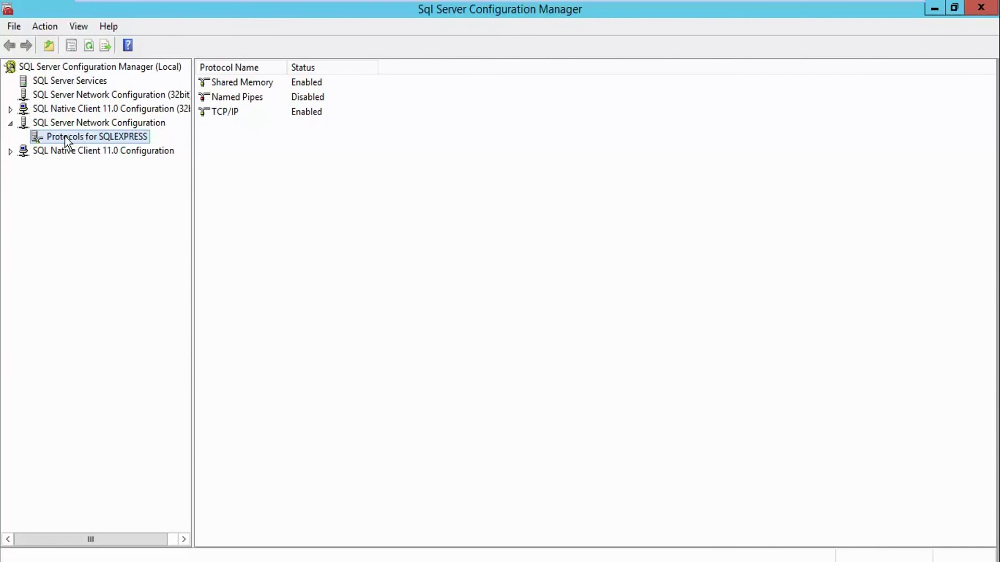
pyautogui.rightClick(131, 137)
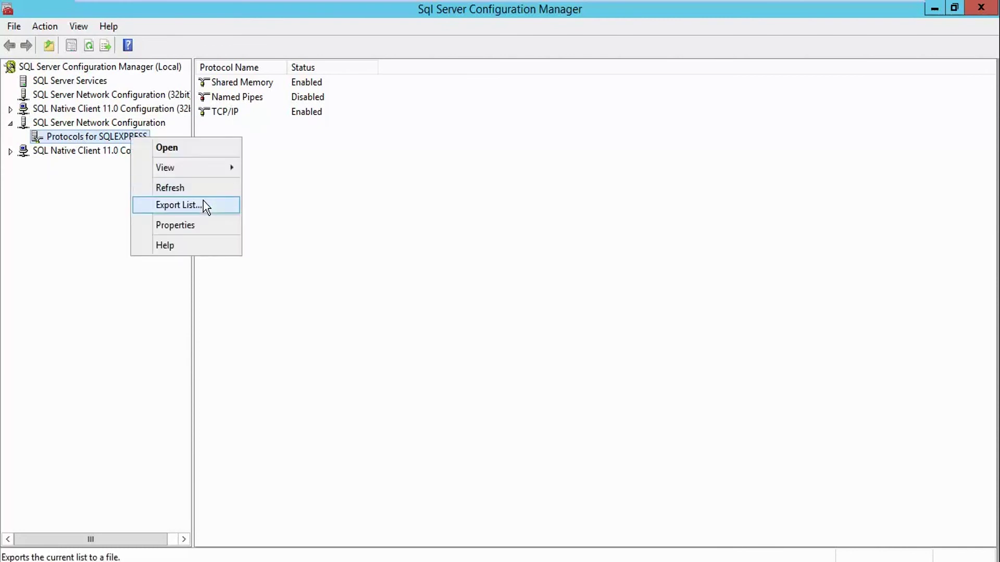
pyautogui.click(228, 116)
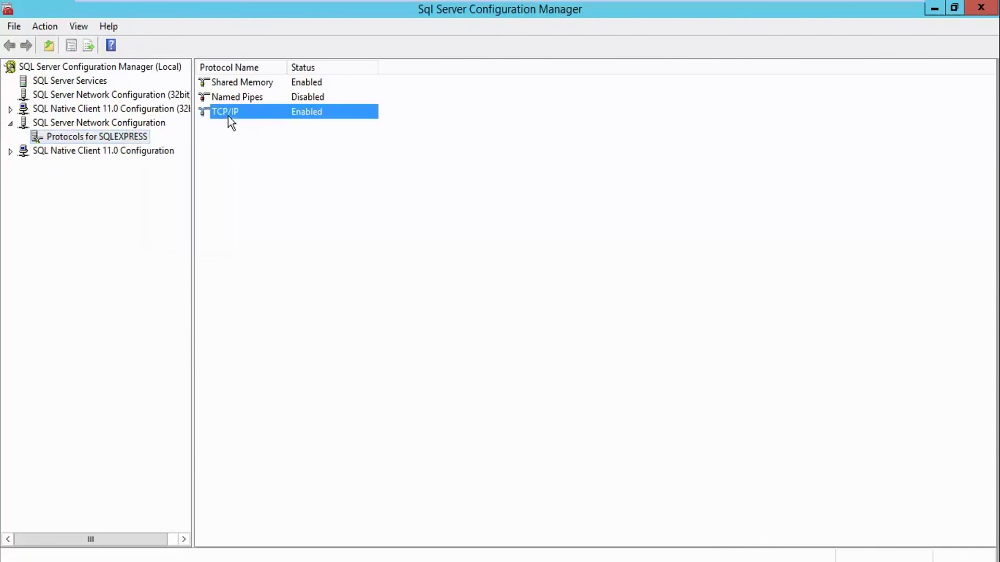
pyautogui.doubleClick(243, 111)
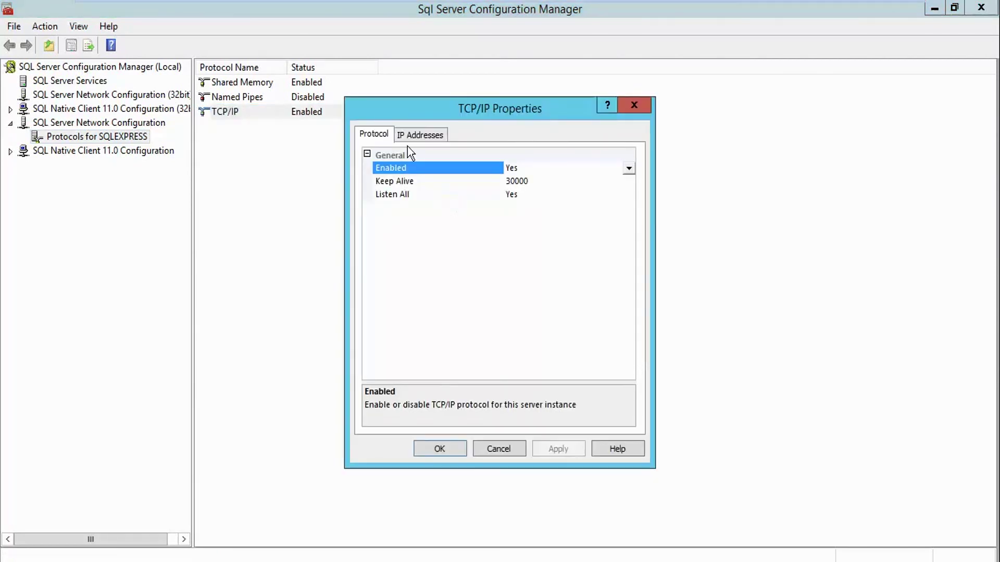
pyautogui.moveTo(629, 217); pyautogui.dragTo(597, 374)
pyautogui.click(526, 367)
pyautogui.doubleClick(518, 367)
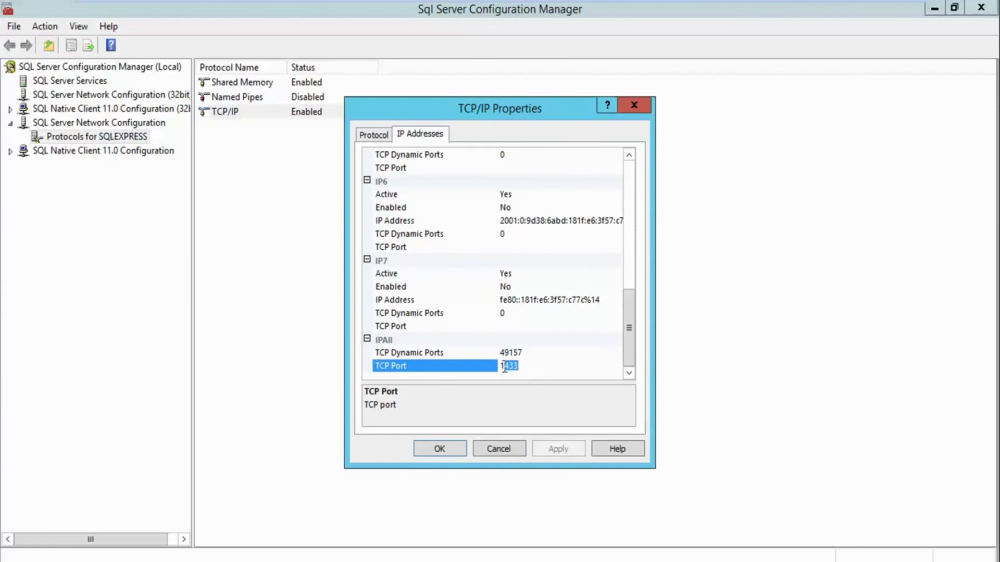
pyautogui.click(504, 314)
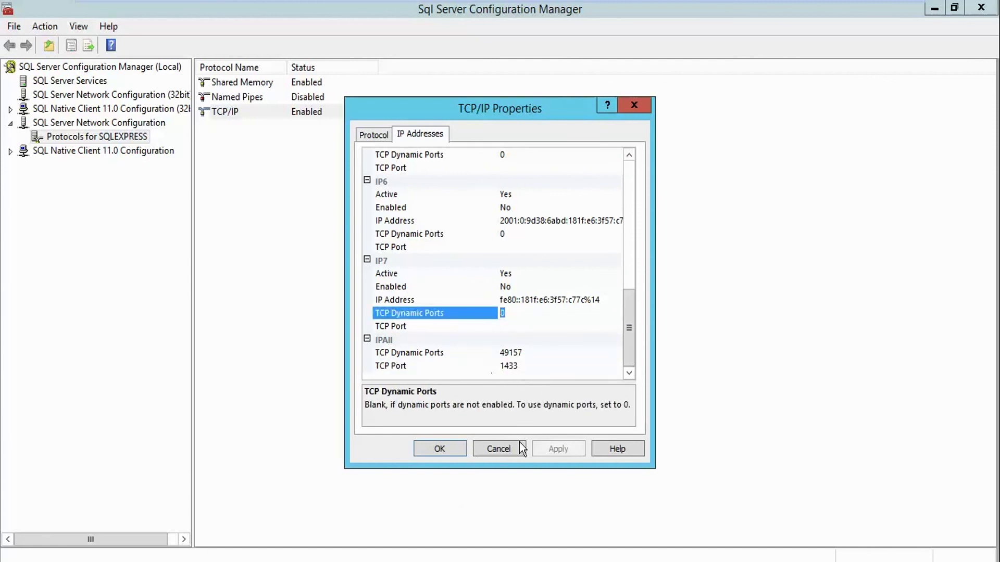
pyautogui.click(458, 448)
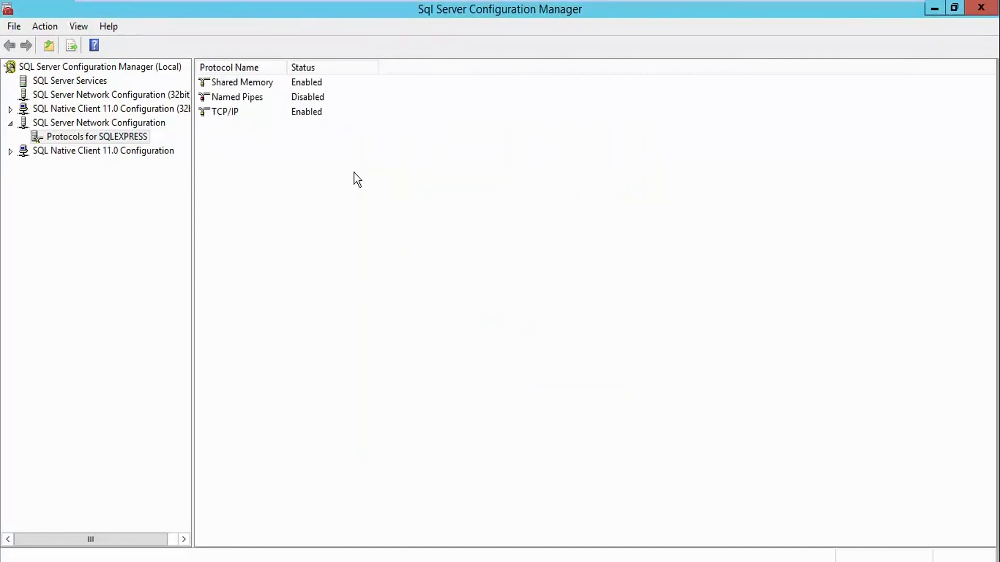
pyautogui.click(230, 115)
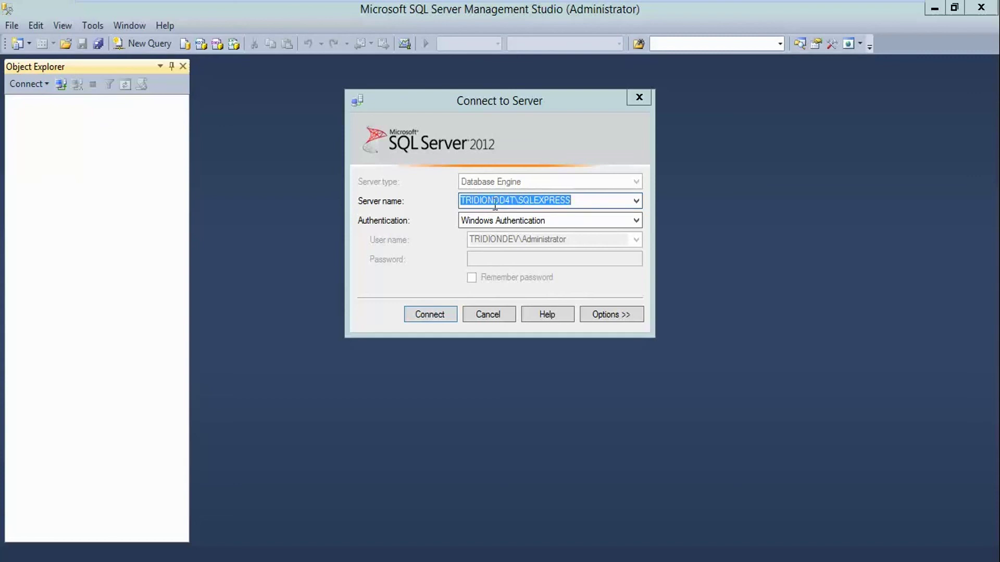
# Correct the server name to TRIDIONDEV\SQLEXPRESS and connect to it
pyautogui.click(513, 202)
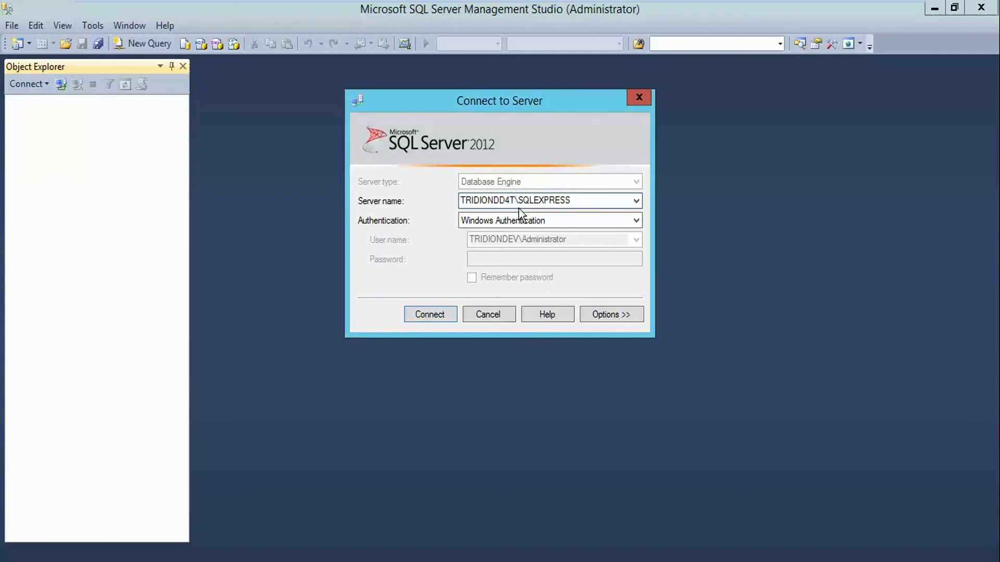
pyautogui.press('BackSpace')
pyautogui.press('BackSpace')
pyautogui.press('BackSpace')
pyautogui.write('EV')
pyautogui.click(437, 318)
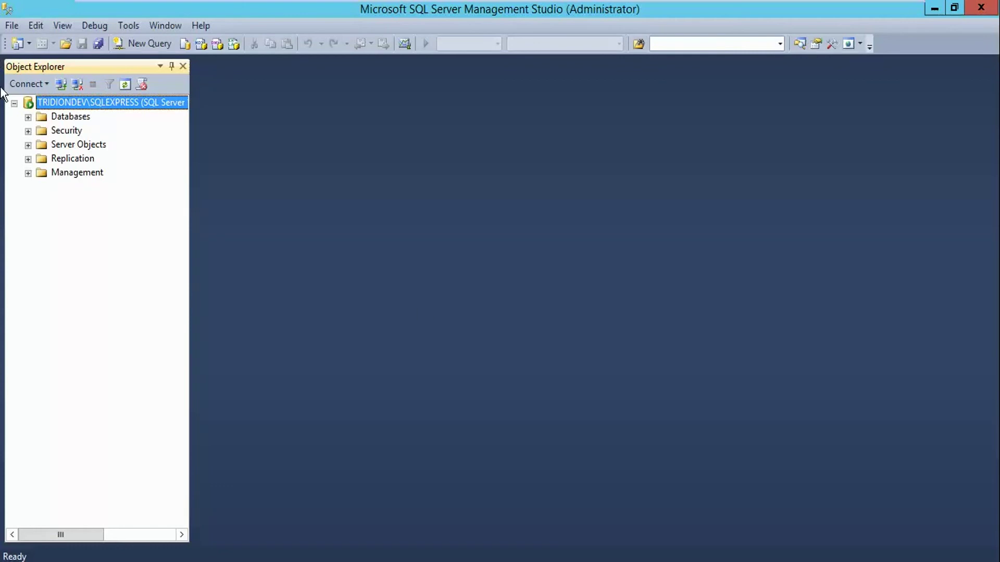
# Expand Databases and System Databases, then minimize Management Studio
pyautogui.click(29, 117)
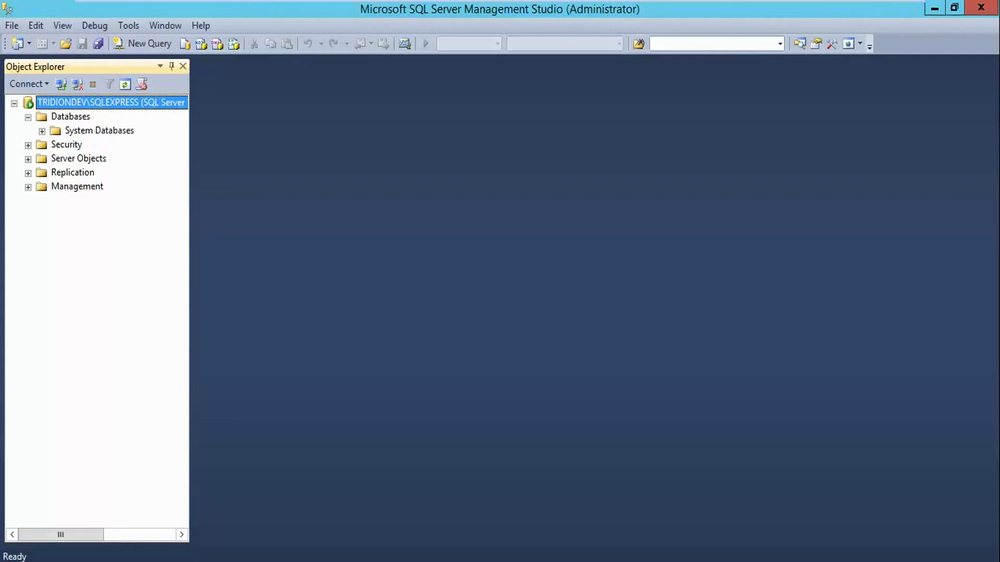
pyautogui.click(42, 131)
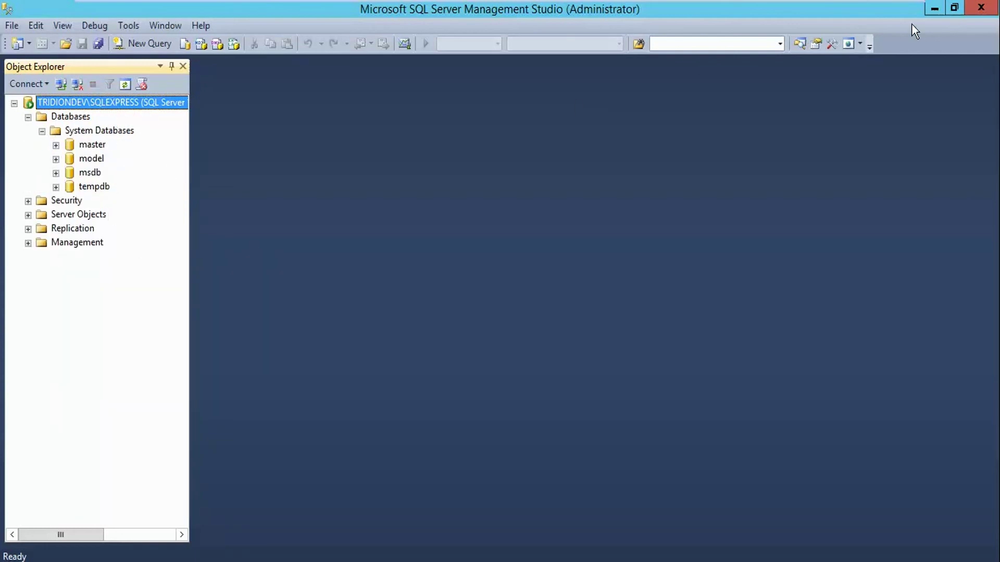
pyautogui.click(929, 11)
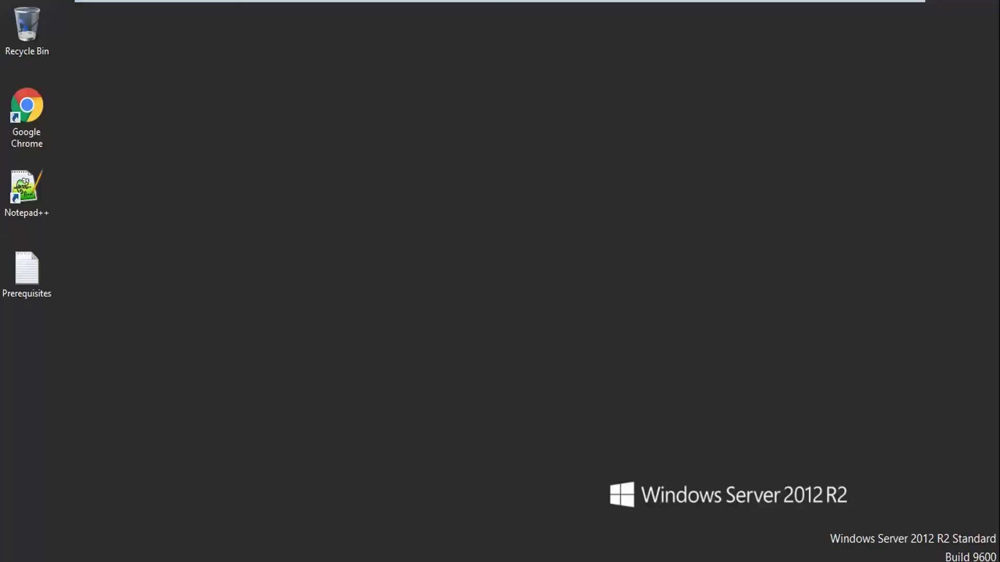
# Launch Windows PowerShell as Administrator from the taskbar and center its window
pyautogui.moveTo(376, 561)
pyautogui.rightClick(104, 561)
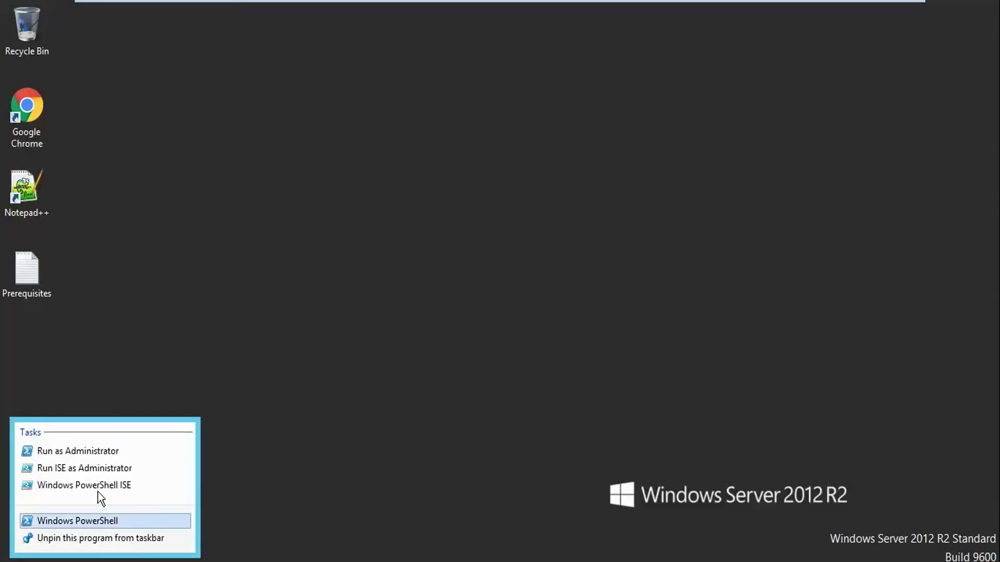
pyautogui.click(104, 452)
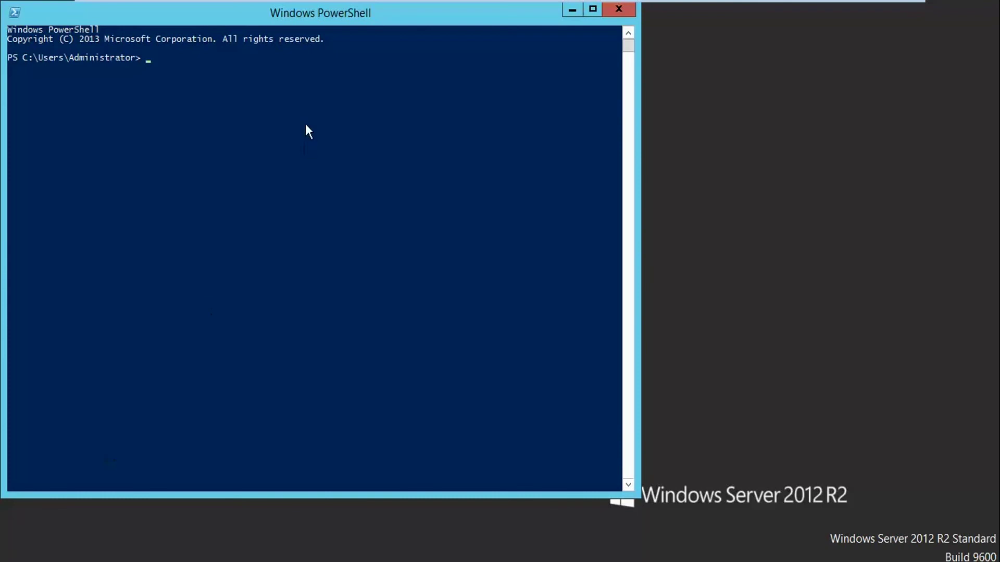
pyautogui.moveTo(320, 17); pyautogui.dragTo(488, 28)
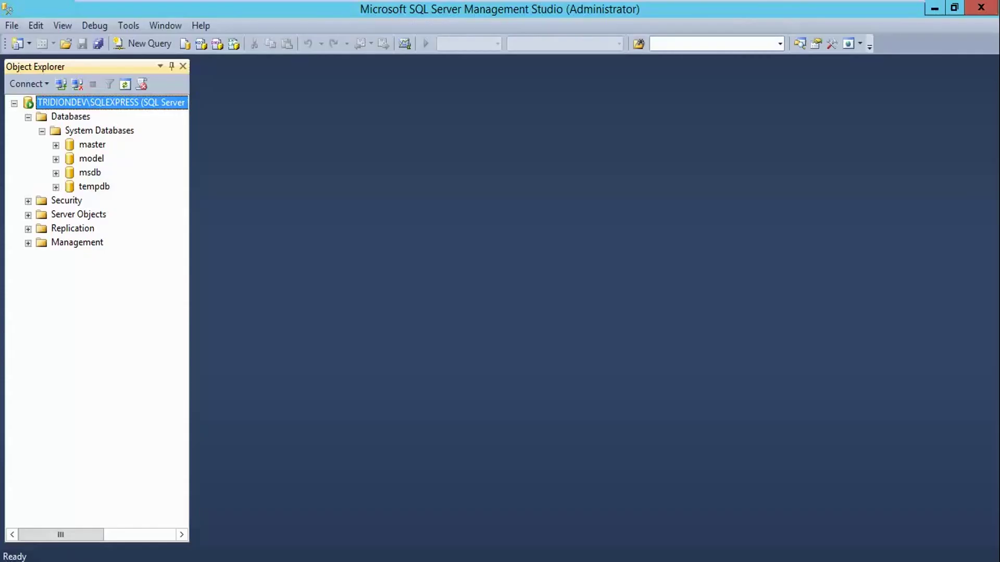
# Go up to the C:\ root and look inside the Web 8 Developer License folder
pyautogui.click(145, 495)
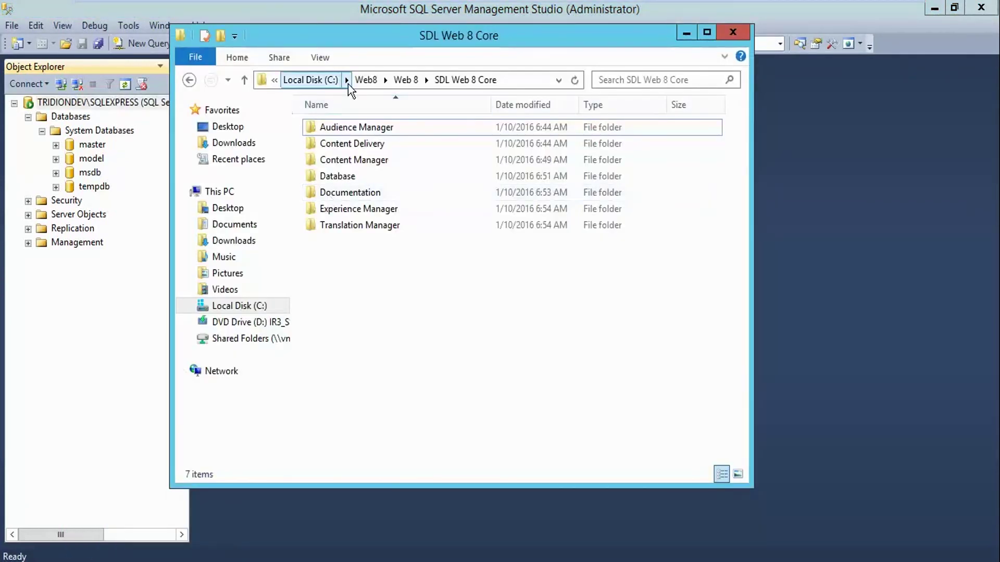
pyautogui.click(366, 80)
pyautogui.click(333, 88)
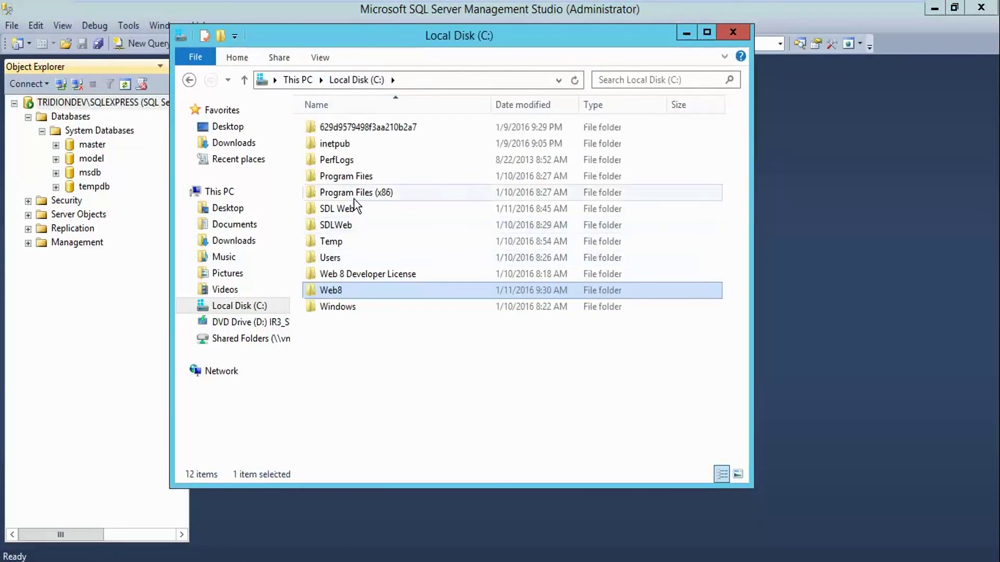
pyautogui.click(350, 277)
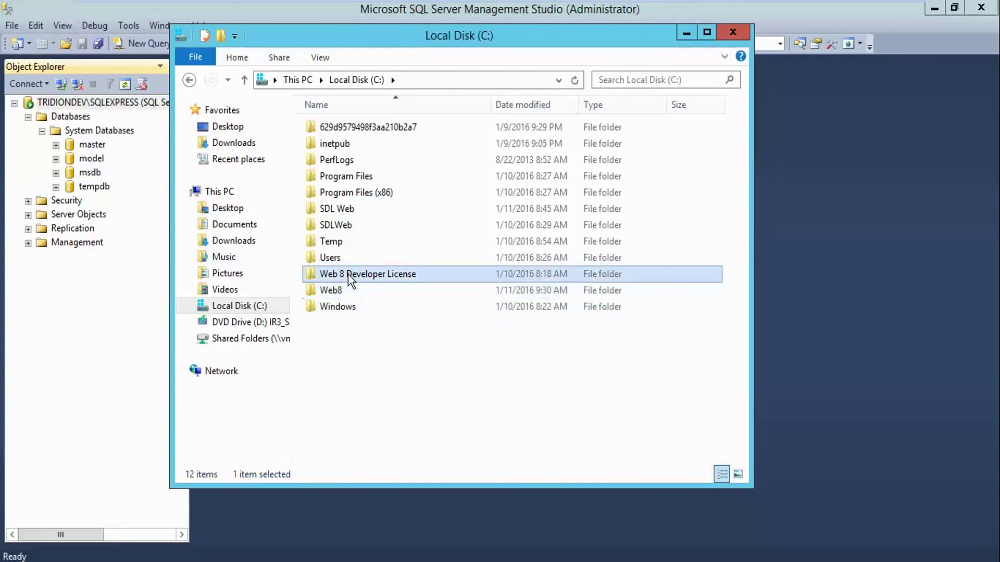
pyautogui.doubleClick(351, 277)
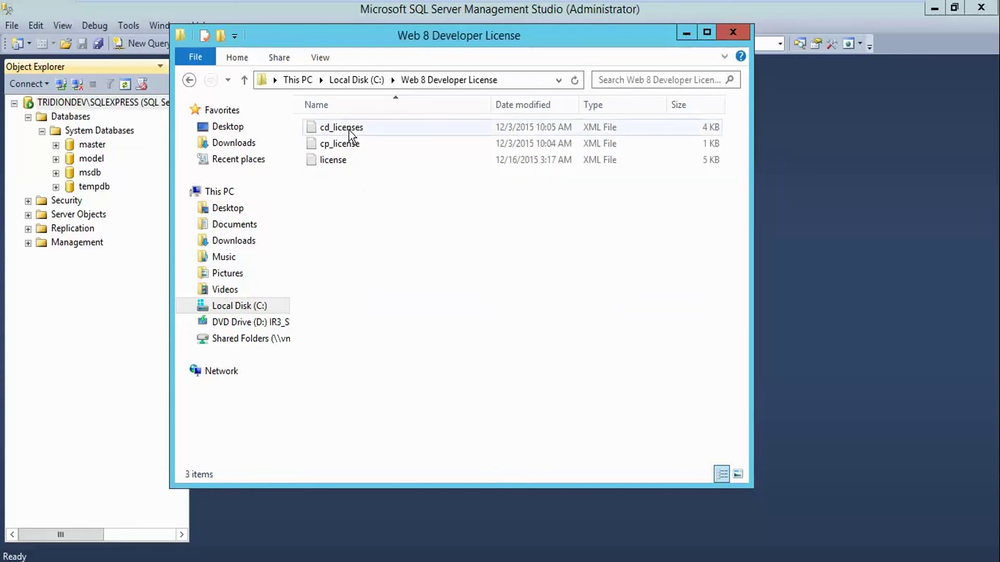
pyautogui.click(360, 80)
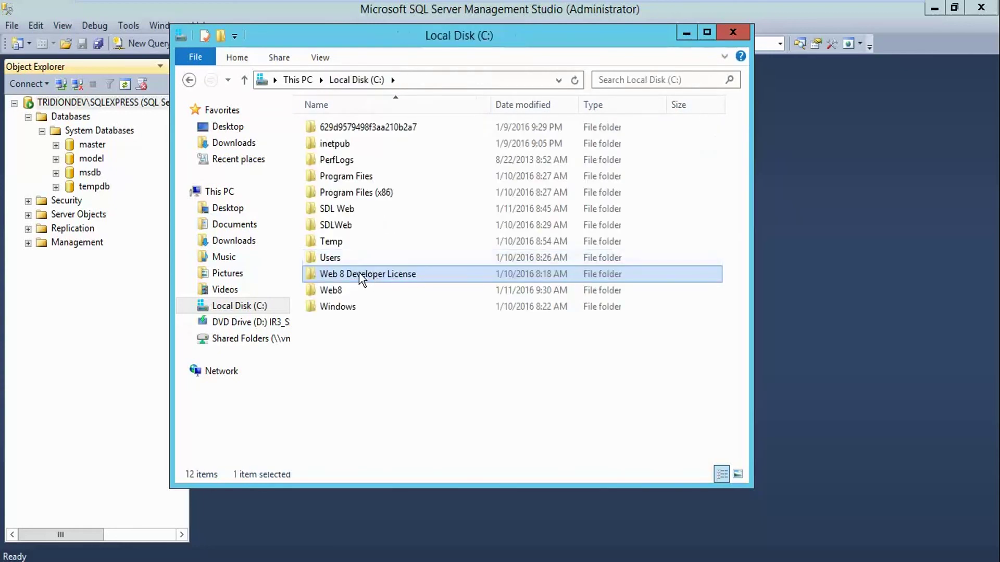
# Open Web8\Web 8\SDL Web 8 Core\Database\mssql, then minimize Explorer
pyautogui.doubleClick(344, 287)
pyautogui.doubleClick(349, 129)
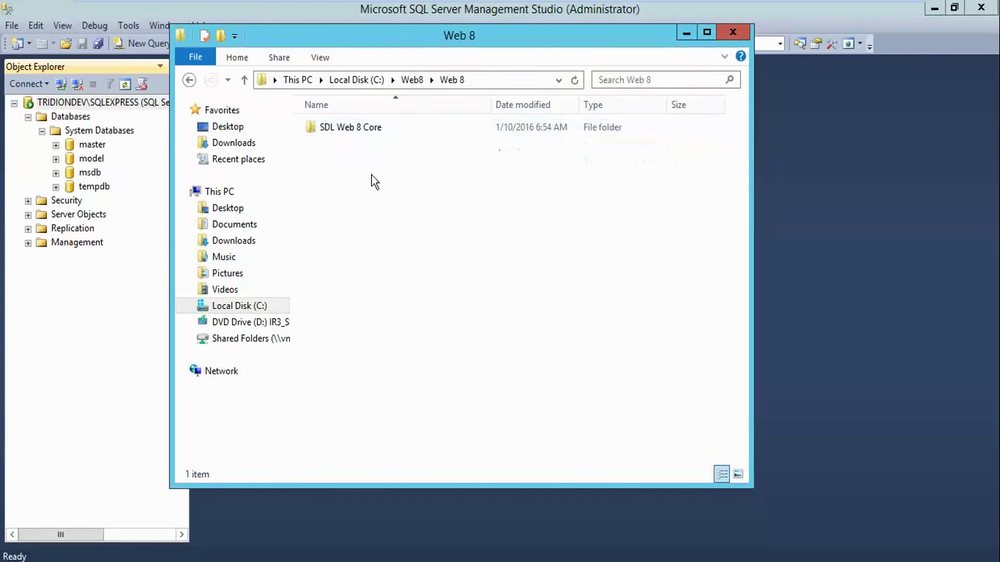
pyautogui.doubleClick(358, 130)
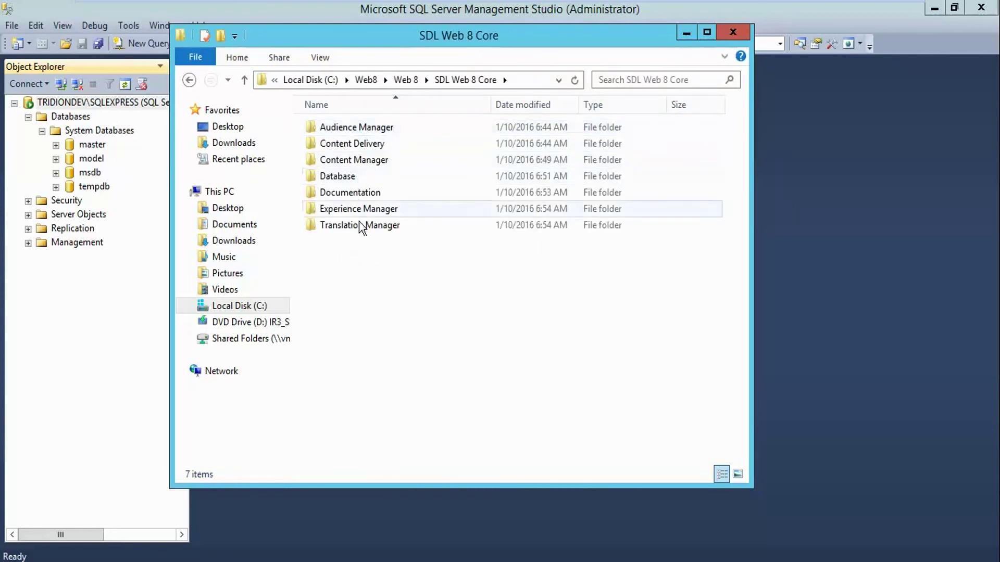
pyautogui.doubleClick(348, 180)
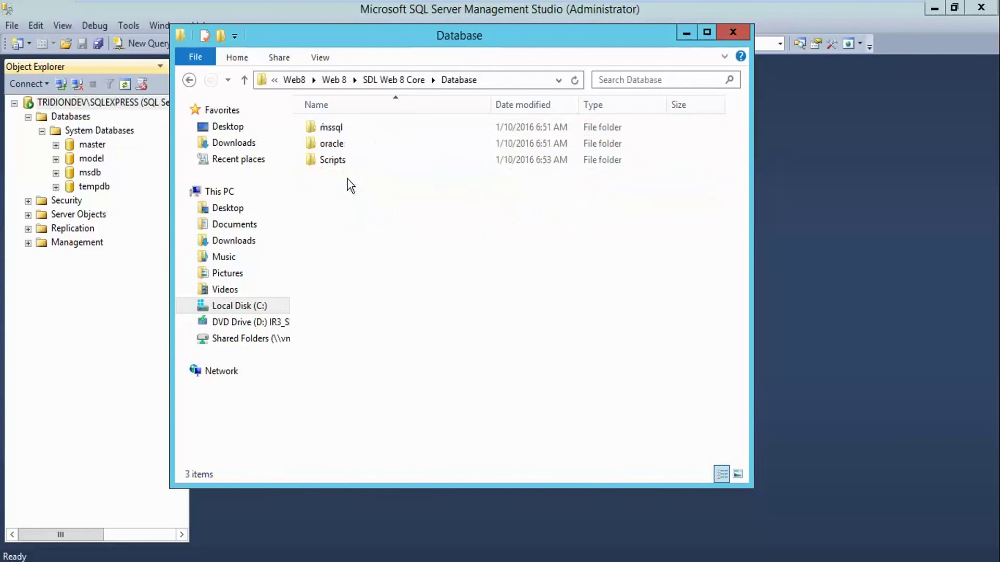
pyautogui.doubleClick(328, 130)
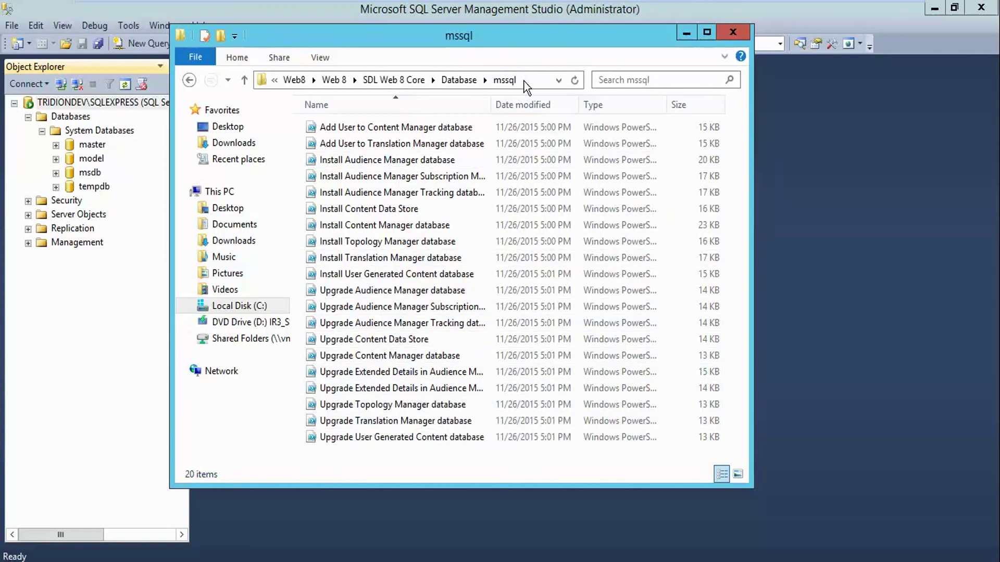
pyautogui.click(685, 34)
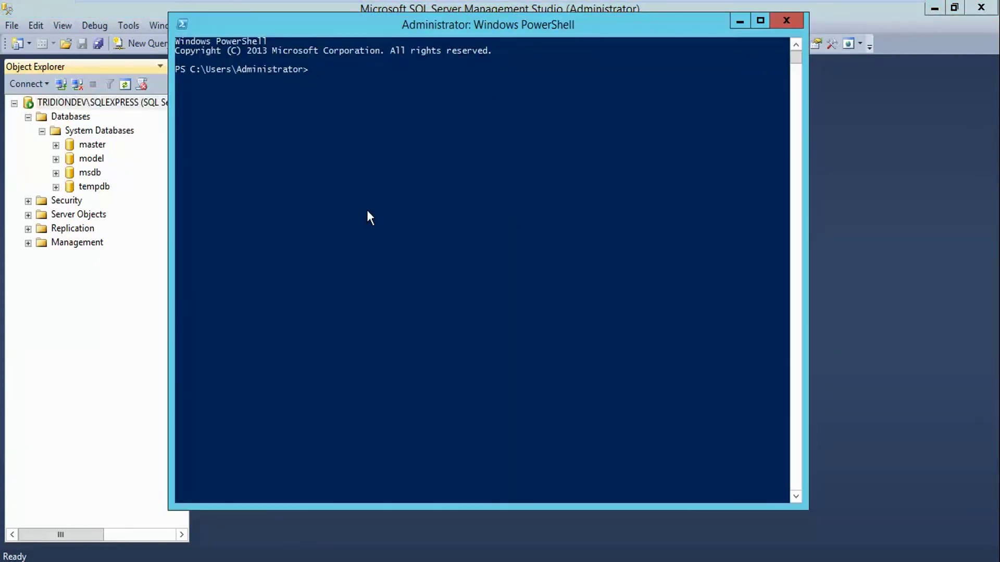
# Move up to the C:\ root with cd .. and list its contents with dir
pyautogui.write('cd')
pyautogui.write('cd')
pyautogui.press('Return')
pyautogui.write('dir')
pyautogui.press('Return')
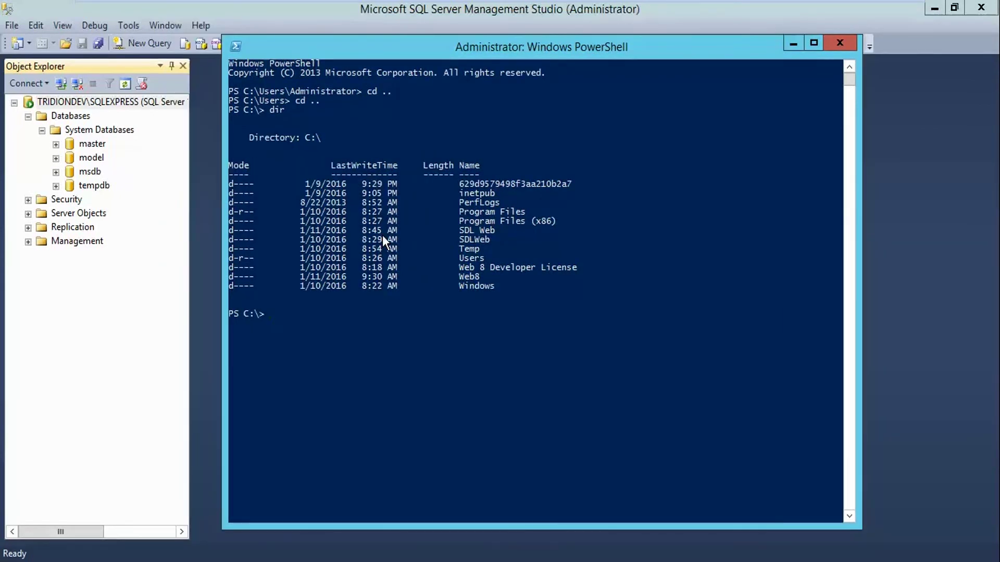
# Change directory to .\Web8\Web 8\SDL Web 8 Core\Database\mssql using Tab completion
pyautogui.write('cd .\\Web8')
pyautogui.press('Tab')
pyautogui.write('\\W')
pyautogui.press('Tab')
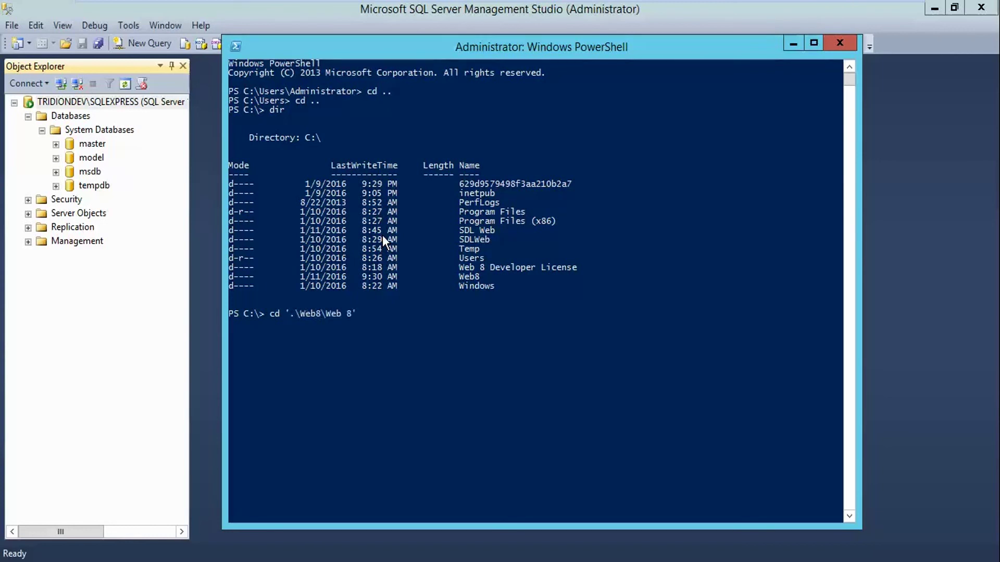
pyautogui.write('\\S')
pyautogui.press('Tab')
pyautogui.write('\\D')
pyautogui.press('Tab')
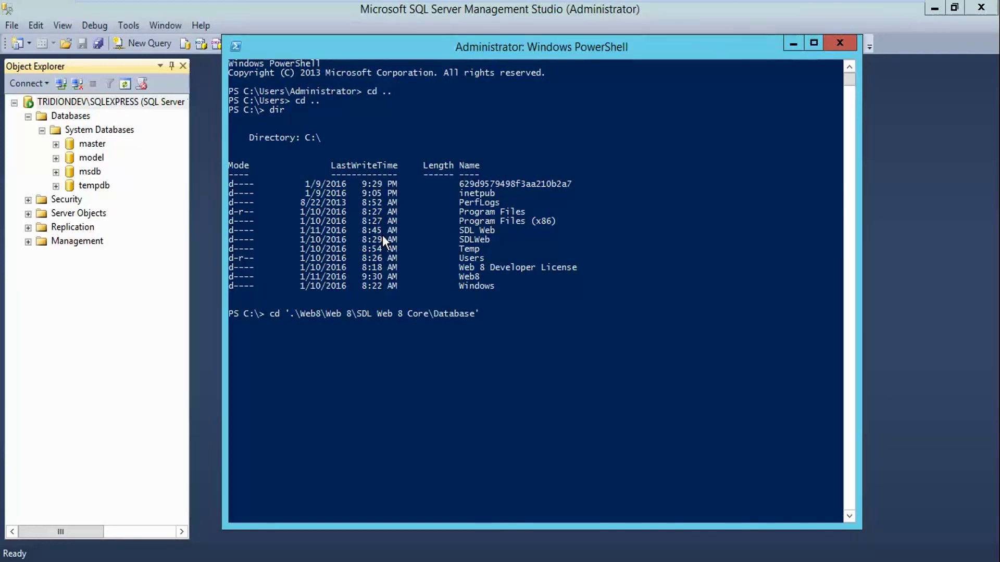
pyautogui.write('\\m')
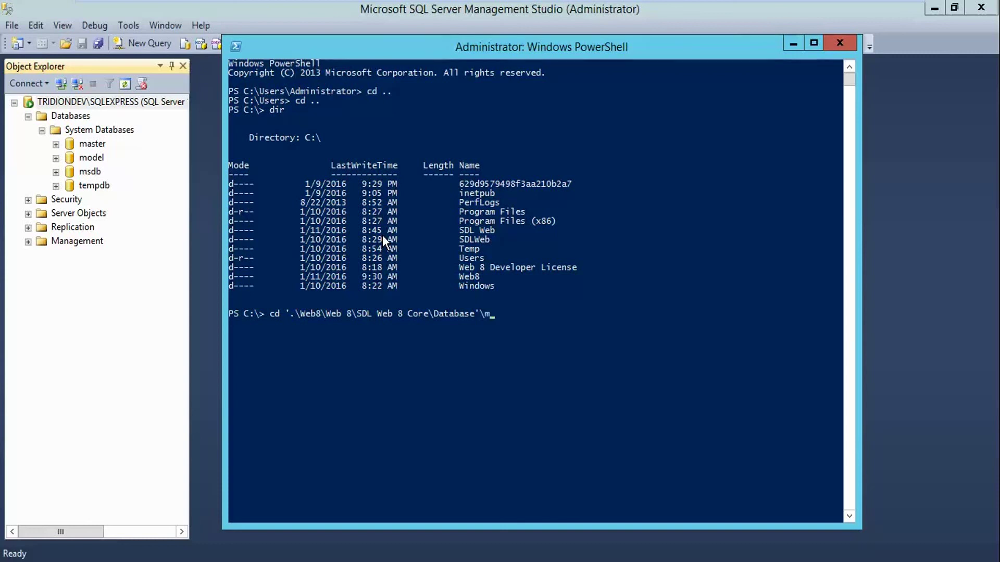
pyautogui.press('Tab')
pyautogui.press('Return')
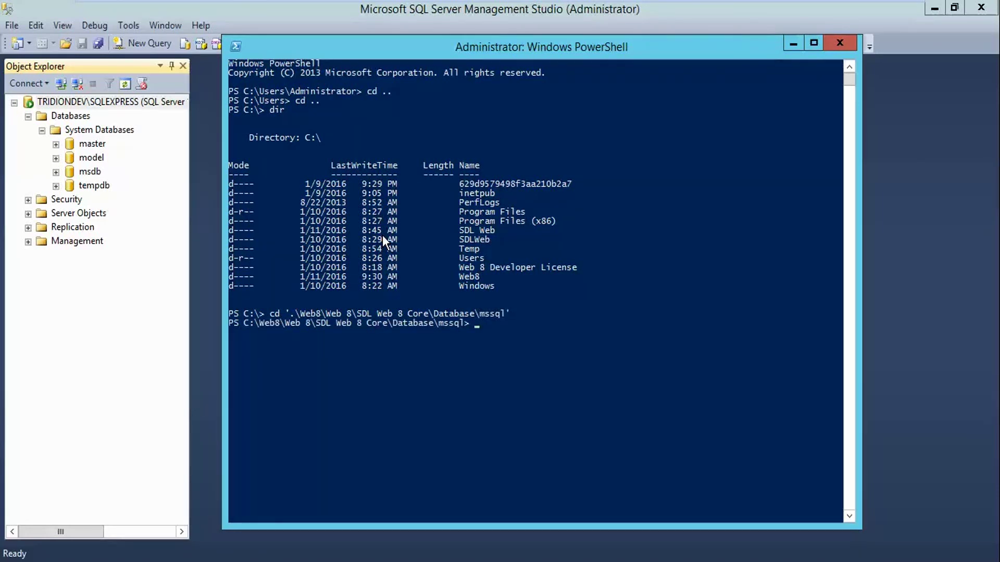
pyautogui.press('Return')
pyautogui.press('Return')
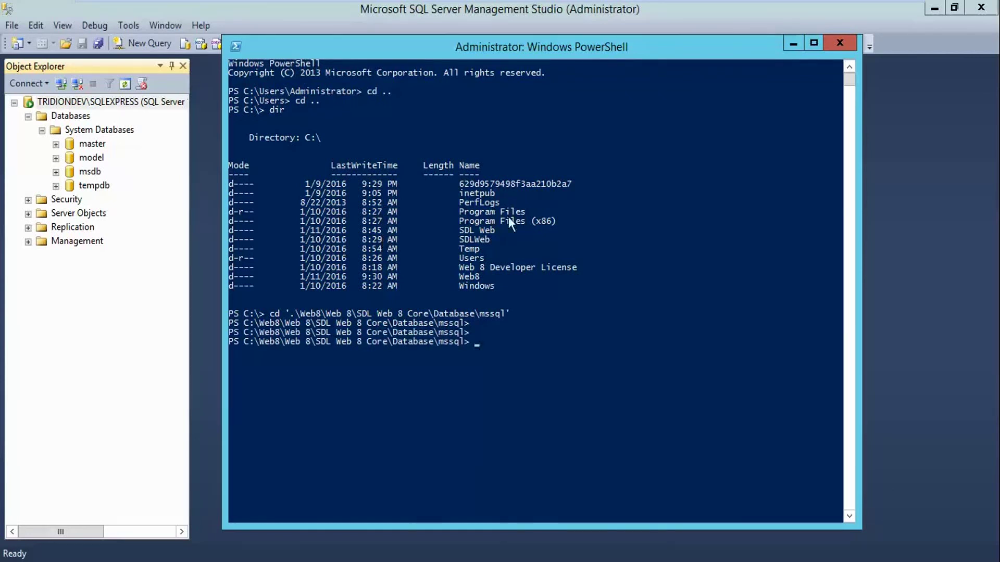
pyautogui.moveTo(541, 47); pyautogui.dragTo(581, 40)
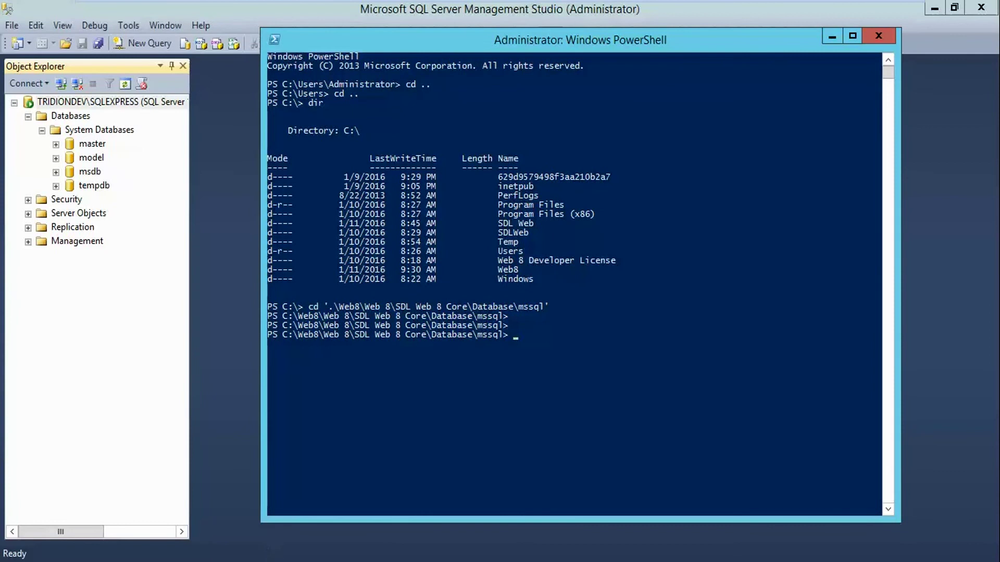
# Copy the Content Manager database install command from Notepad++ and run it in PowerShell
pyautogui.moveTo(376, 561)
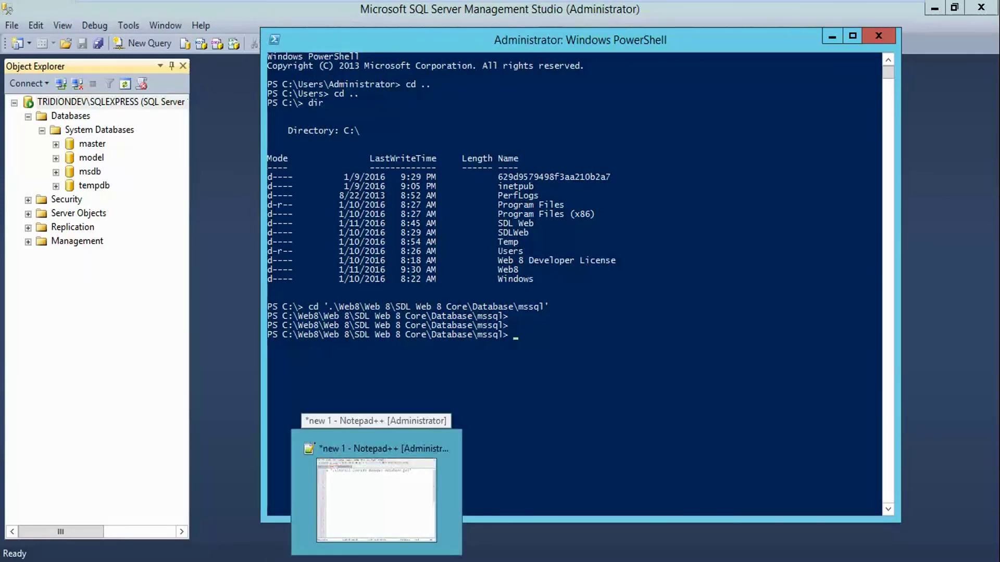
pyautogui.click(376, 500)
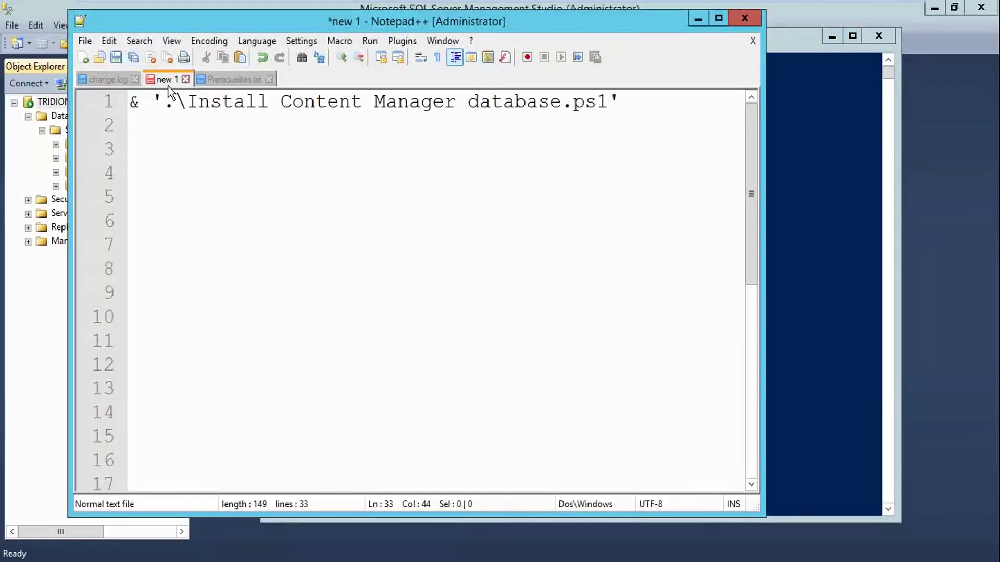
pyautogui.moveTo(619, 102); pyautogui.dragTo(132, 102)
pyautogui.press('super+c')
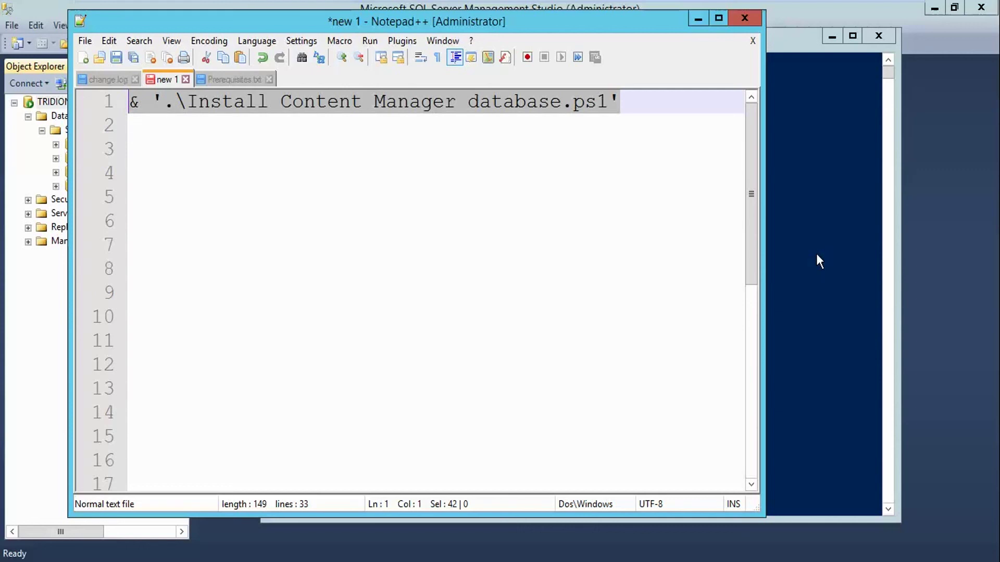
pyautogui.click(817, 254)
pyautogui.rightClick(686, 356)
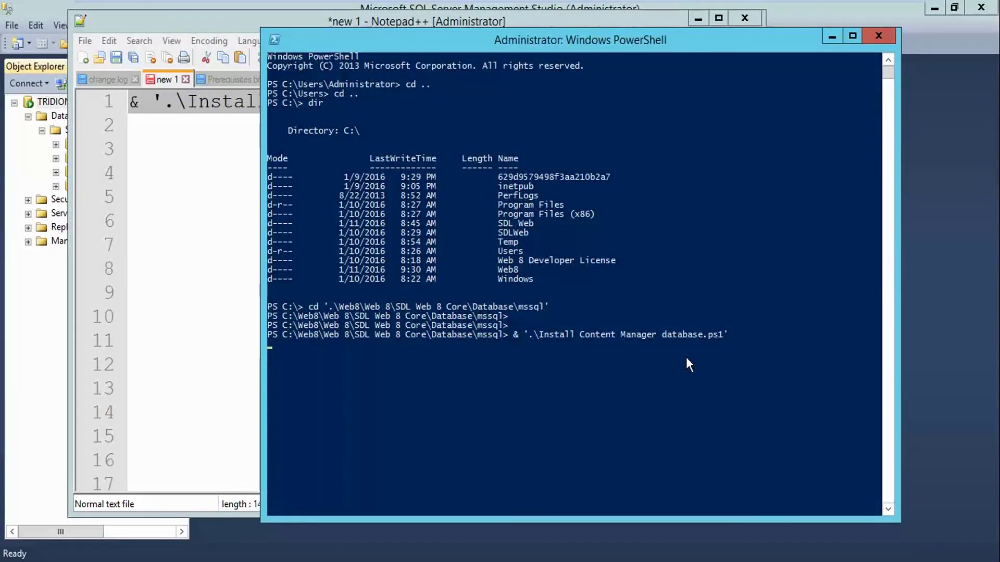
pyautogui.press('Return')
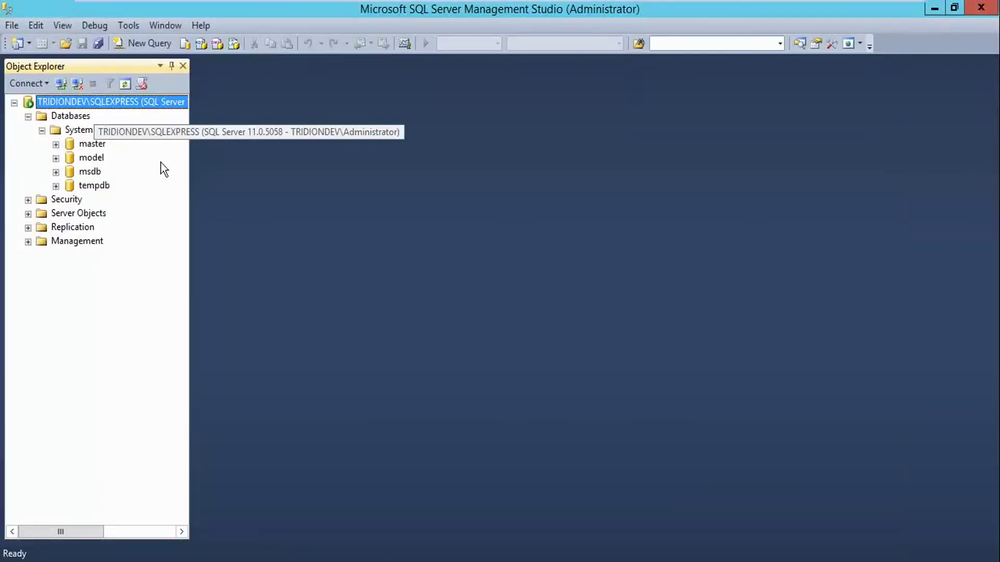
# Copy the instance name TRIDIONDEV\SQLEXPRESS from the server's Properties in Management Studio
pyautogui.hotkey('shift', 'F10')
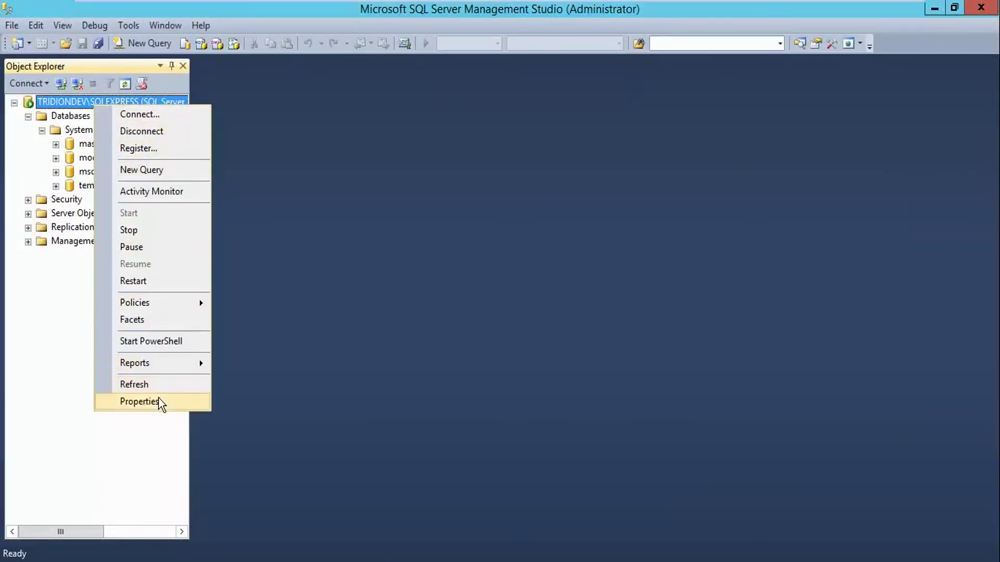
pyautogui.click(160, 403)
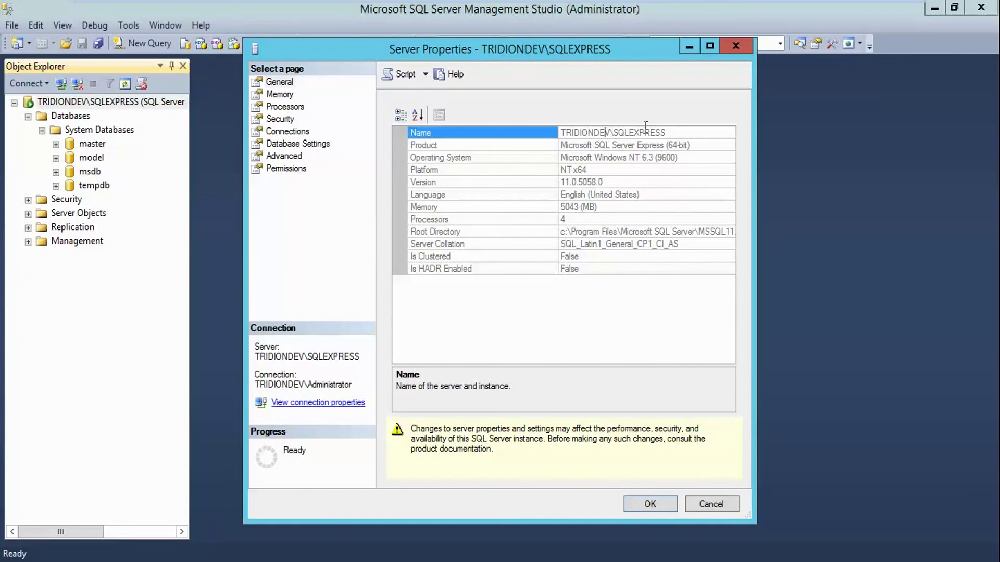
pyautogui.moveTo(667, 134); pyautogui.dragTo(545, 140)
pyautogui.press('super+c')
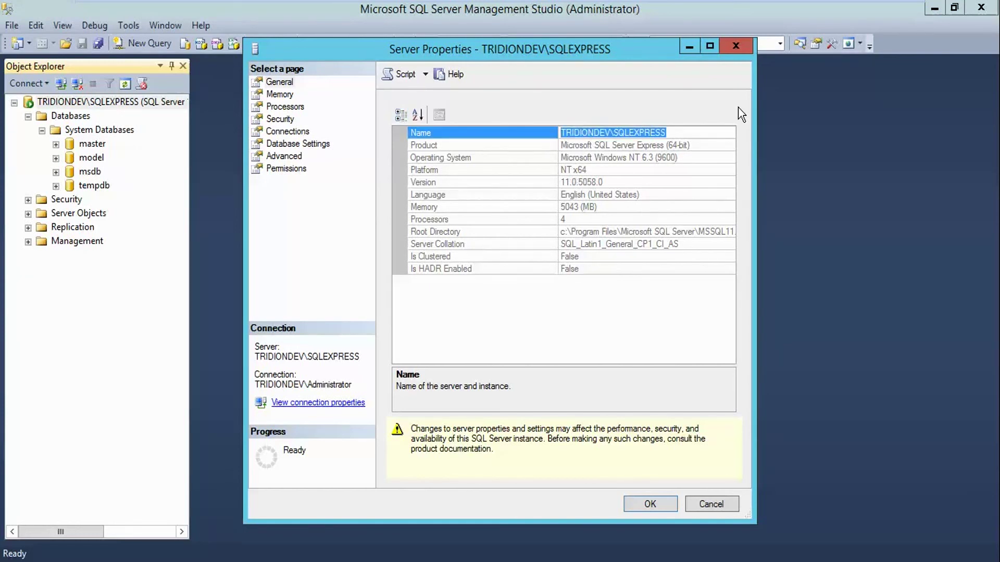
pyautogui.click(727, 48)
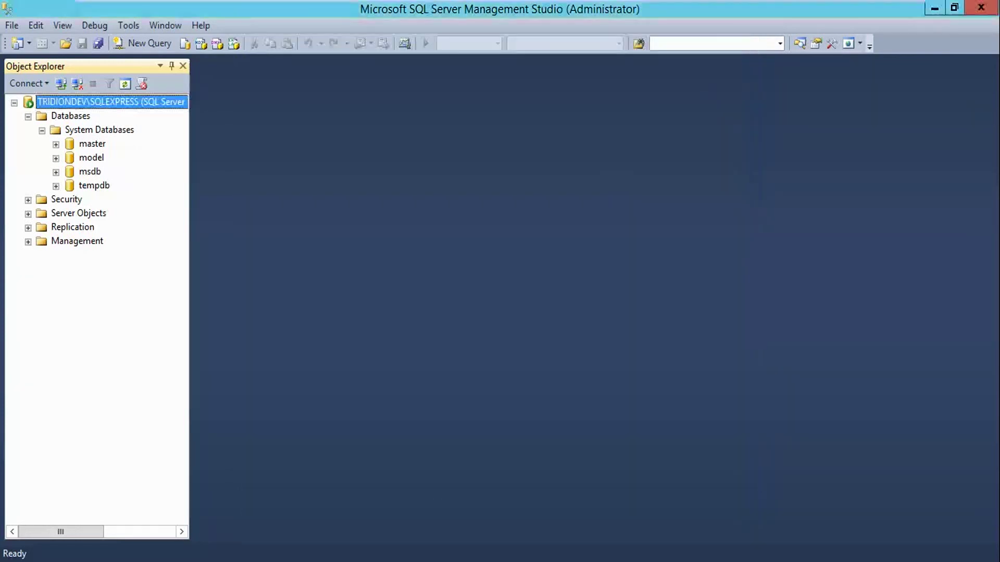
pyautogui.hotkey('alt', 'Tab')
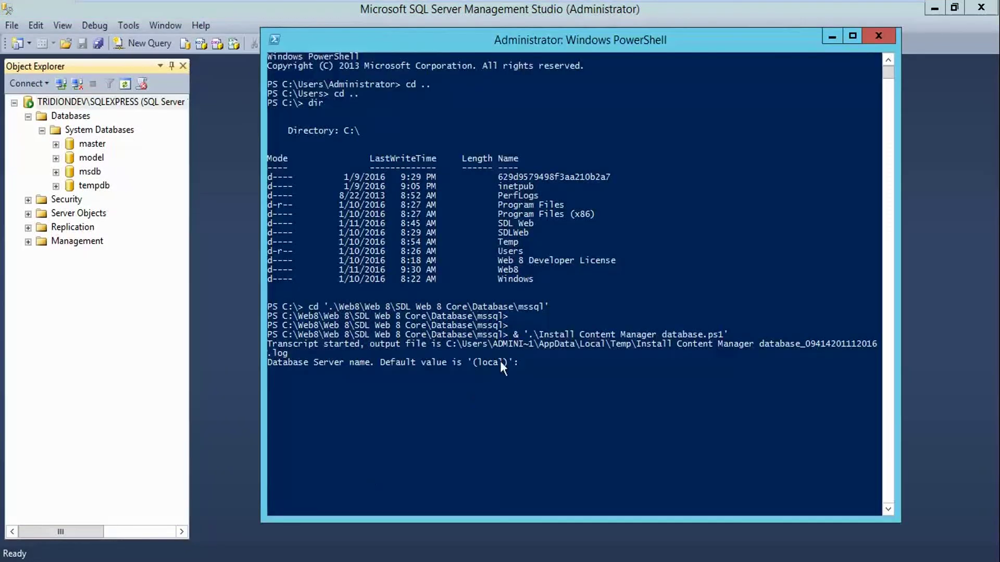
# Answer with server TRIDIONDEV\SQLEXPRESS, login sa, its password, and database name Tridion_cm
pyautogui.rightClick(546, 378)
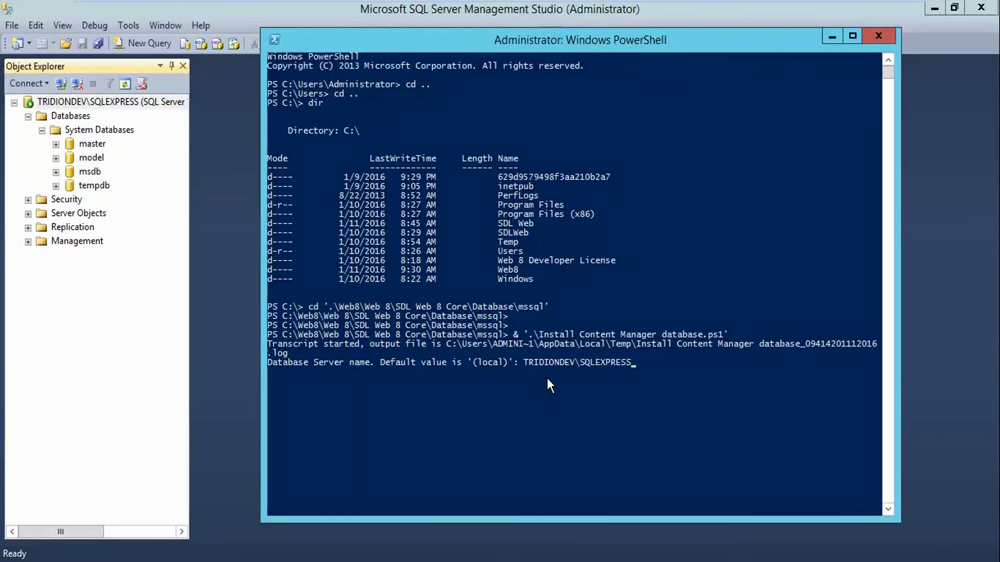
pyautogui.press('Return')
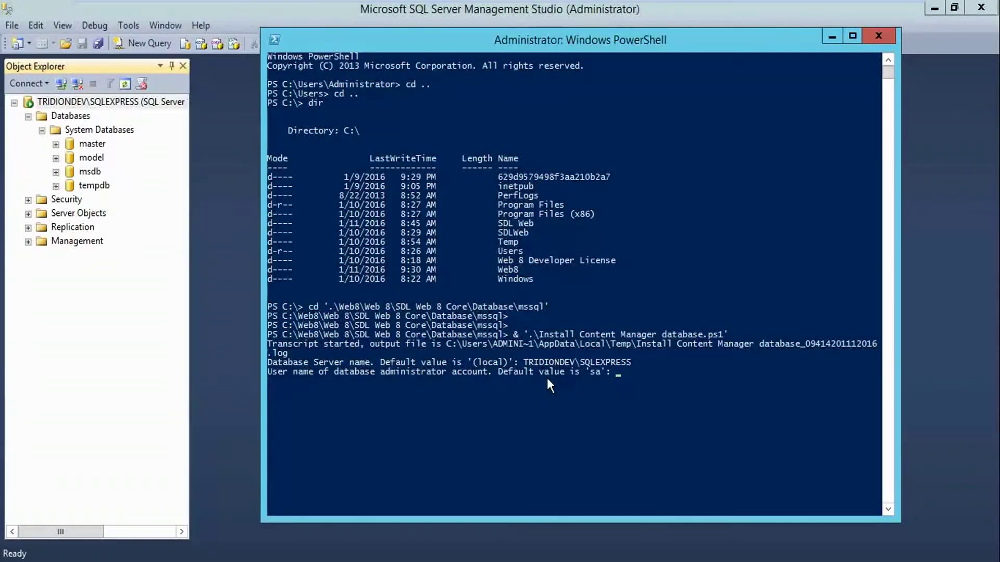
pyautogui.write('sa')
pyautogui.press('Return')
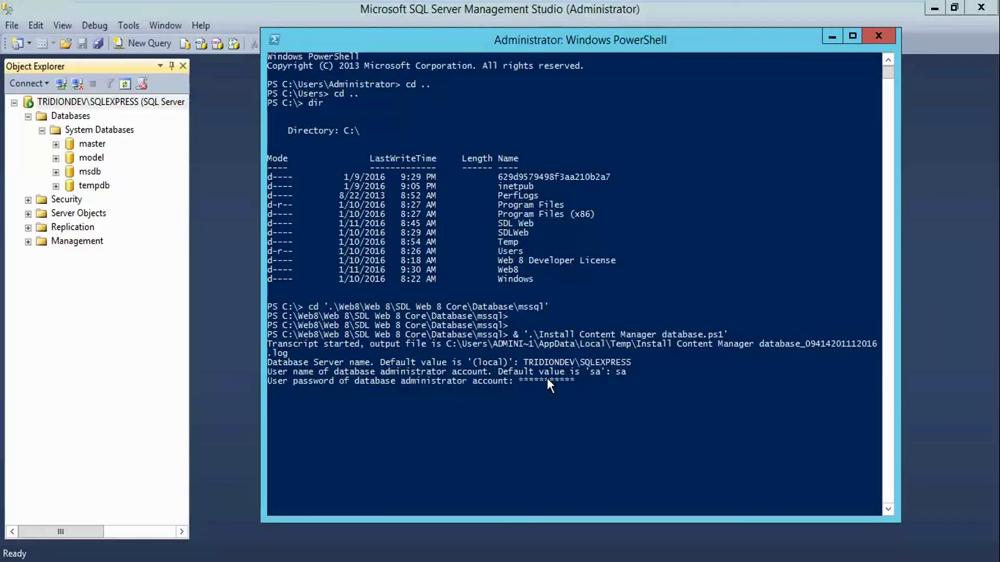
pyautogui.press('Return')
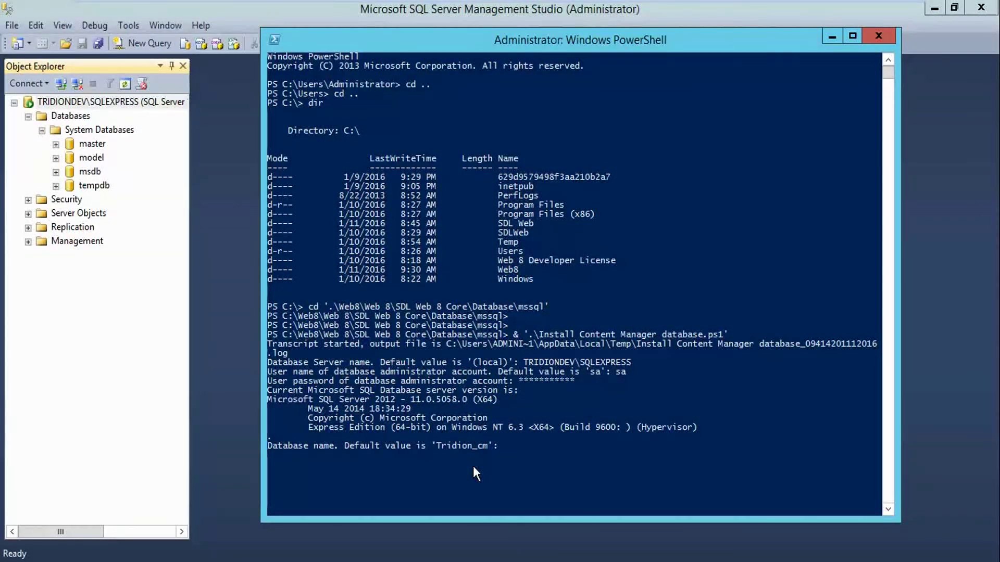
pyautogui.write('Tridion_cm')
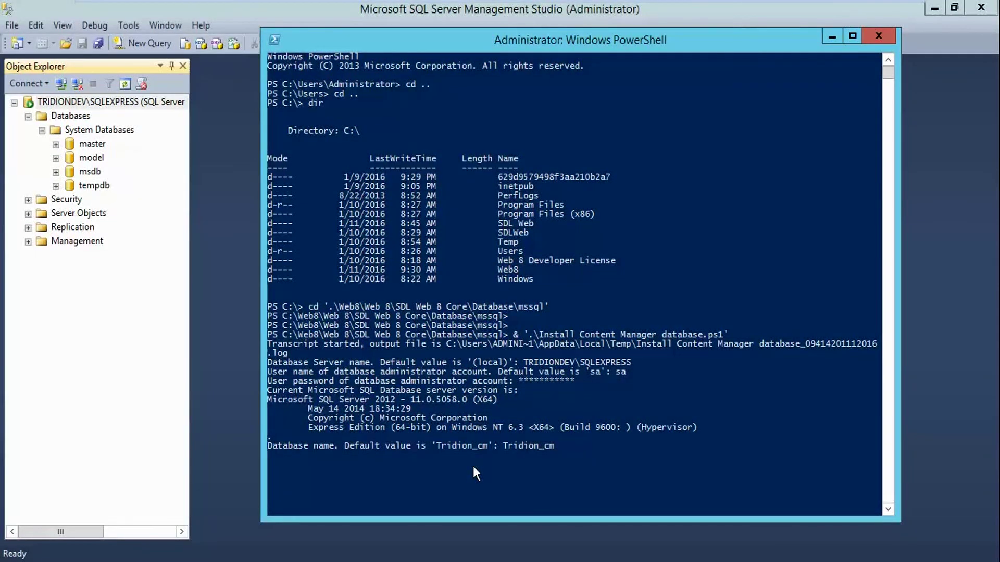
pyautogui.press('Return')
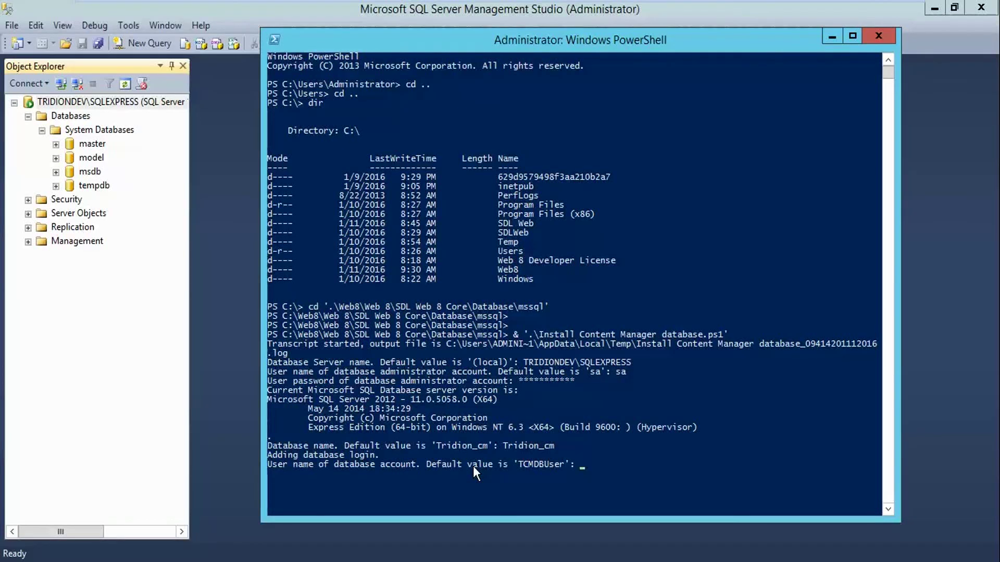
# Give TCMDBUser as the database account, add no other users, and enter TRIDIONDEV\MTSUser
pyautogui.write('TCMDBUse')
pyautogui.press('Return')
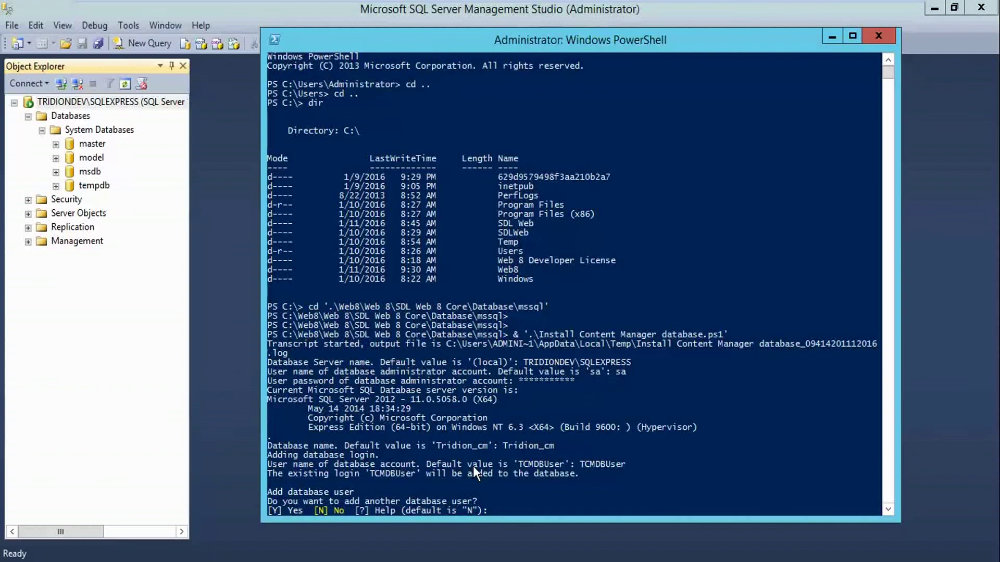
pyautogui.scroll(-1, 473, 467)
pyautogui.scroll(-3, 474, 469)
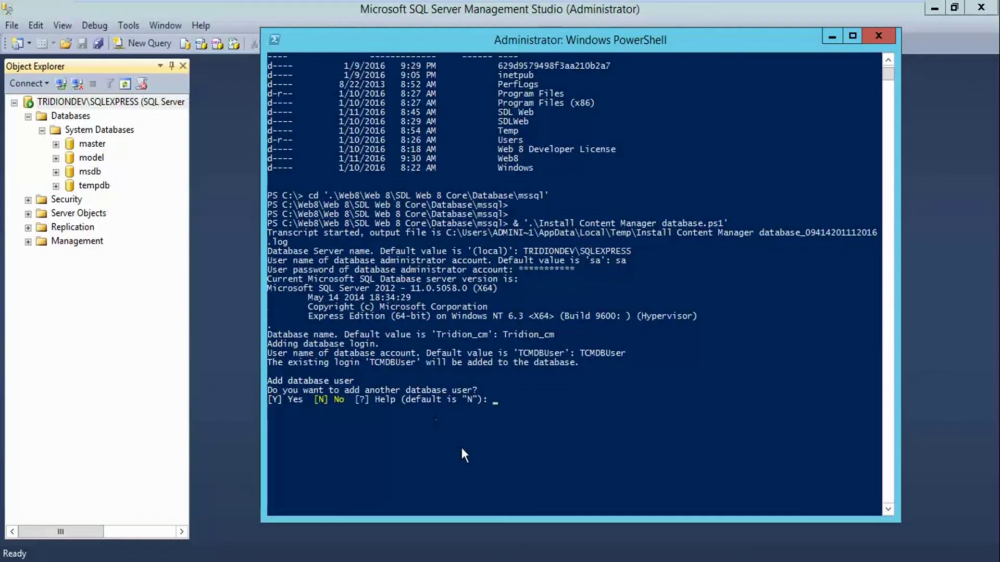
pyautogui.write('N')
pyautogui.press('Return')
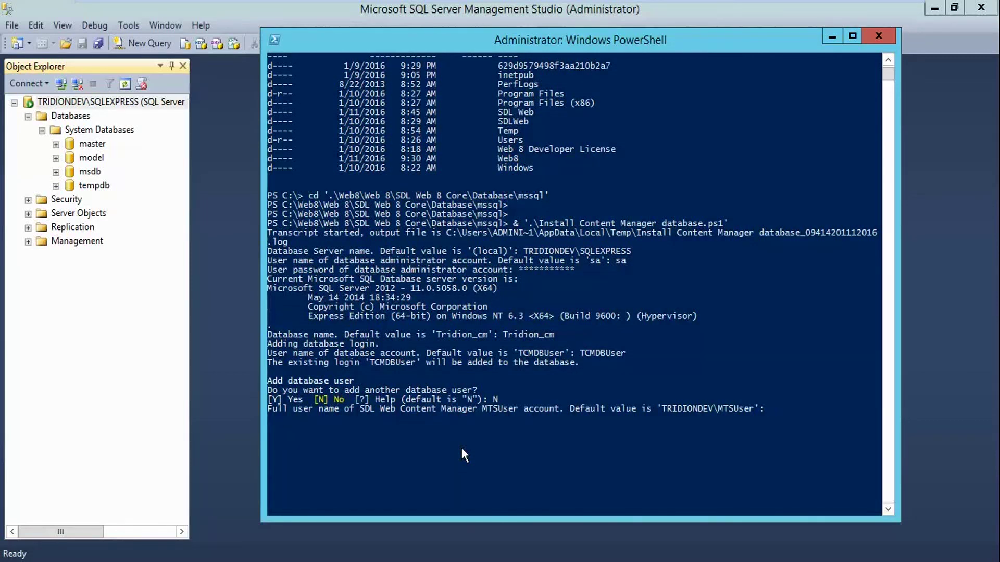
pyautogui.write('TRIDIONDEV\\')
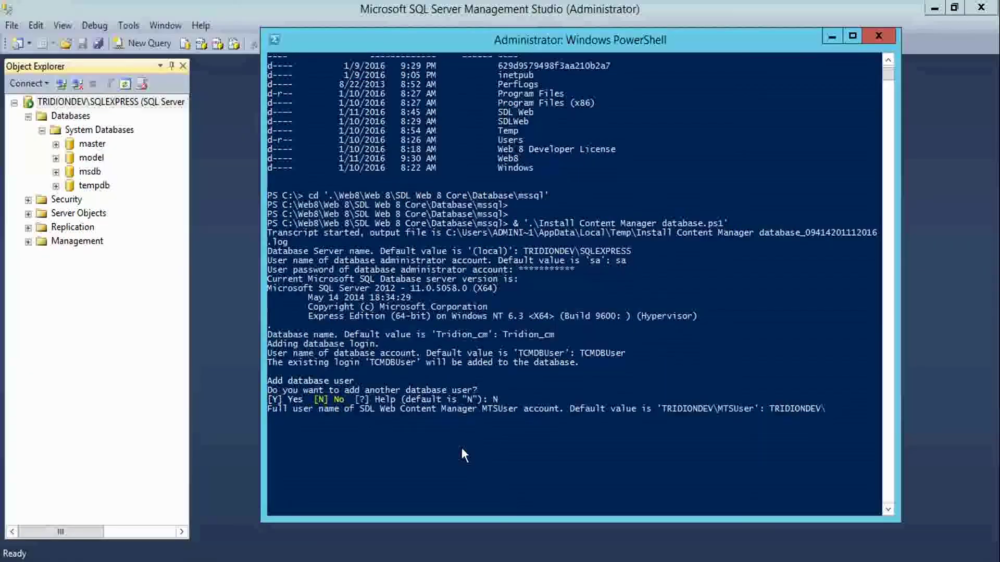
pyautogui.write('MTS')
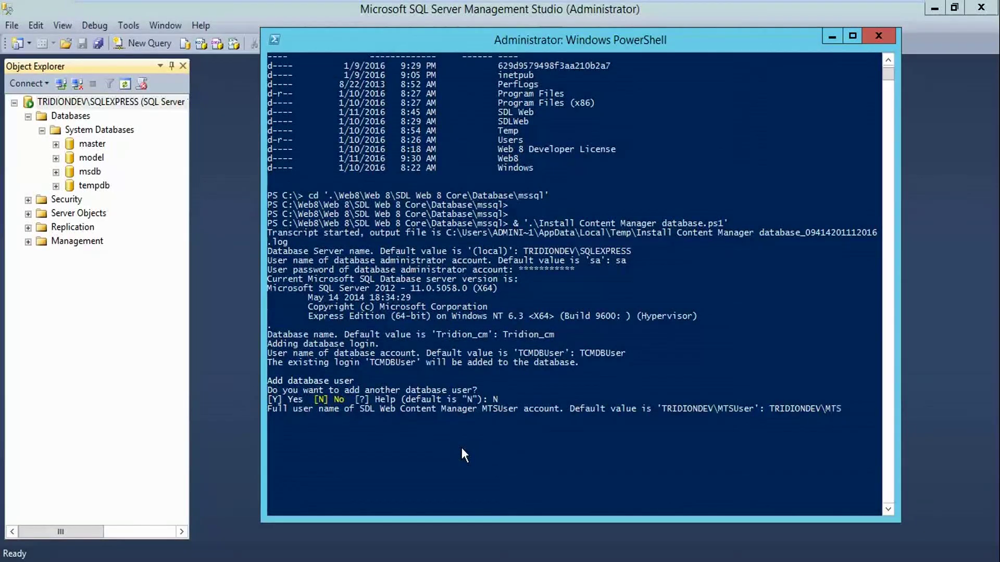
pyautogui.write('User')
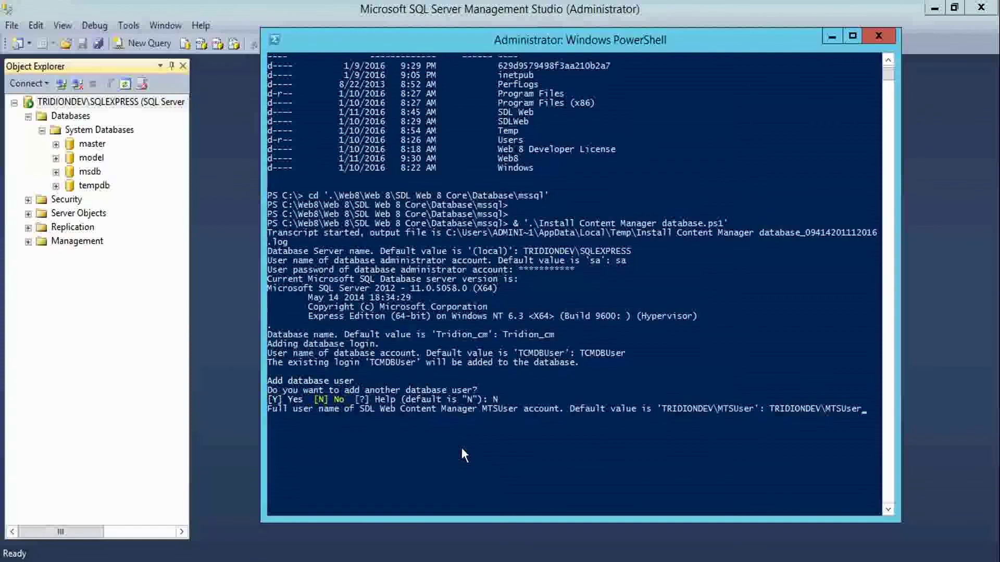
pyautogui.press('Return')
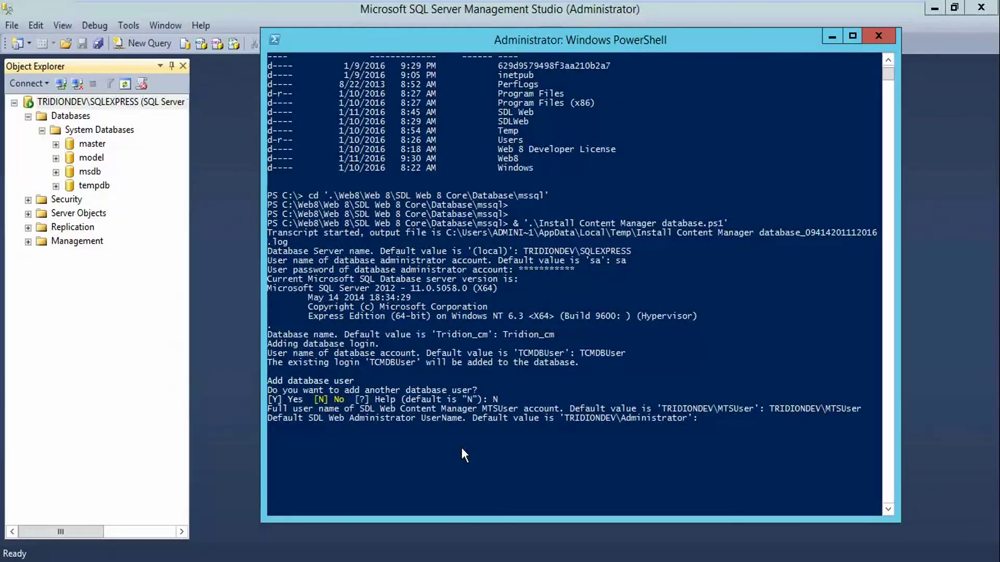
# Enter TRIDIONDEV\Administrator as web administrator and NT AUTHORITY\SYSTEM as the system account
pyautogui.write('TR')
pyautogui.write('IDIONDEV')
pyautogui.scroll(1, 462, 456)
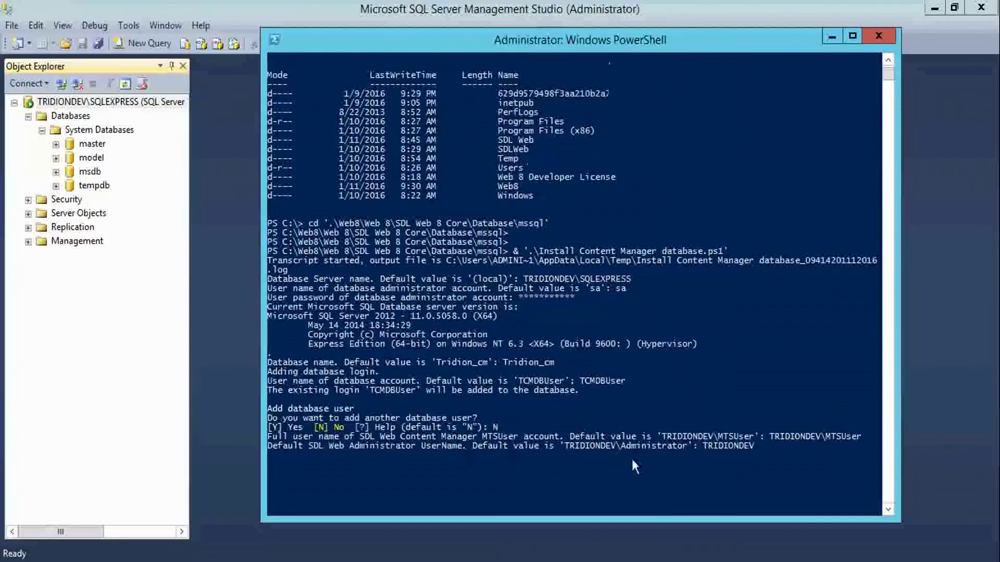
pyautogui.click(686, 447)
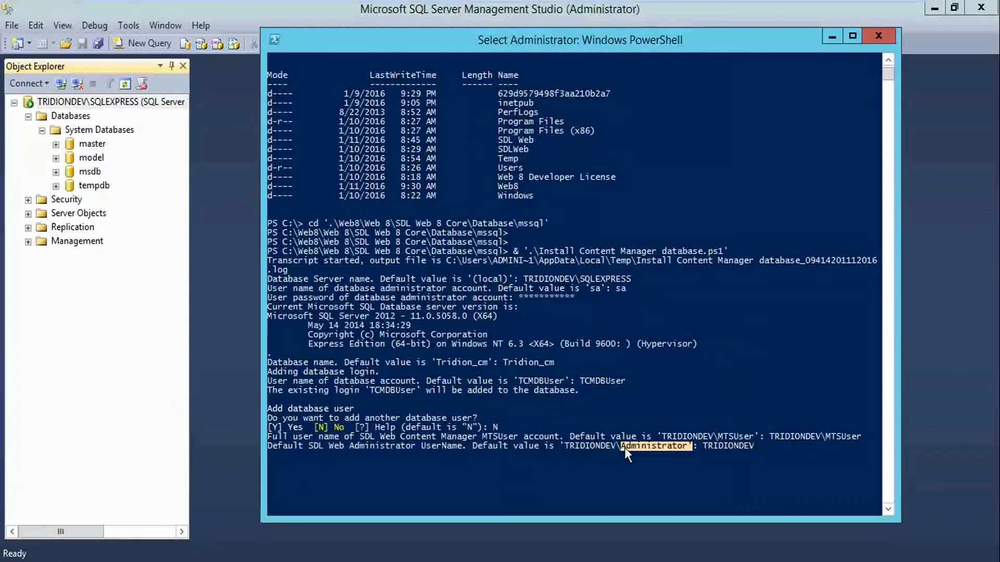
pyautogui.rightClick(758, 448)
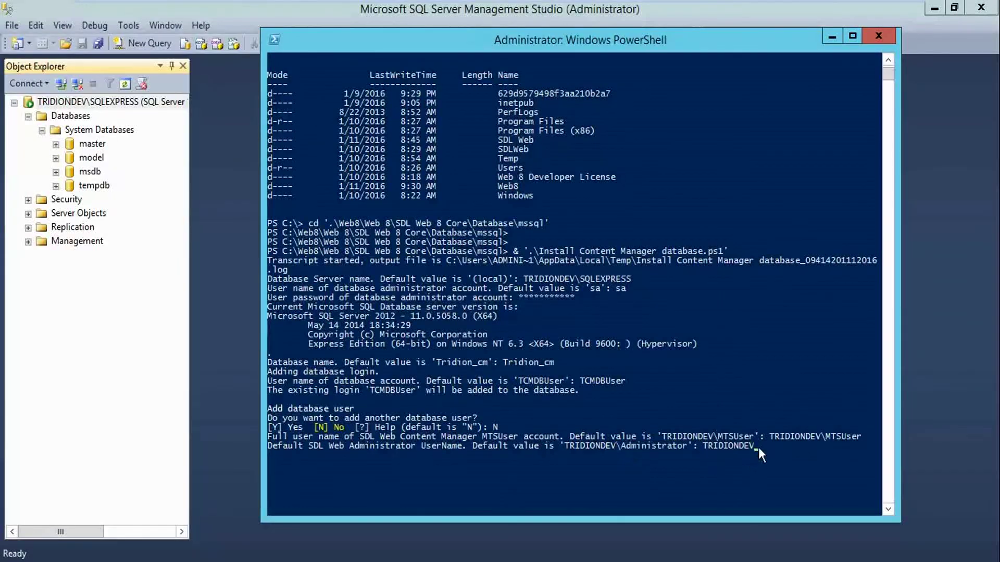
pyautogui.rightClick(759, 449)
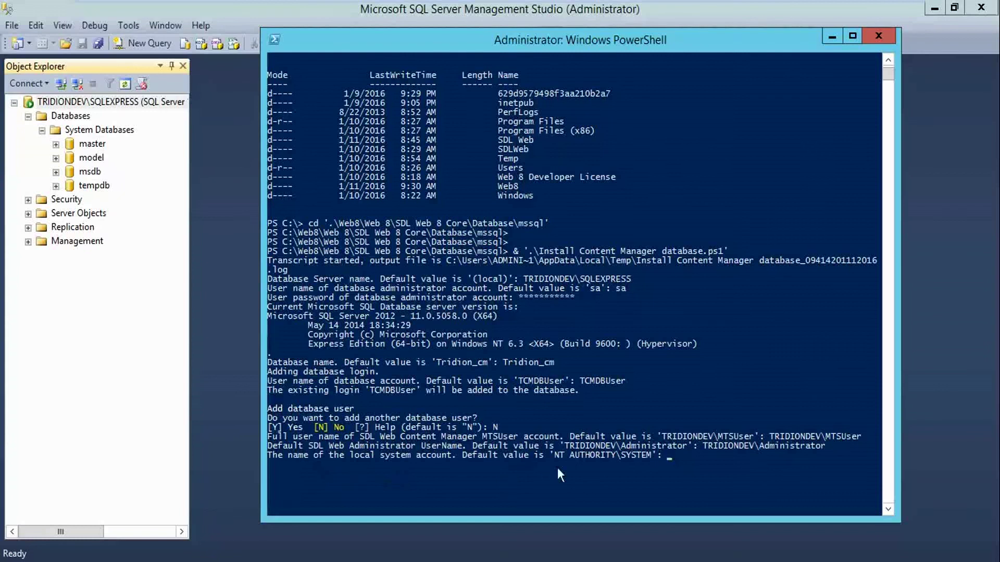
pyautogui.moveTo(651, 458); pyautogui.dragTo(577, 458)
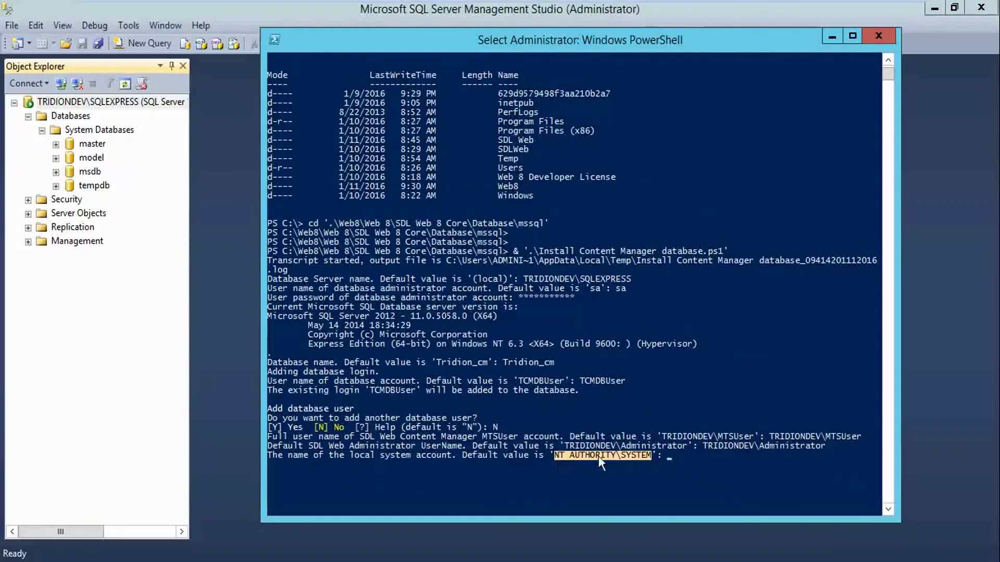
pyautogui.rightClick(598, 457)
pyautogui.rightClick(677, 458)
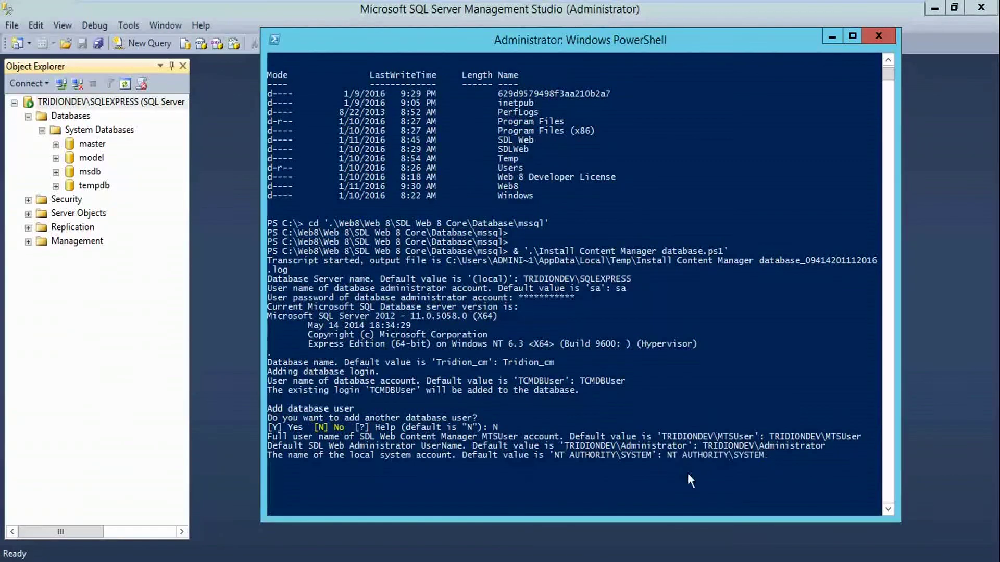
pyautogui.press('Return')
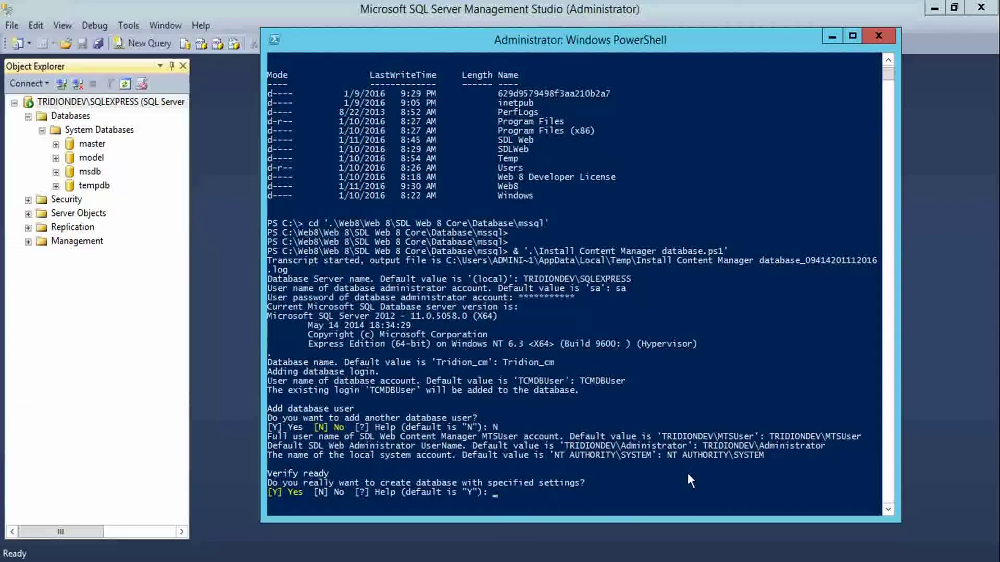
# Confirm with Y so the script builds the Tridion_cm database, and review its progress output
pyautogui.write('Y')
pyautogui.press('Return')
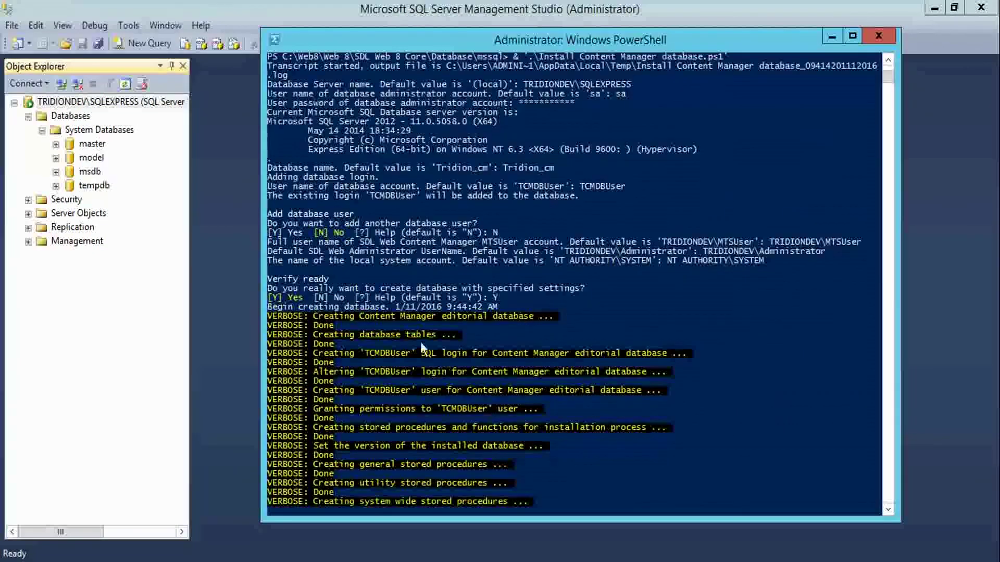
pyautogui.moveTo(554, 505); pyautogui.dragTo(269, 268)
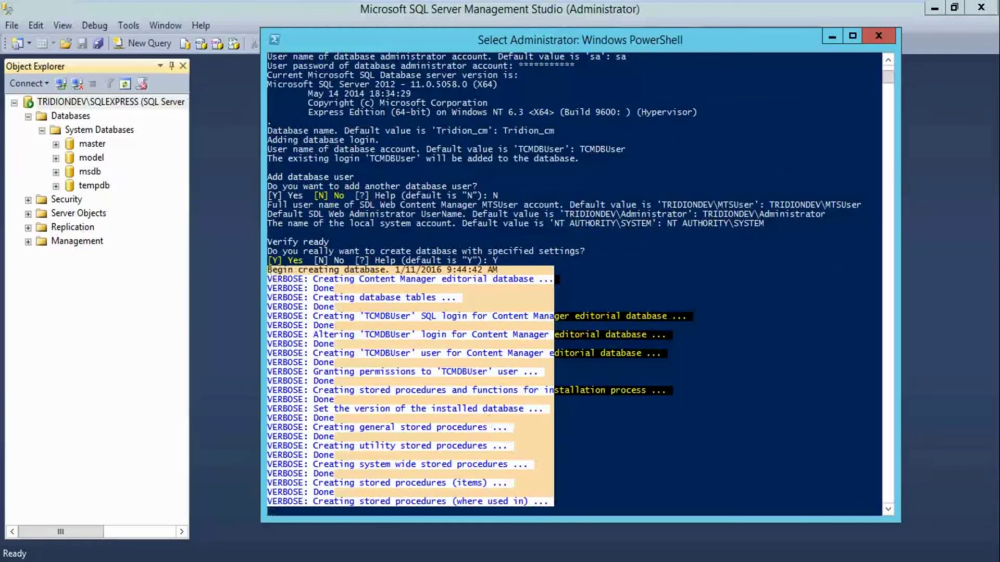
pyautogui.click(824, 484)
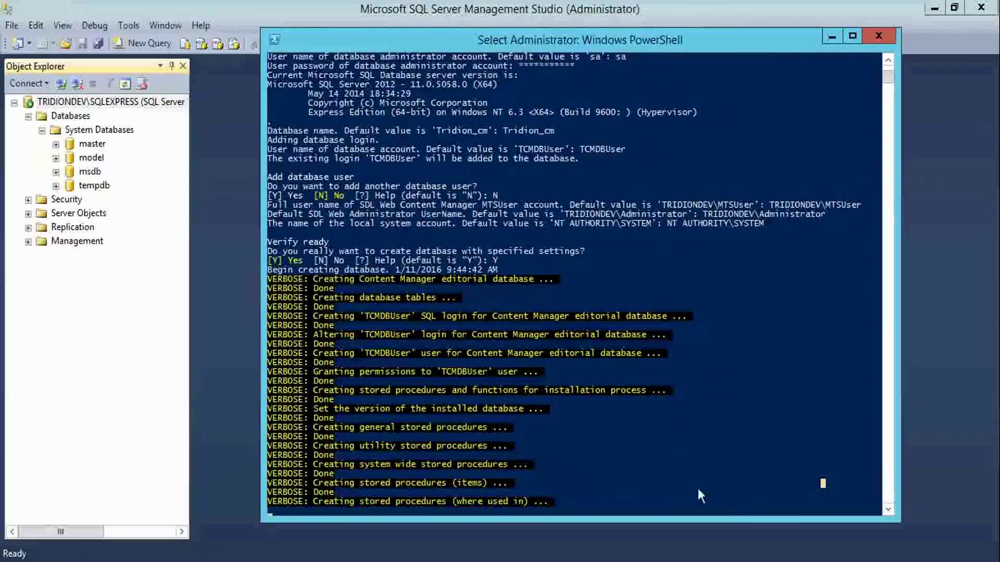
pyautogui.scroll(-2, 697, 486)
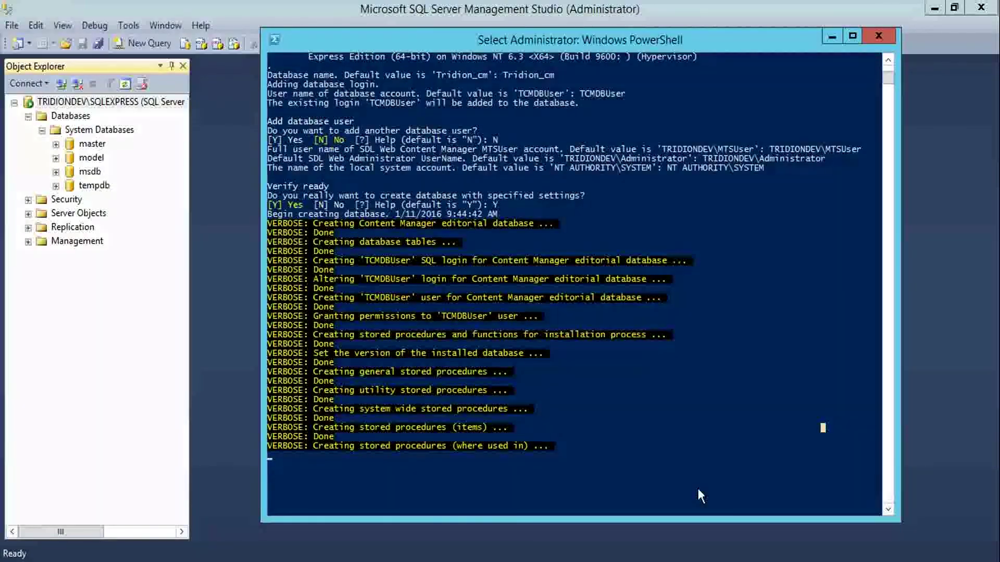
pyautogui.click(700, 475)
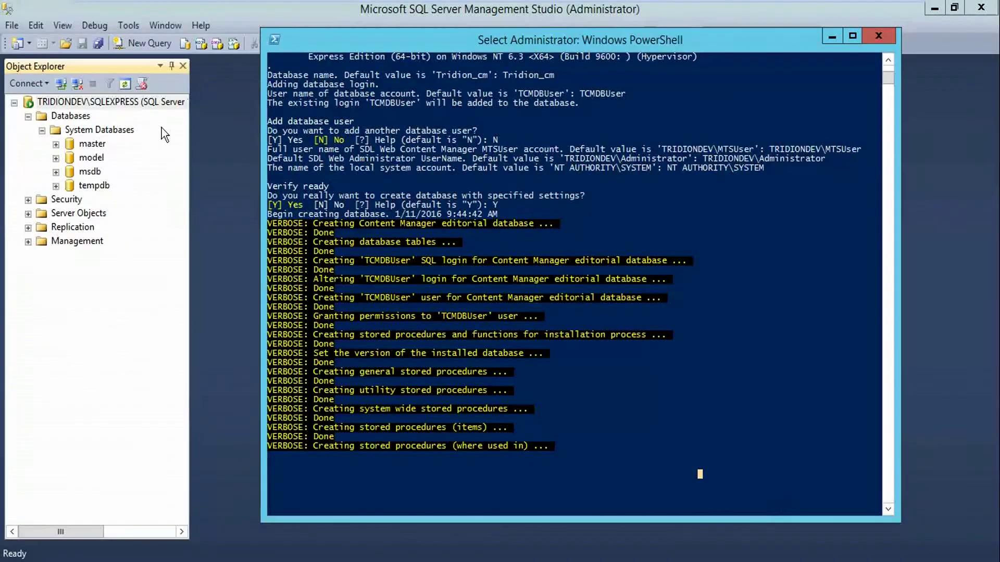
pyautogui.click(129, 130)
pyautogui.rightClick(130, 130)
# Refresh the Databases list and expand the new Tridion_cm database
pyautogui.rightClick(88, 116)
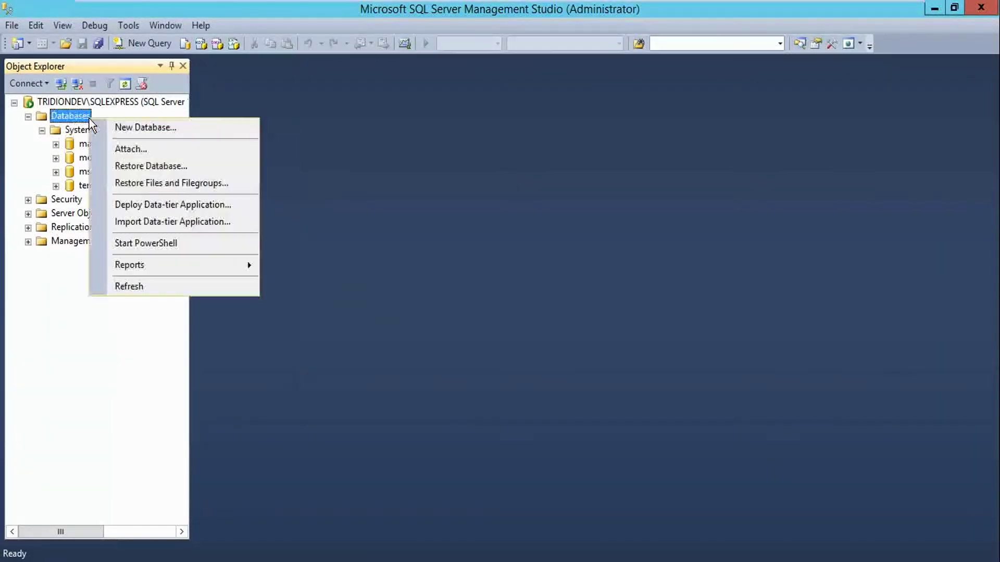
pyautogui.click(166, 288)
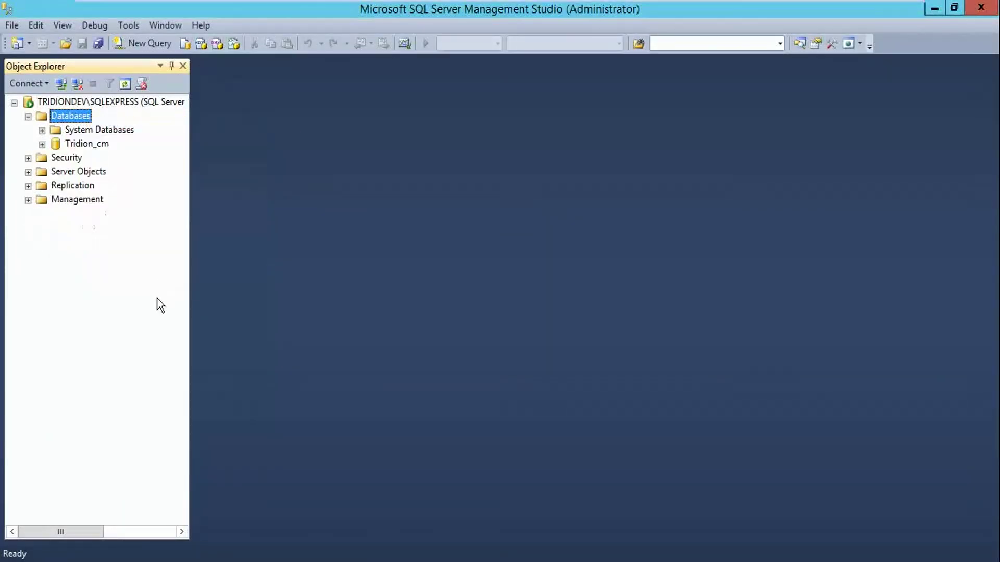
pyautogui.doubleClick(87, 148)
# Select part of the database script command in Notepad++, then bring up a fresh PowerShell console
pyautogui.hotkey('alt', 'Tab')
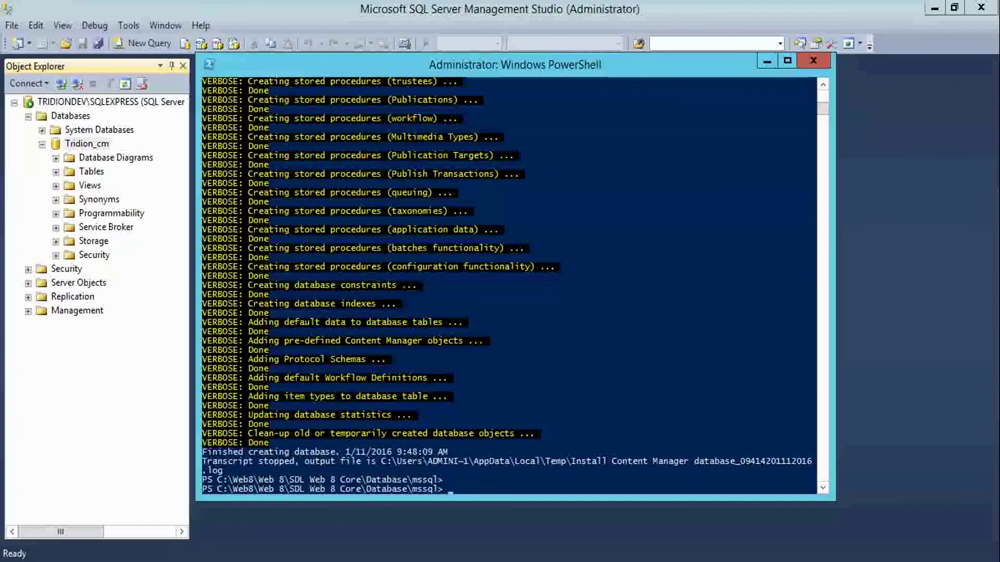
pyautogui.hotkey('alt', 'Tab')
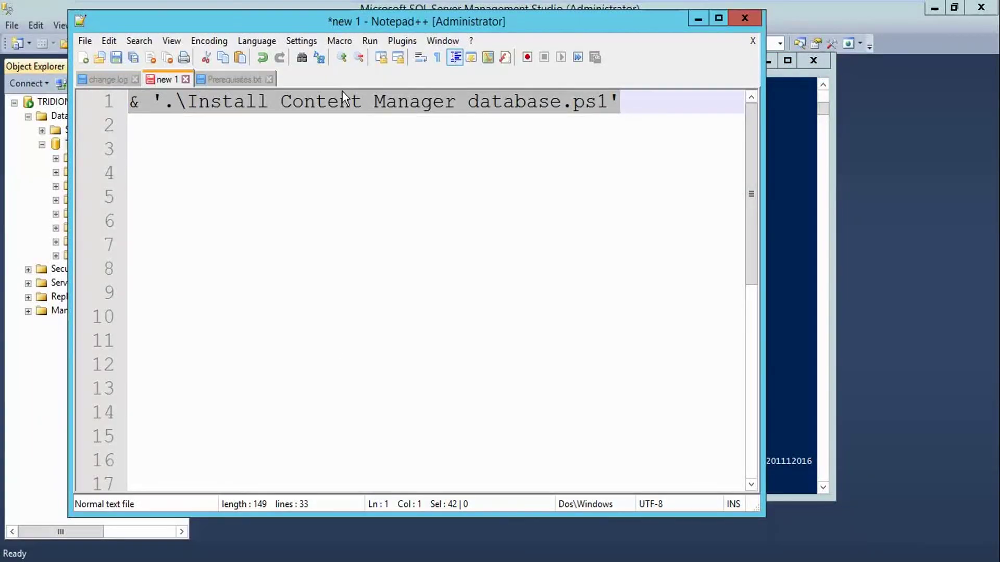
pyautogui.click(302, 100)
pyautogui.moveTo(562, 101); pyautogui.dragTo(280, 101)
pyautogui.hotkey('alt', 'Tab')
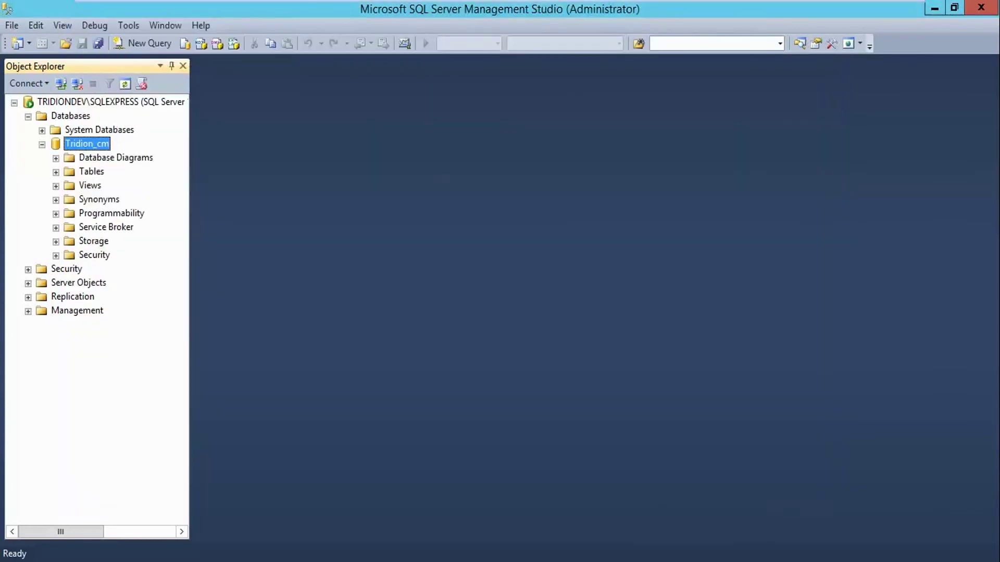
pyautogui.hotkey('alt', 'Tab')
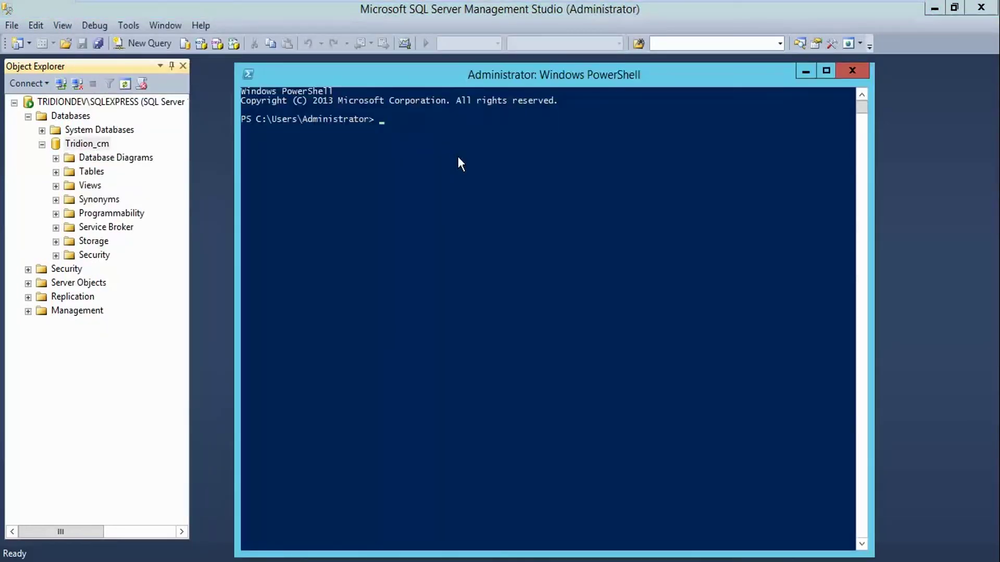
# Move up to the root of drive C with cd .. twice and list its folders
pyautogui.moveTo(150, 561)
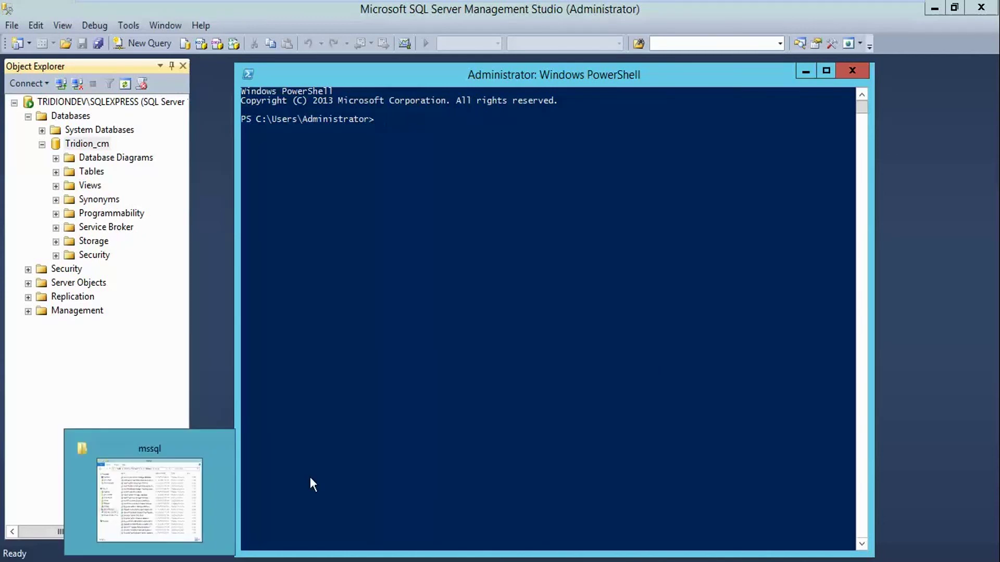
pyautogui.write('cd')
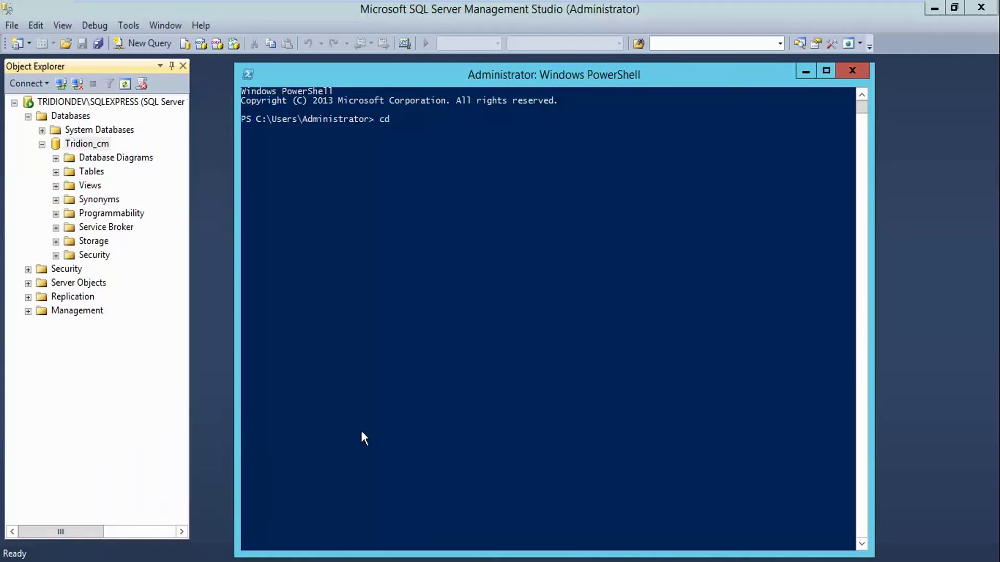
pyautogui.write(' ..')
pyautogui.press('Return')
pyautogui.write('cd ..')
pyautogui.press('Return')
pyautogui.write('dir')
pyautogui.press('Return')
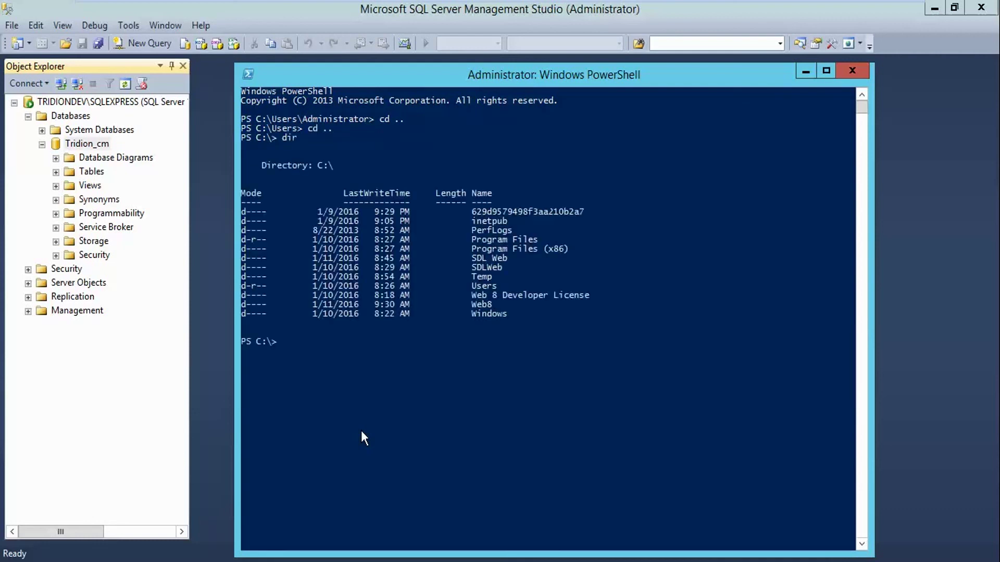
# Change into Web8\Web 8\SDL Web 8 Core\Database\mssql using Tab completion
pyautogui.write('cd w')
pyautogui.press('Tab')
pyautogui.press('Tab')
pyautogui.write('\\w')
pyautogui.press('Tab')
pyautogui.write('\\s')
pyautogui.press('Tab')
pyautogui.write('\\D')
pyautogui.press('Tab')
pyautogui.write('\\')
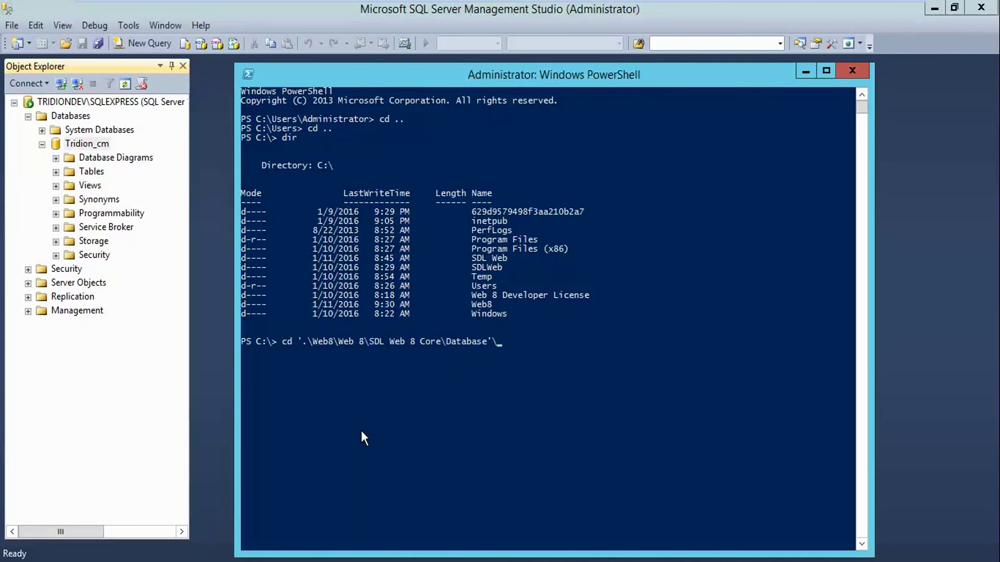
pyautogui.write('ms')
pyautogui.press('Tab')
pyautogui.press('Return')
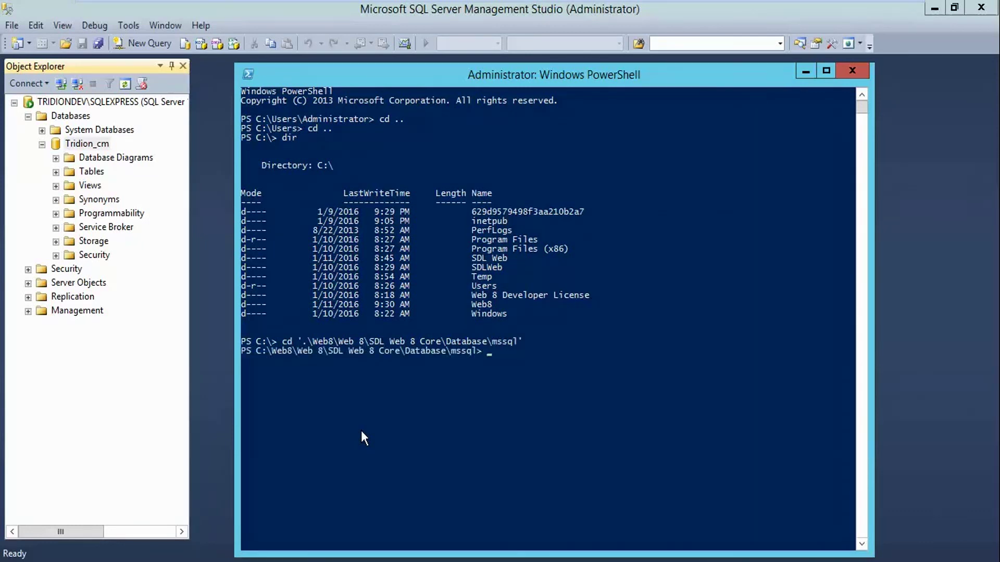
pyautogui.press('Return')
pyautogui.press('Return')
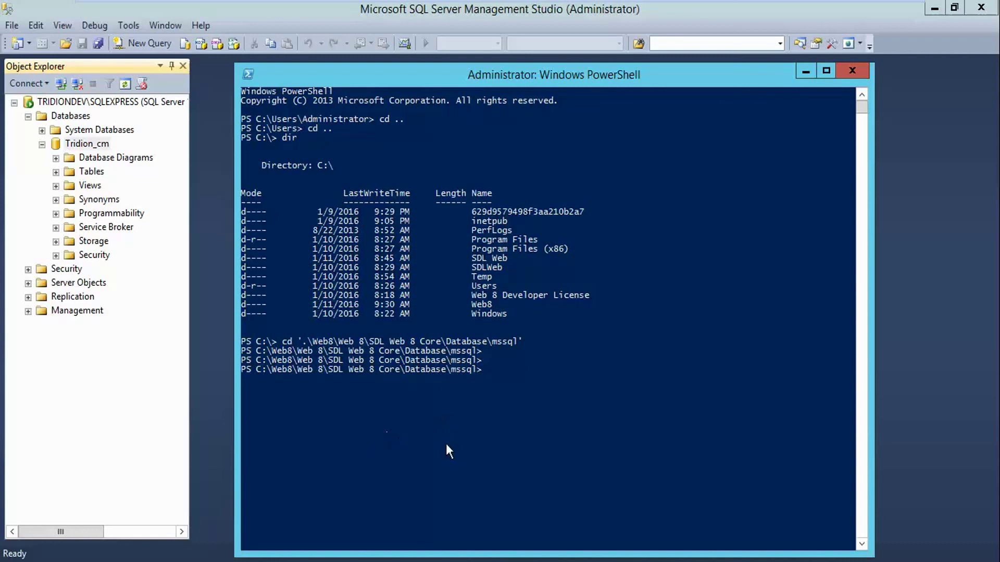
pyautogui.hotkey('alt', 'Tab')
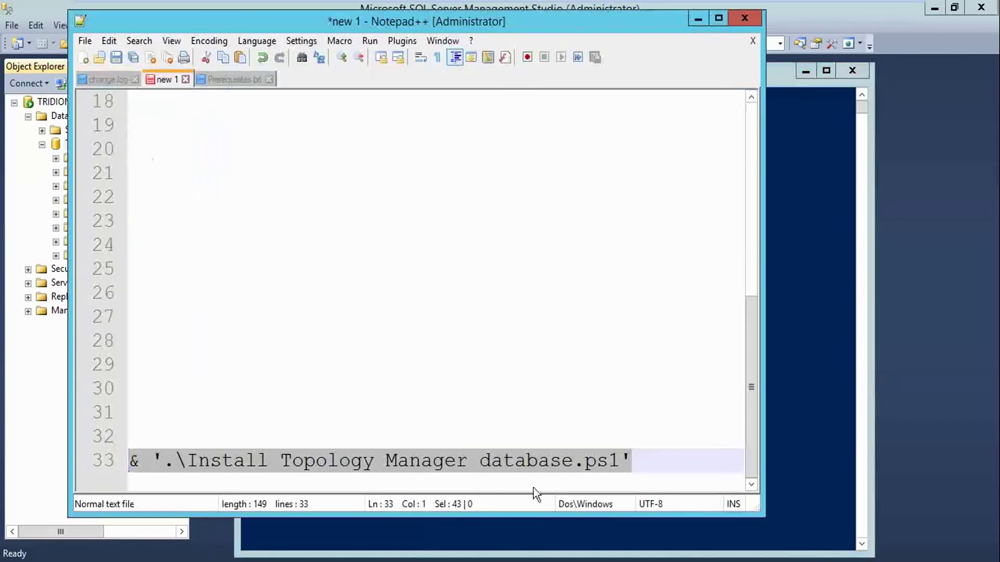
# Copy the Install Topology Manager database command from Notepad++ and run it in PowerShell
pyautogui.click(642, 459)
pyautogui.hotkey('shift', 'Home')
pyautogui.press('super+c')
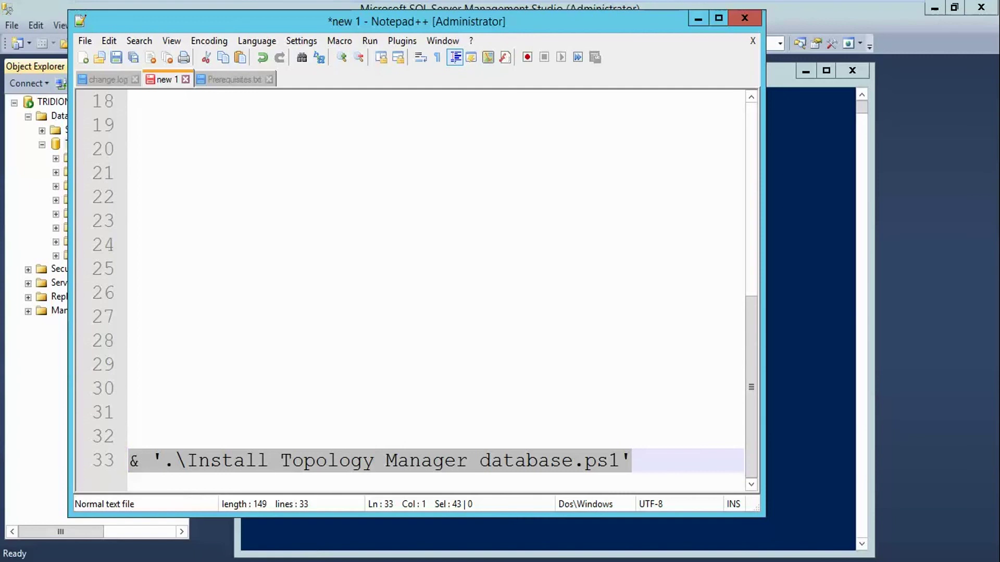
pyautogui.hotkey('alt', 'Tab')
pyautogui.rightClick(511, 394)
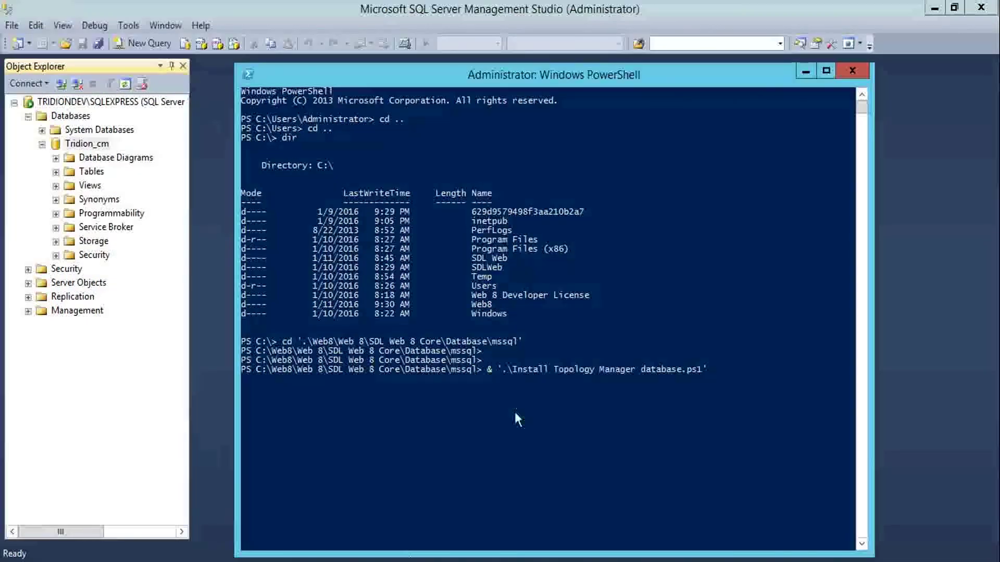
pyautogui.press('Return')
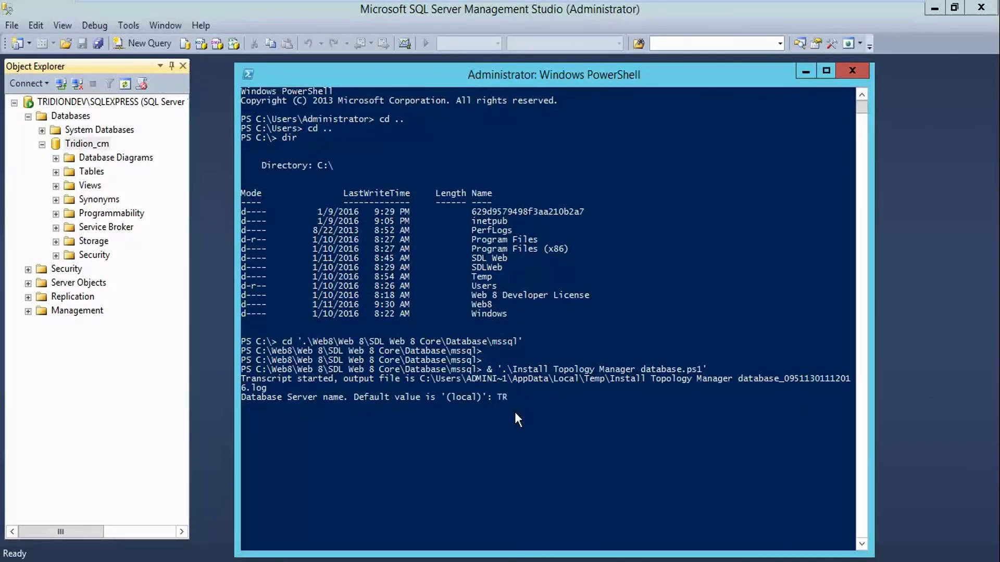
# Supply server TRIDIONDEV\SQLEXPRESS, administrator login sa, and its password
pyautogui.write('TRIDIONDEV\\SQLEXPRESS')
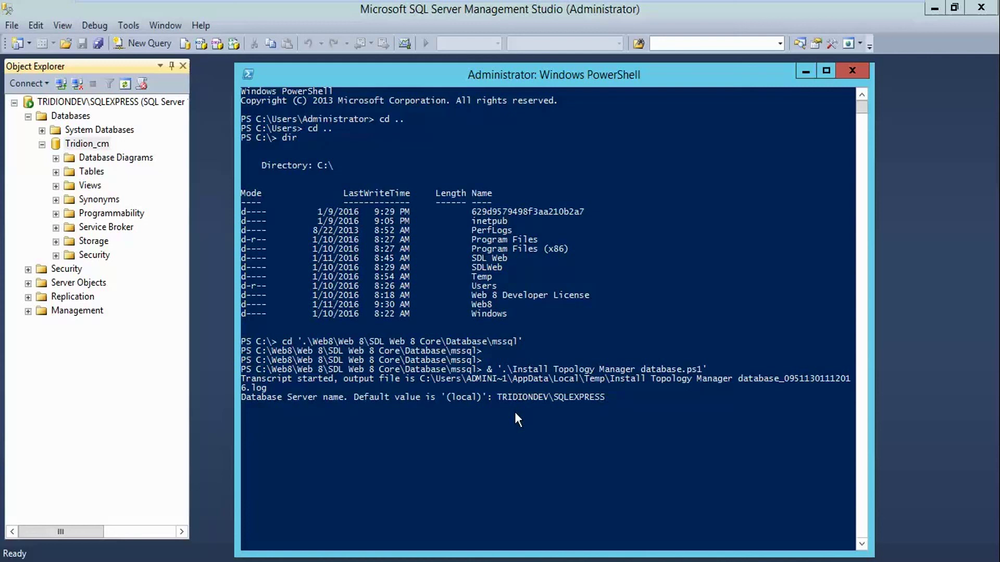
pyautogui.press('Return')
pyautogui.write("sa': s")
pyautogui.press('Return')
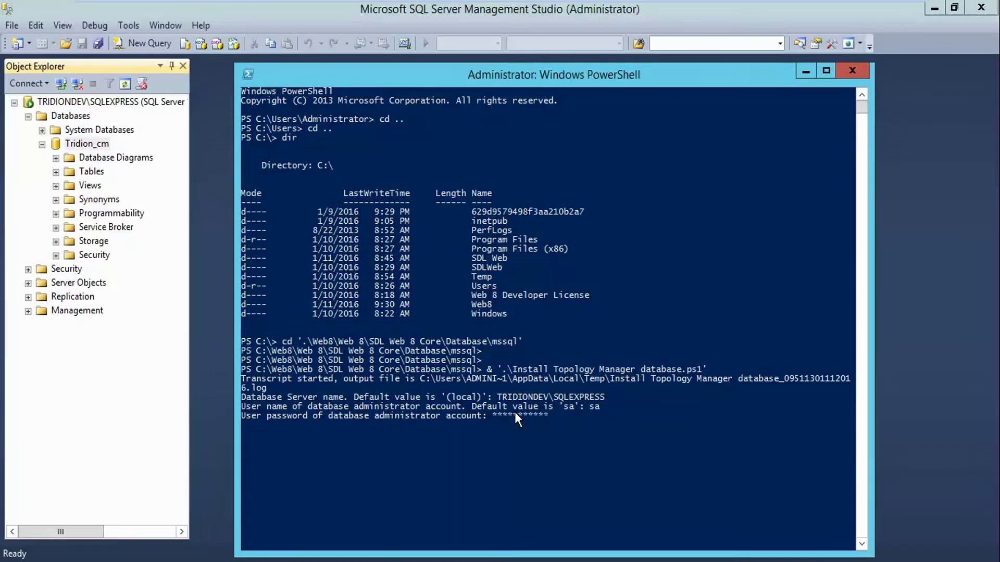
pyautogui.press('Return')
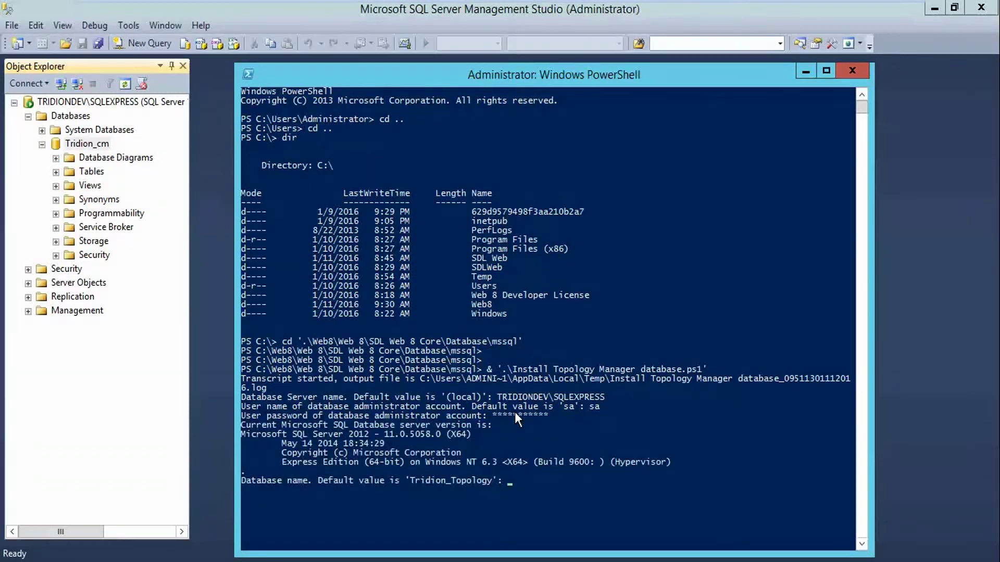
# Name the database Tridion_Topology with account TTMDBUser, add no other users, and confirm creation
pyautogui.write('Tridion')
pyautogui.write('_Topology')
pyautogui.press('Return')
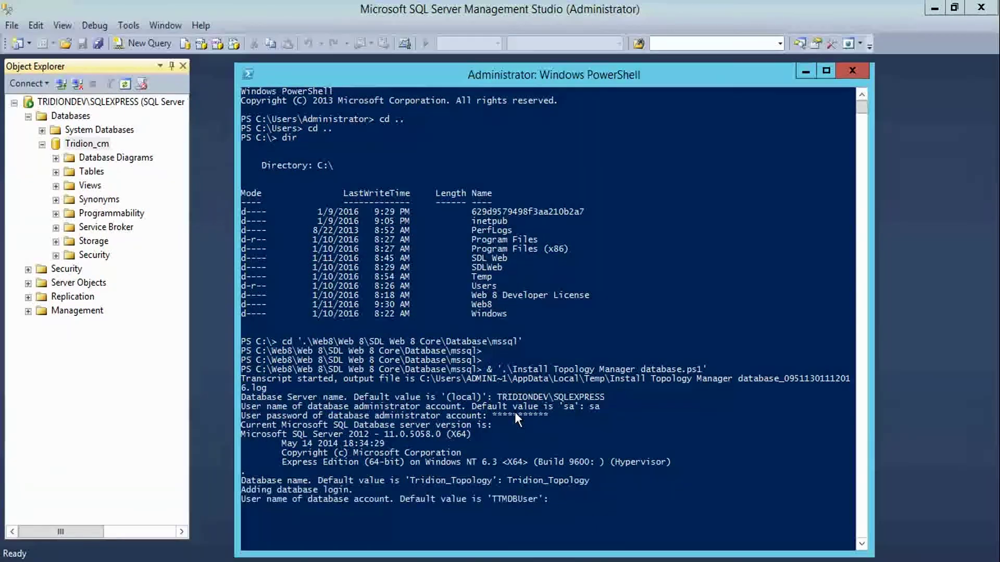
pyautogui.write('TTMDBUser')
pyautogui.press('Return')
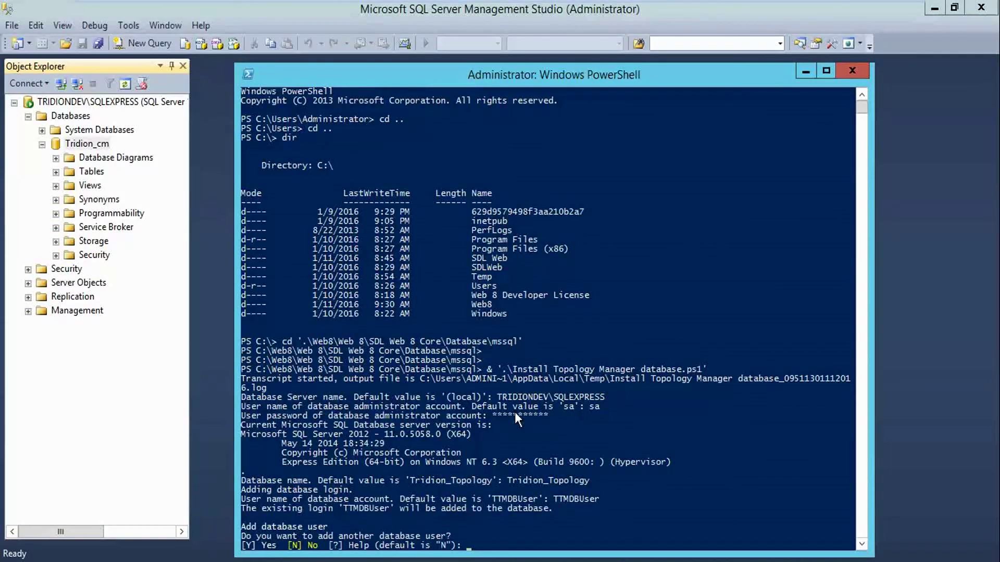
pyautogui.write('N')
pyautogui.press('Return')
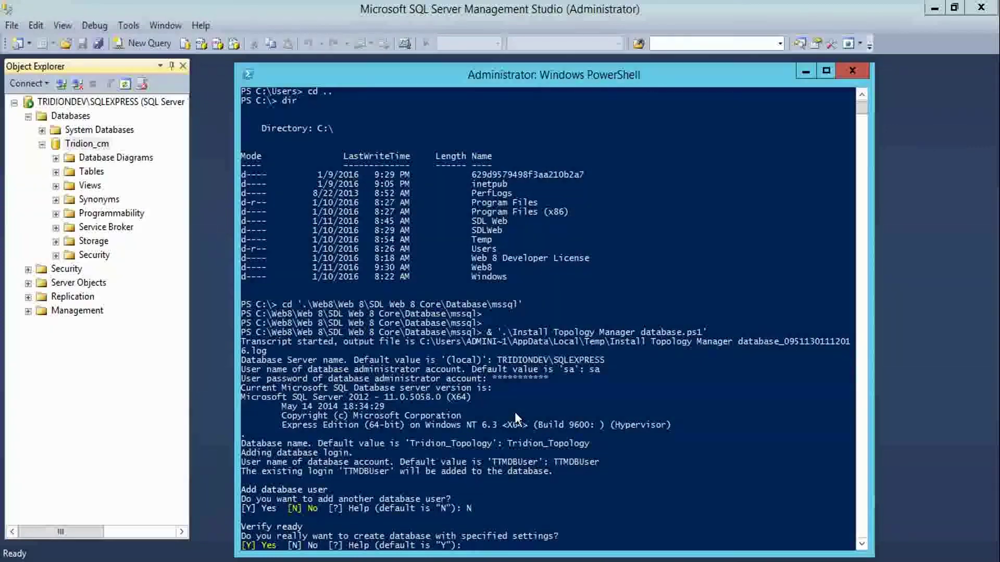
pyautogui.write('Y')
pyautogui.press('Return')
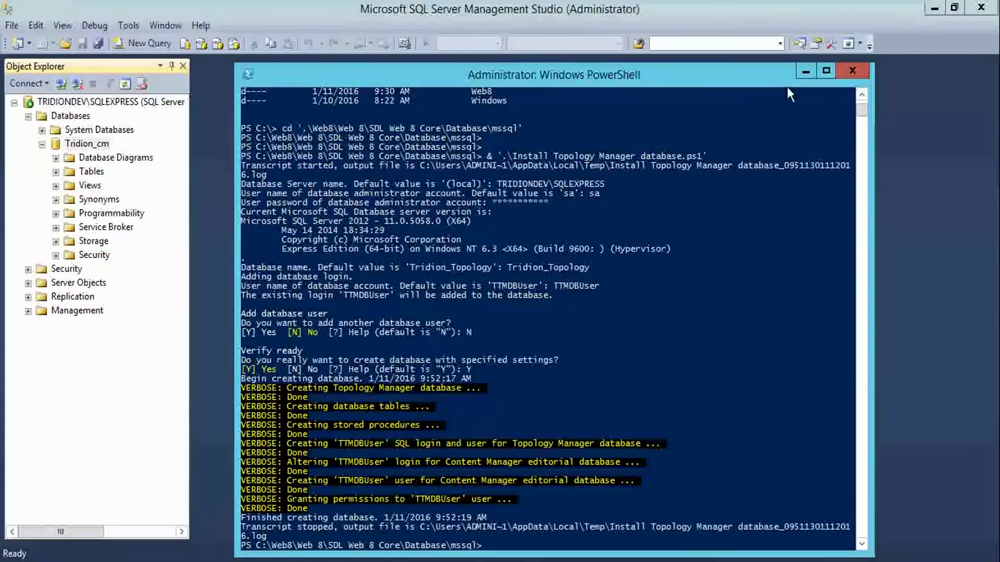
# Refresh the Management Studio database list and open the new Tridion_Topology database
pyautogui.click(852, 70)
pyautogui.click(78, 143)
pyautogui.rightClick(72, 116)
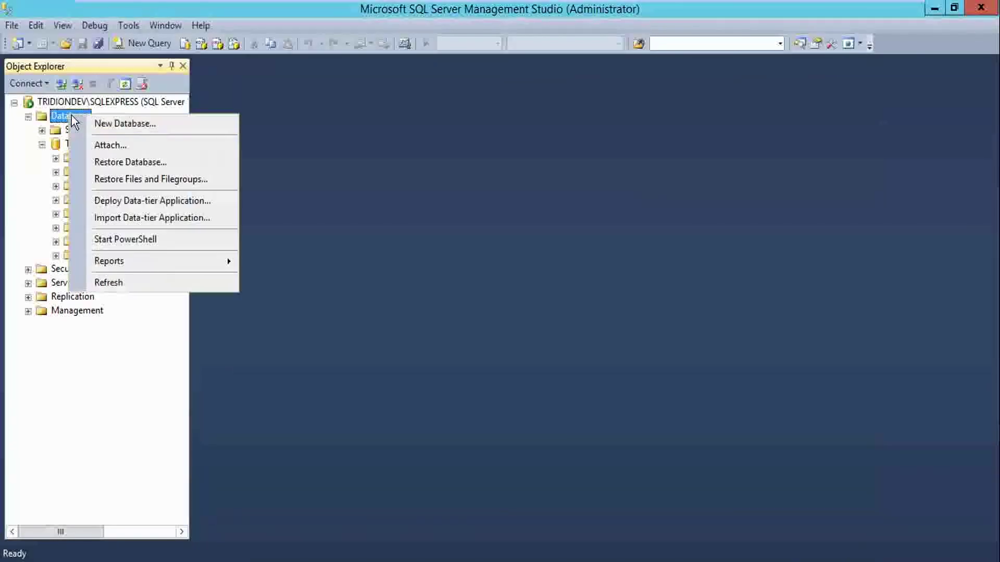
pyautogui.click(104, 282)
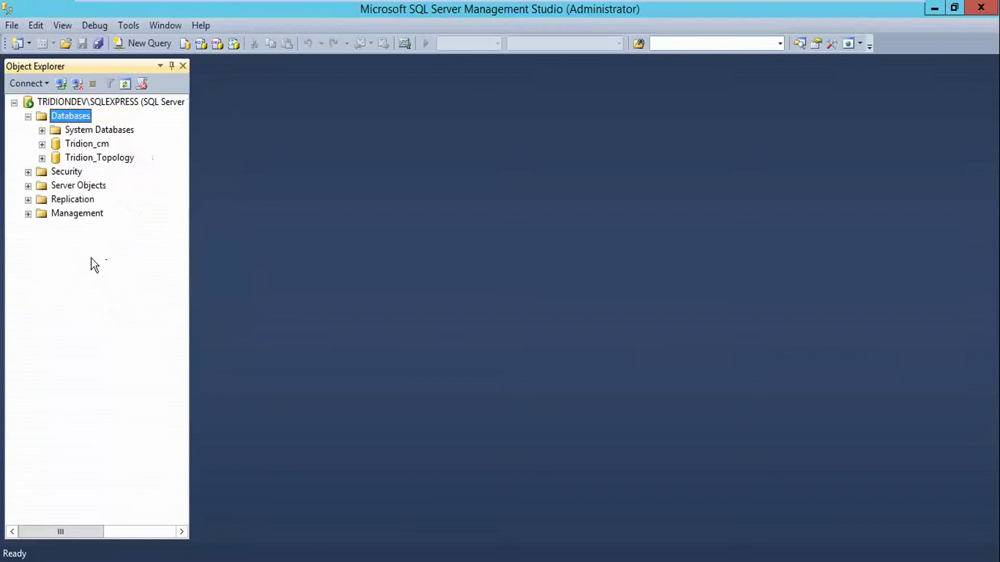
pyautogui.doubleClick(104, 156)
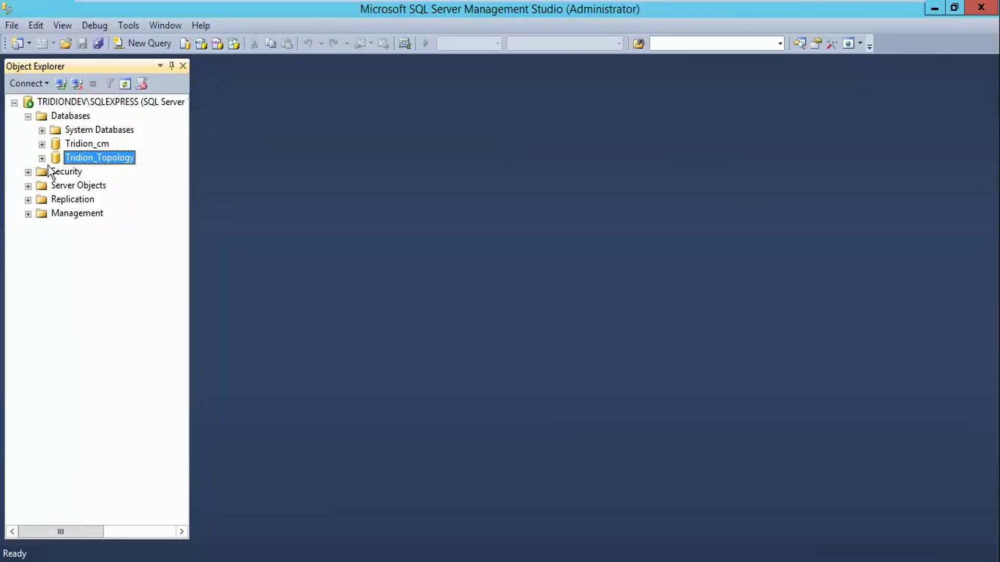
# Select the Content Data Store install command in Notepad++ and return to PowerShell
pyautogui.click(41, 144)
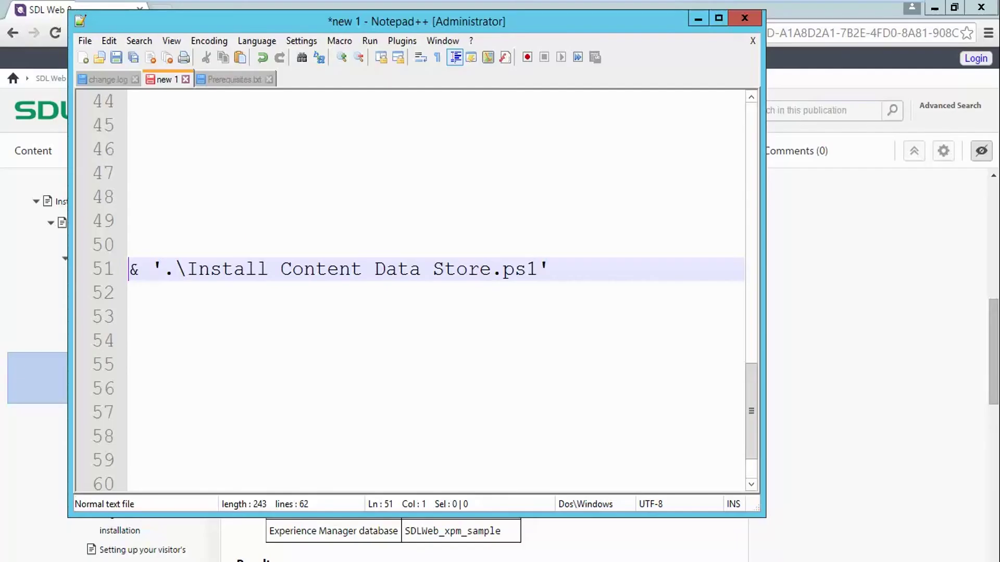
pyautogui.moveTo(550, 269); pyautogui.dragTo(128, 270)
pyautogui.press('super+c')
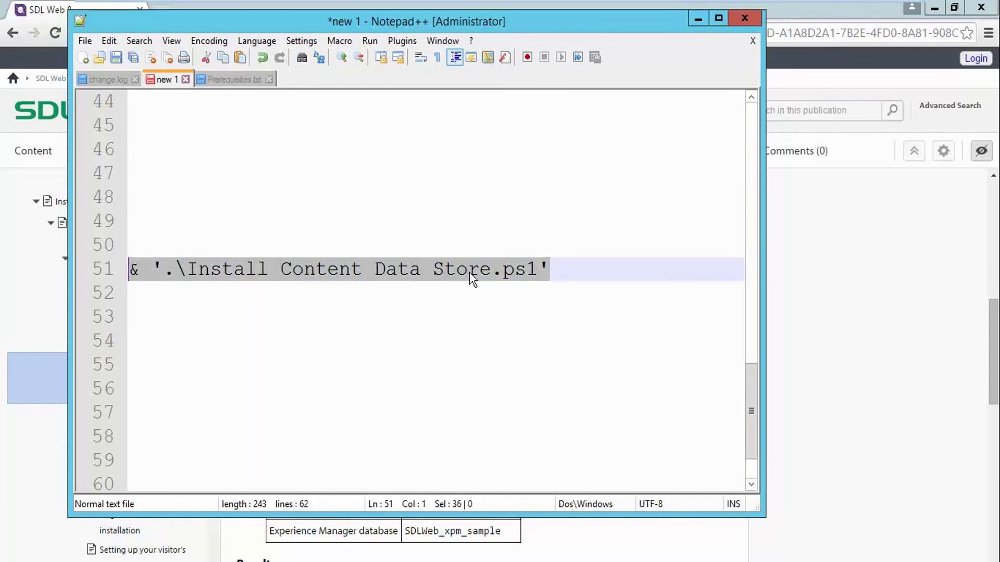
pyautogui.hotkey('alt', 'Tab')
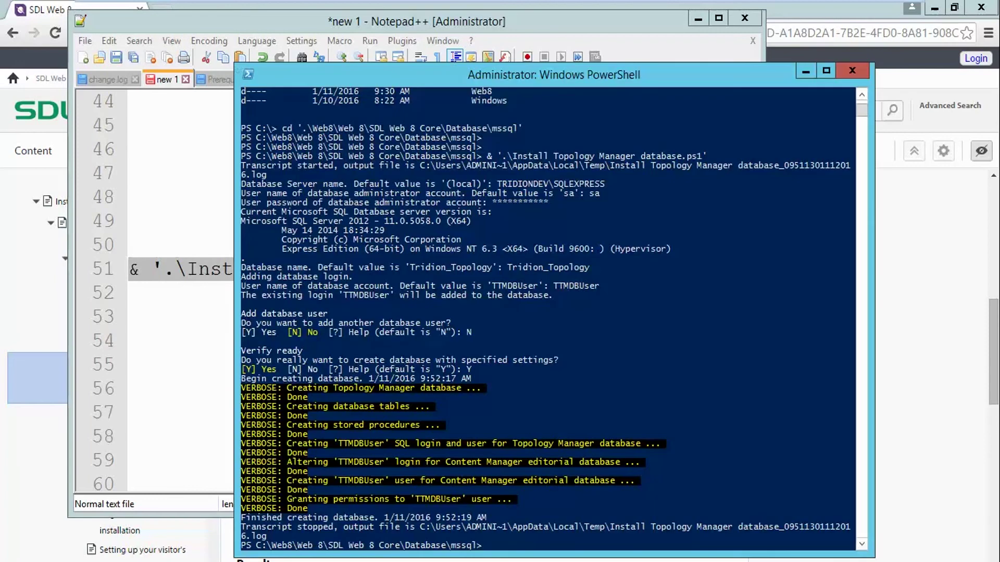
# Run the Content Data Store install script against TRIDIONDEV\SQLEXPRESS, logging in as sa with its password
pyautogui.rightClick(574, 501)
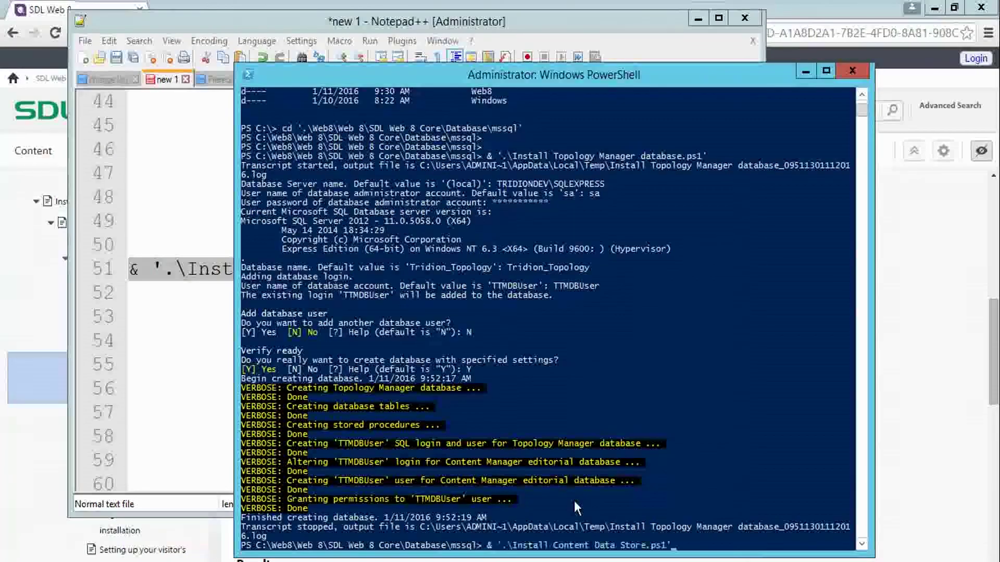
pyautogui.press('Return')
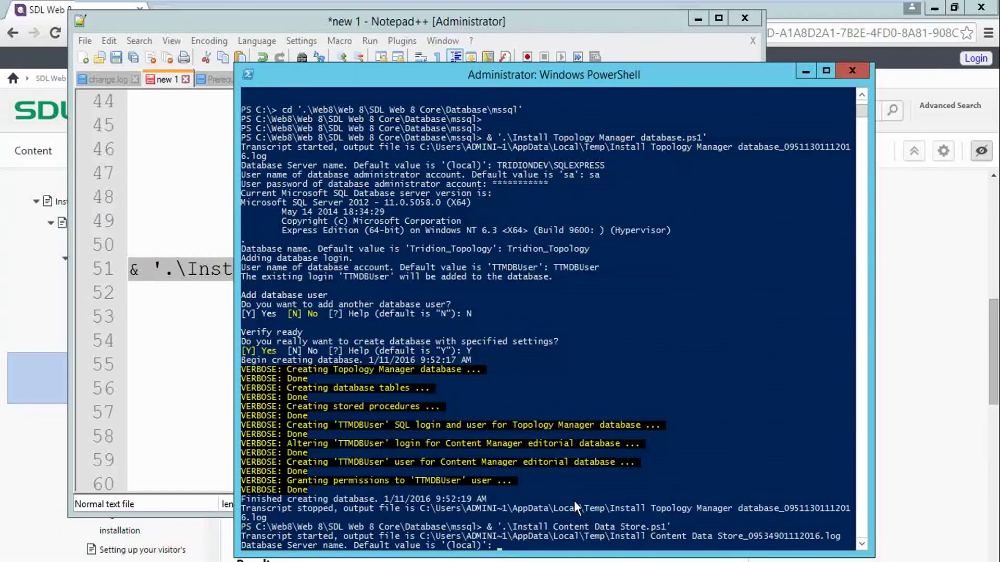
pyautogui.write('Tridion_Topology')
pyautogui.press('Escape')
pyautogui.rightClick(574, 501)
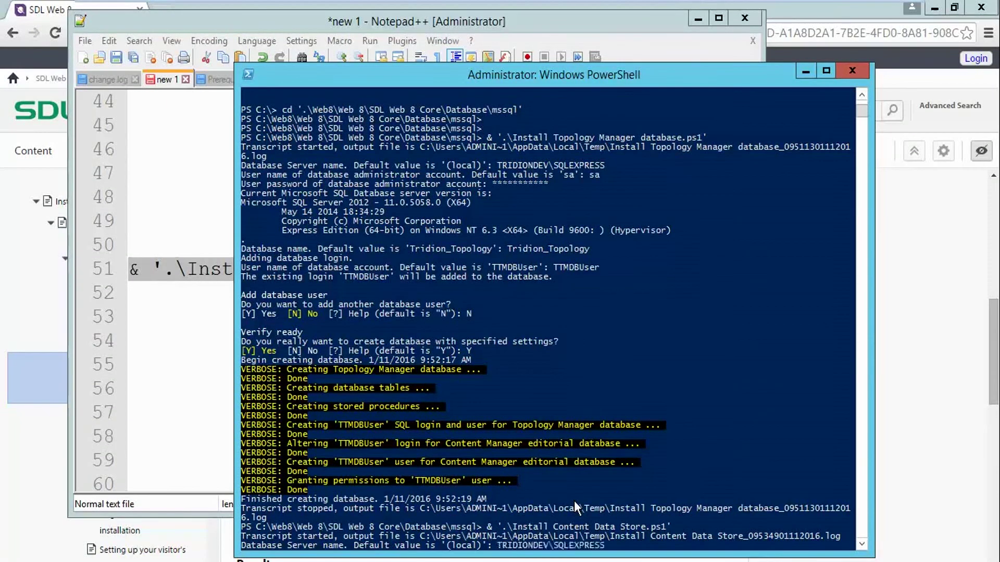
pyautogui.press('Return')
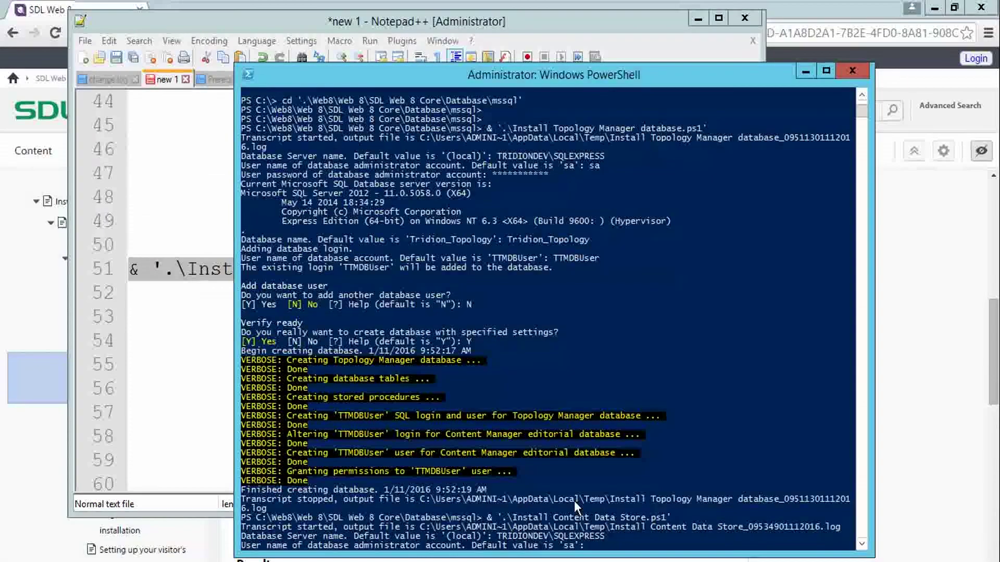
pyautogui.write('sa')
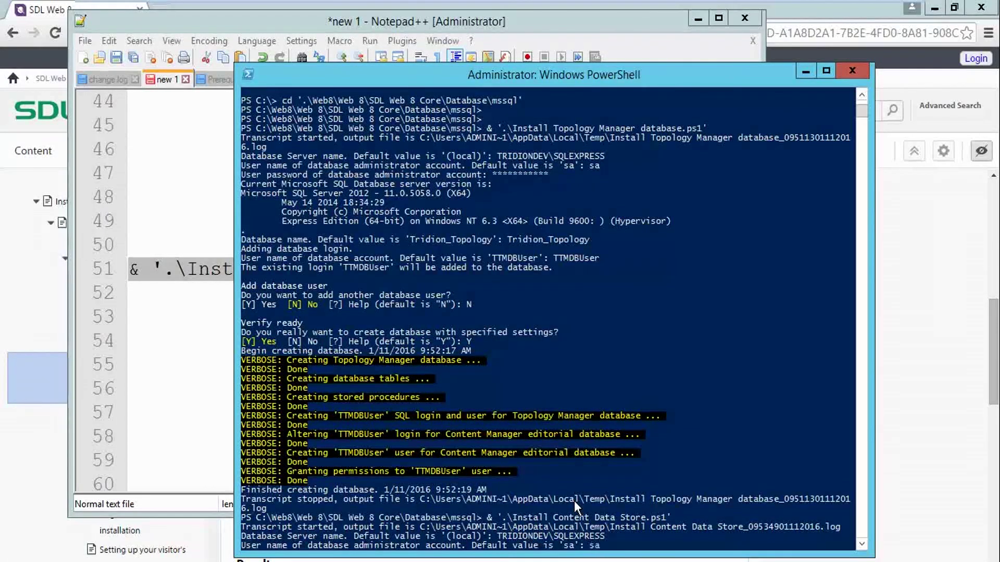
pyautogui.press('Return')
pyautogui.write('*')
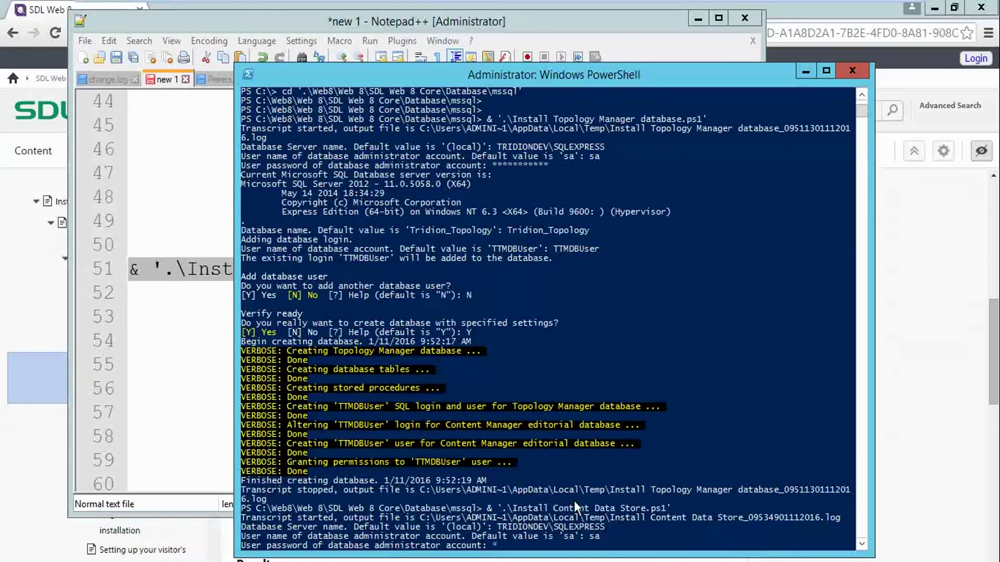
pyautogui.write('*********')
pyautogui.press('Return')
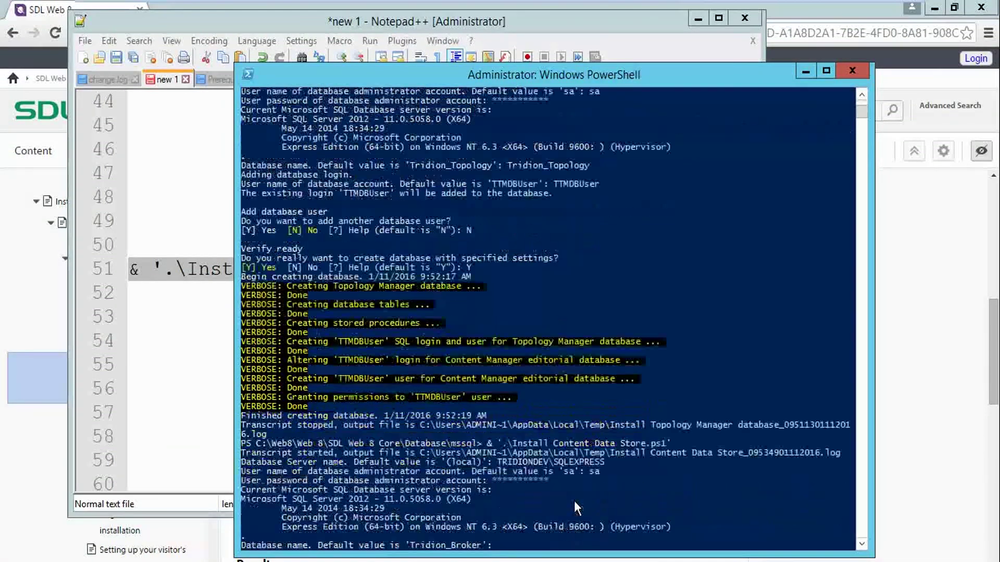
# Name the database Tridion_Broker with TridionBrokerUser as its account, and confirm with Y
pyautogui.write('Tr')
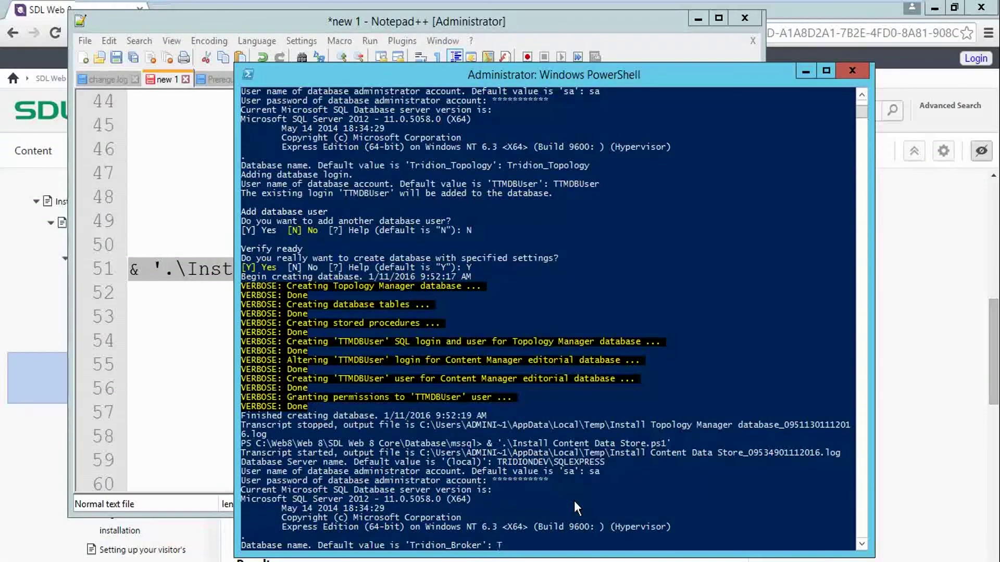
pyautogui.write('idion_Broker')
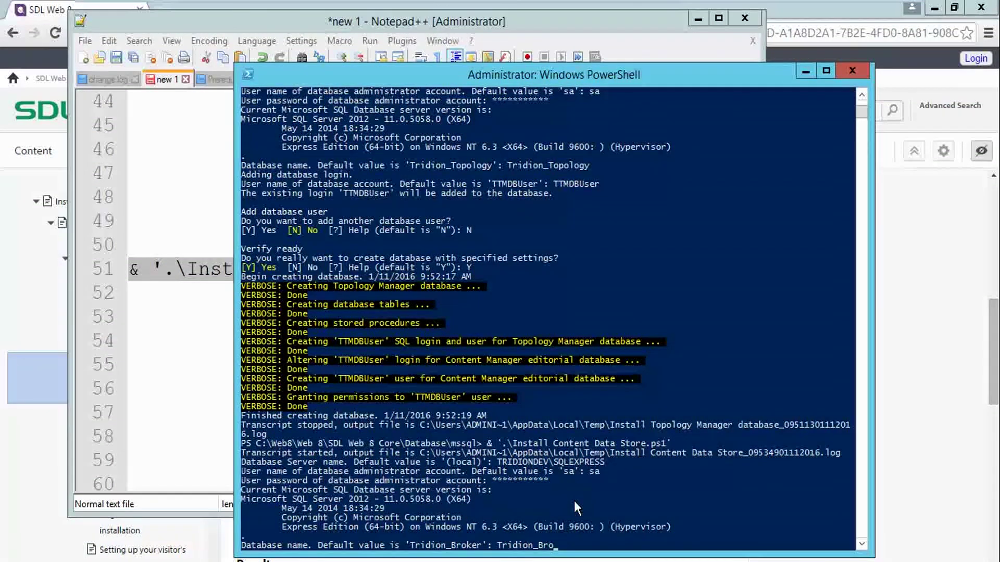
pyautogui.press('Return')
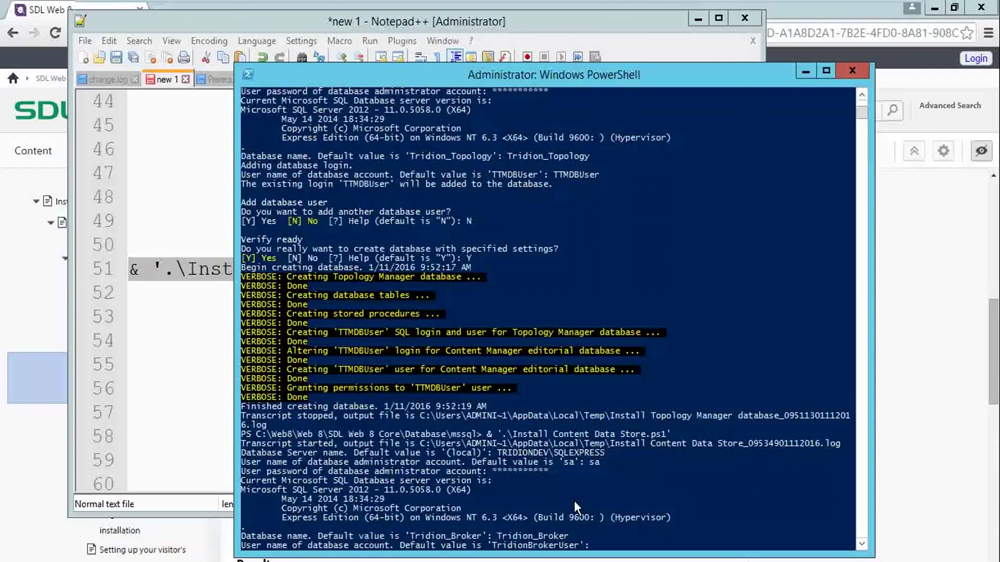
pyautogui.write('TridionBrokerUser')
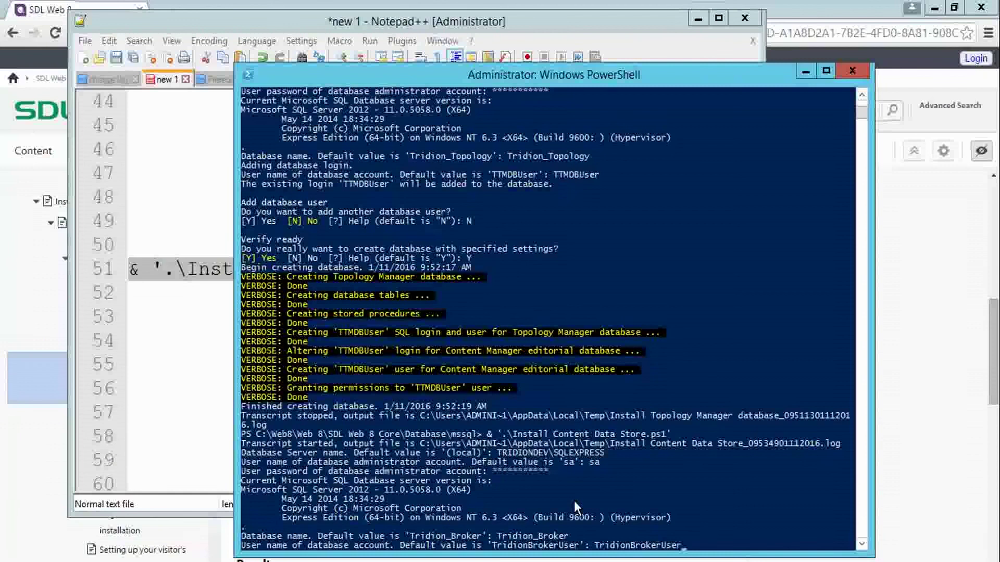
pyautogui.press('Return')
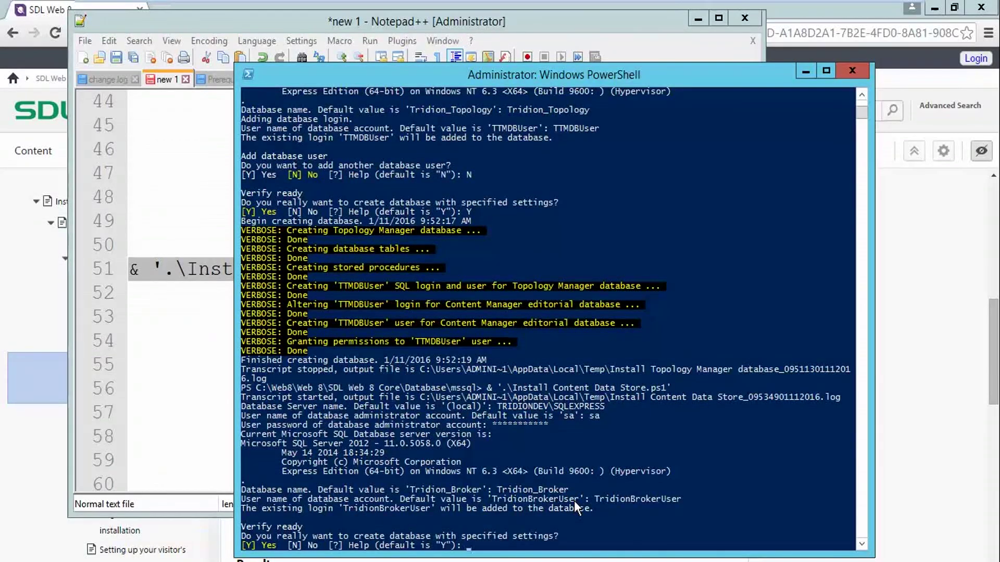
pyautogui.write('Y')
pyautogui.press('Return')
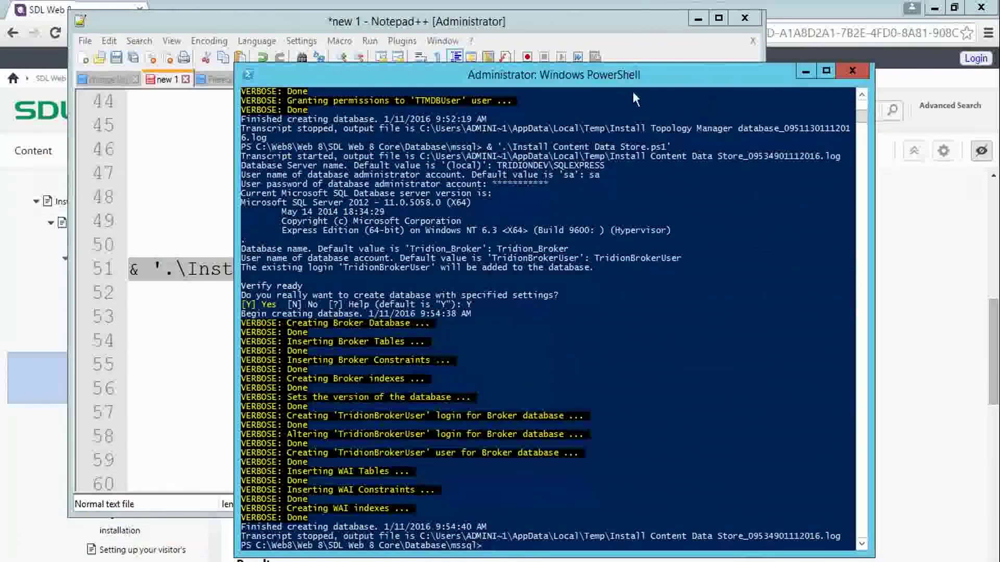
# Refresh Management Studio's Databases list and confirm Tridion_Broker now appears beside Tridion_cm and Tridion_Topology
pyautogui.click(698, 19)
pyautogui.click(806, 71)
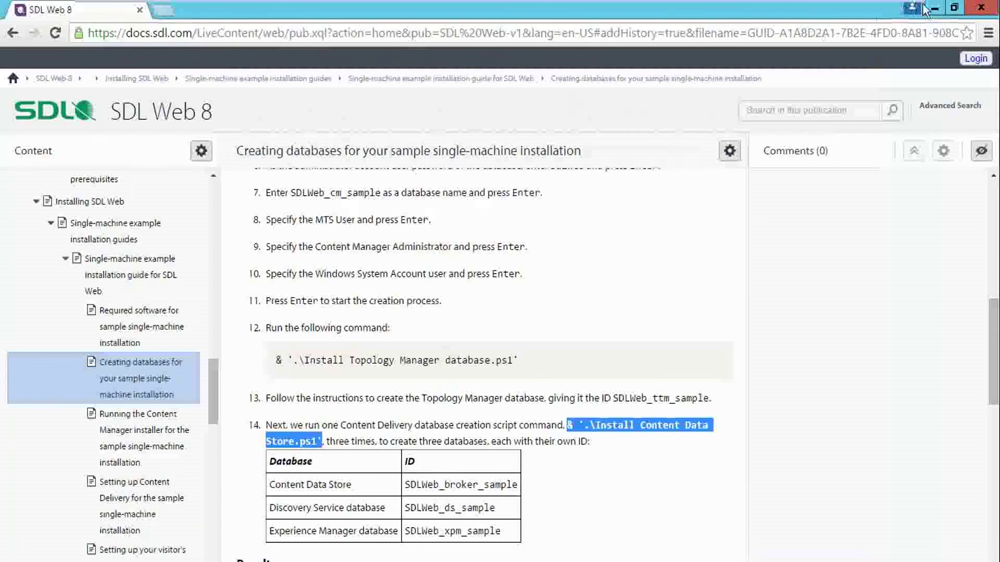
pyautogui.click(935, 8)
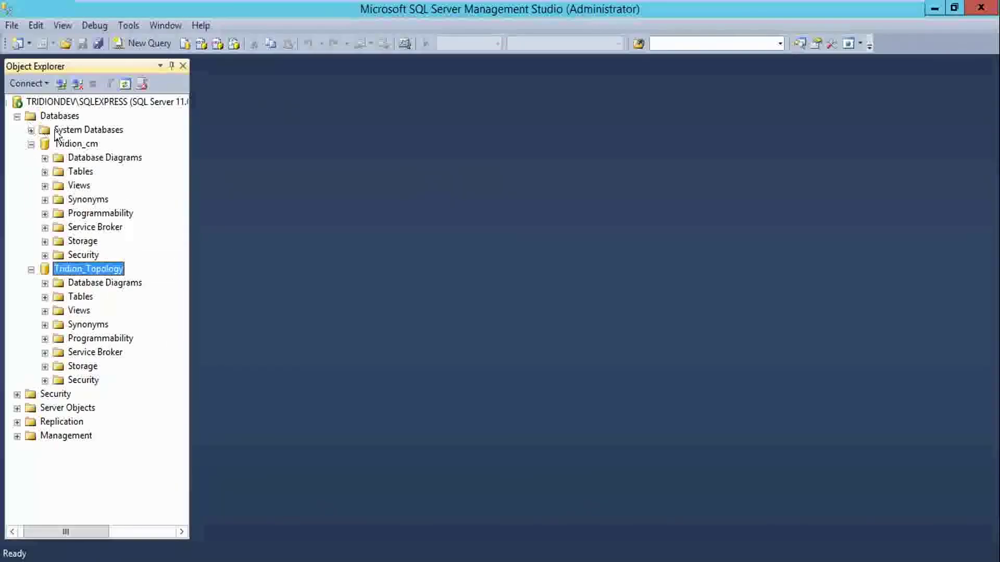
pyautogui.click(77, 143)
pyautogui.rightClick(73, 141)
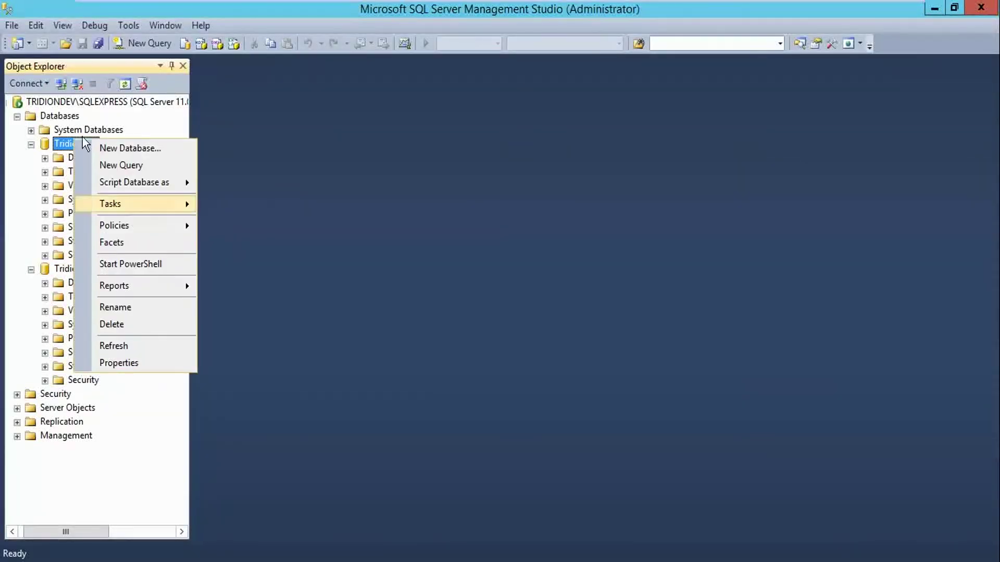
pyautogui.rightClick(66, 115)
pyautogui.click(106, 283)
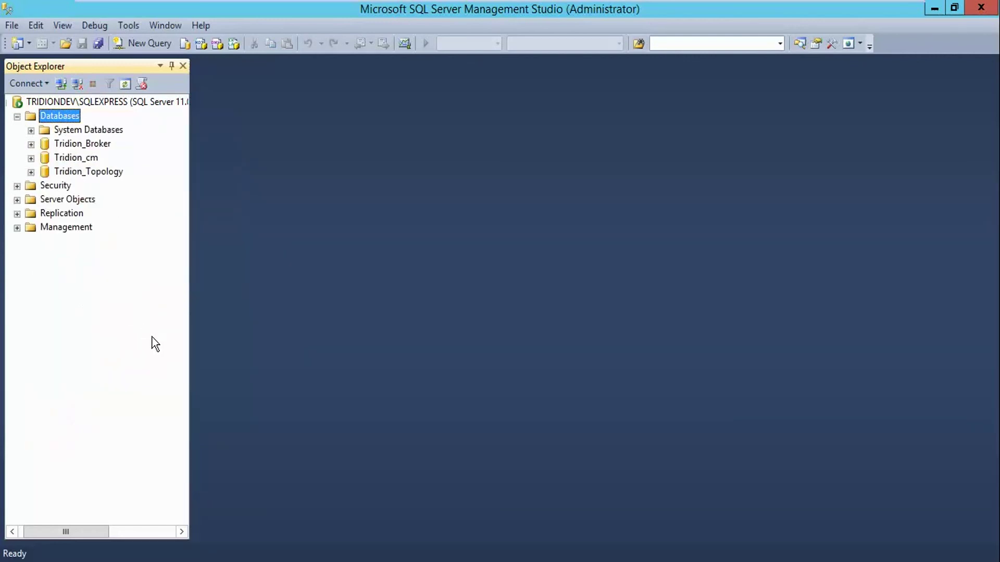
pyautogui.click(72, 174)
pyautogui.click(77, 159)
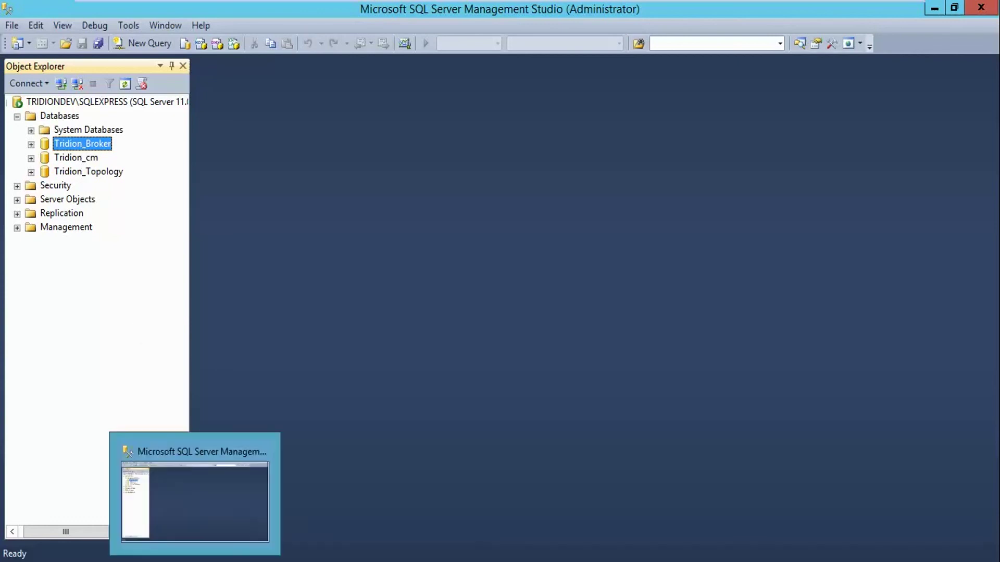
pyautogui.moveTo(149, 561)
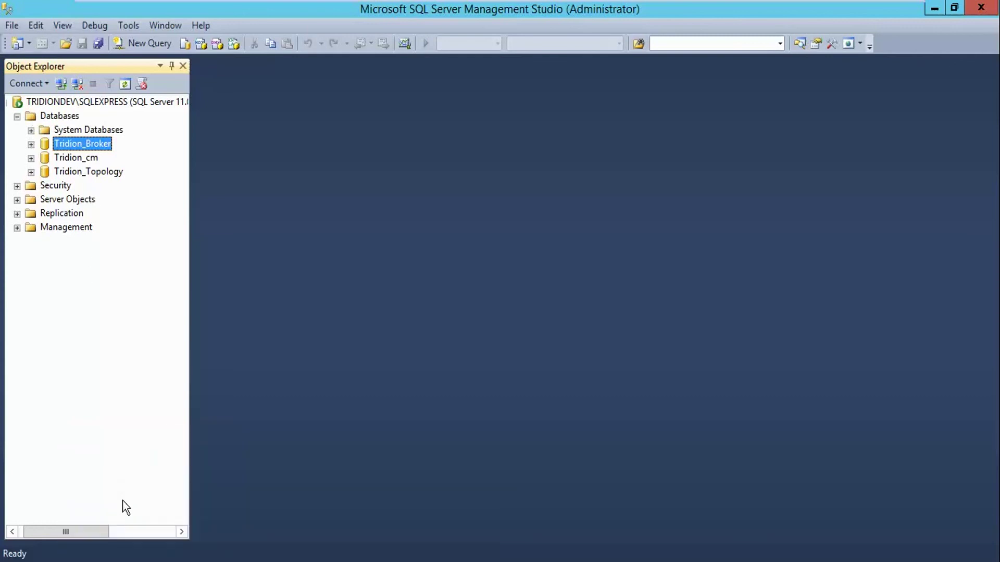
pyautogui.click(932, 12)
# Review the Content Manager, Topology Manager and Content Data Store details in WordPad, then return to the mssql folder
pyautogui.moveTo(276, 163); pyautogui.dragTo(556, 302)
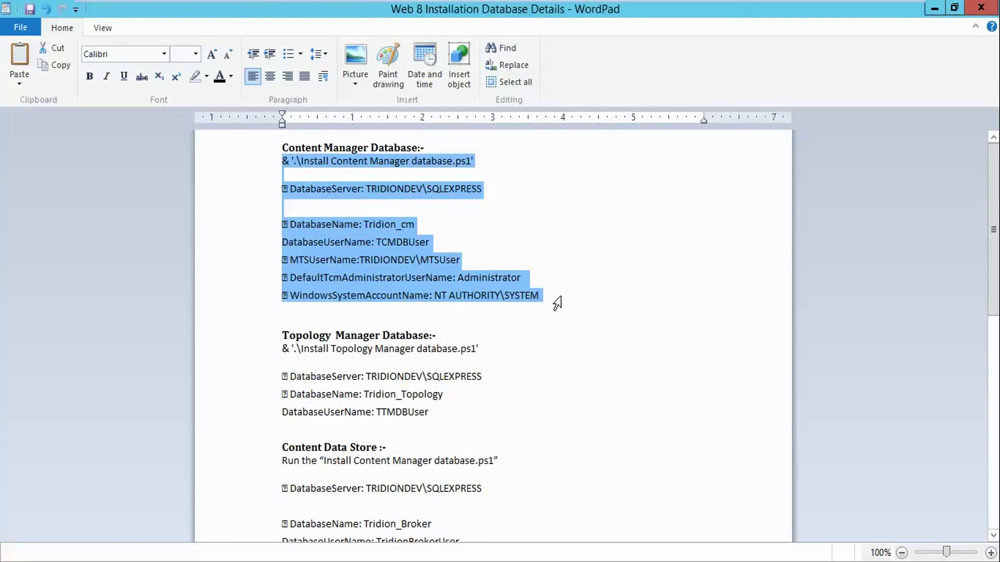
pyautogui.moveTo(276, 336); pyautogui.dragTo(396, 420)
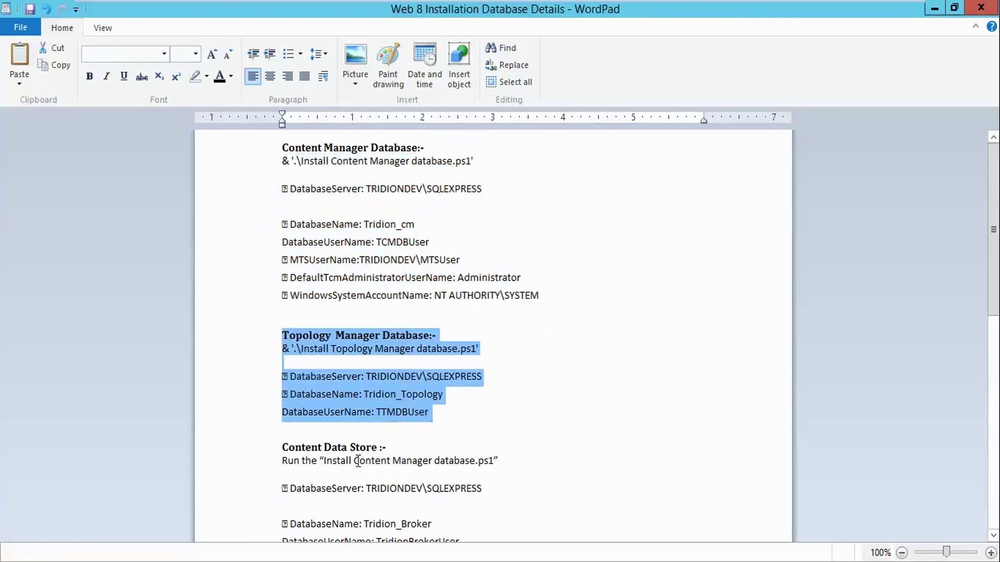
pyautogui.scroll(-1, 360, 462)
pyautogui.click(287, 411)
pyautogui.moveTo(288, 411); pyautogui.dragTo(458, 508)
pyautogui.scroll(1, 444, 424)
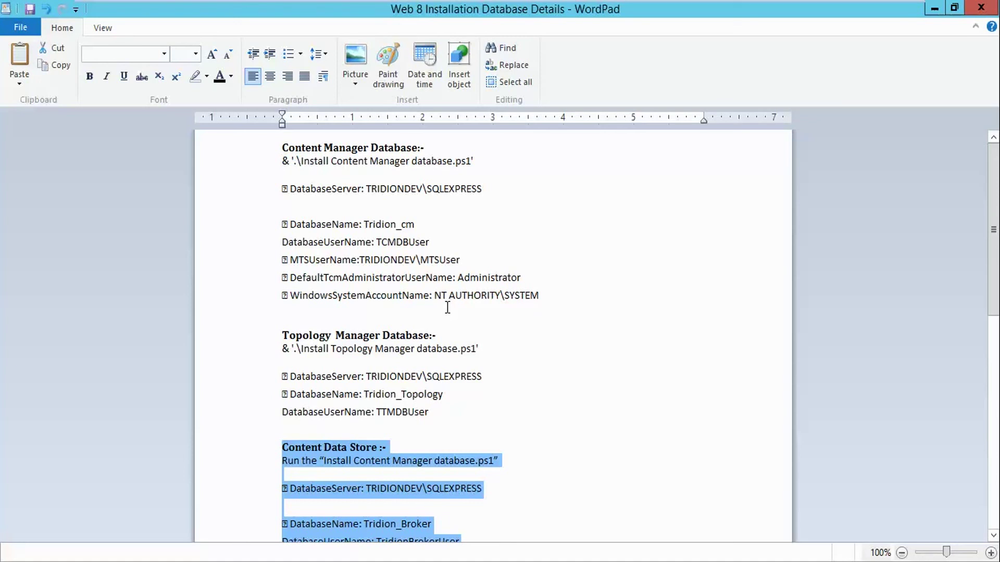
pyautogui.click(189, 558)
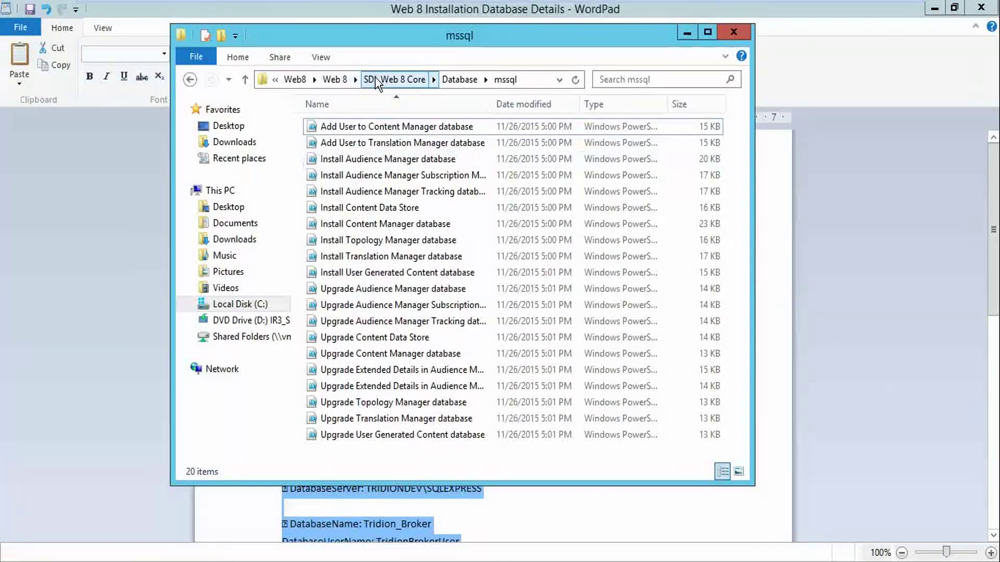
# Launch the SDLWeb8CM installer from SDL Web 8 Core\Content Manager and show the desktop
pyautogui.click(394, 79)
pyautogui.doubleClick(351, 162)
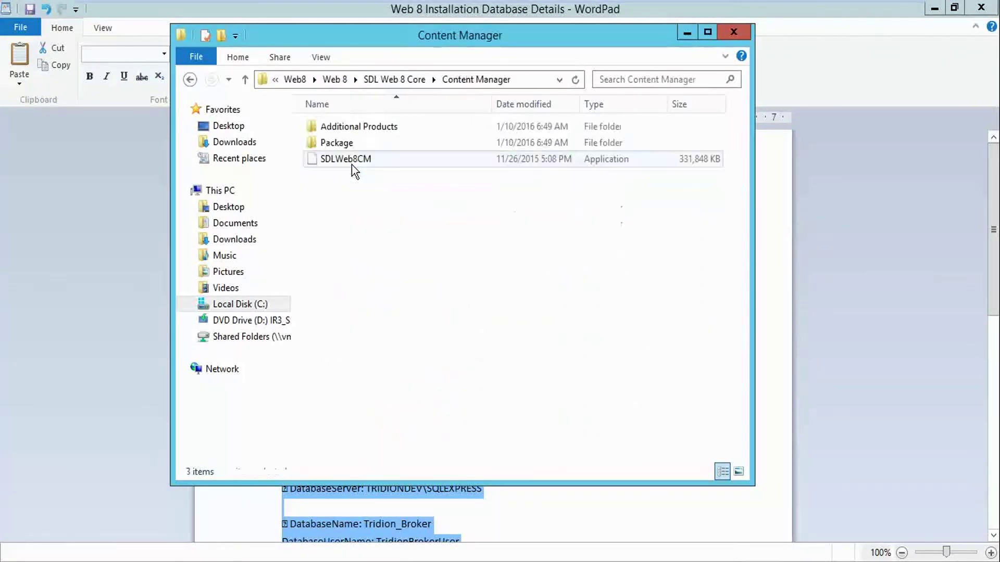
pyautogui.doubleClick(350, 163)
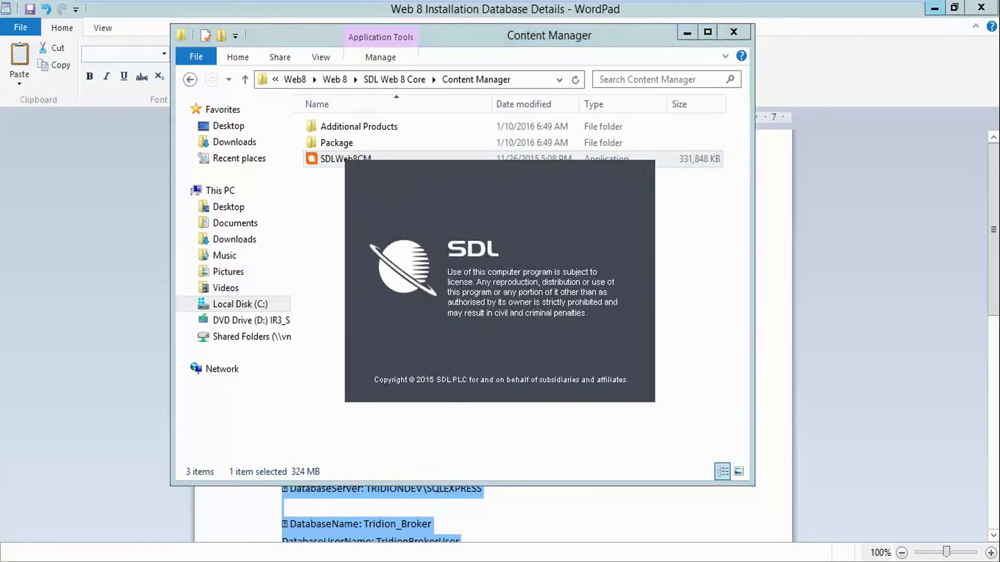
pyautogui.moveTo(999, 0)
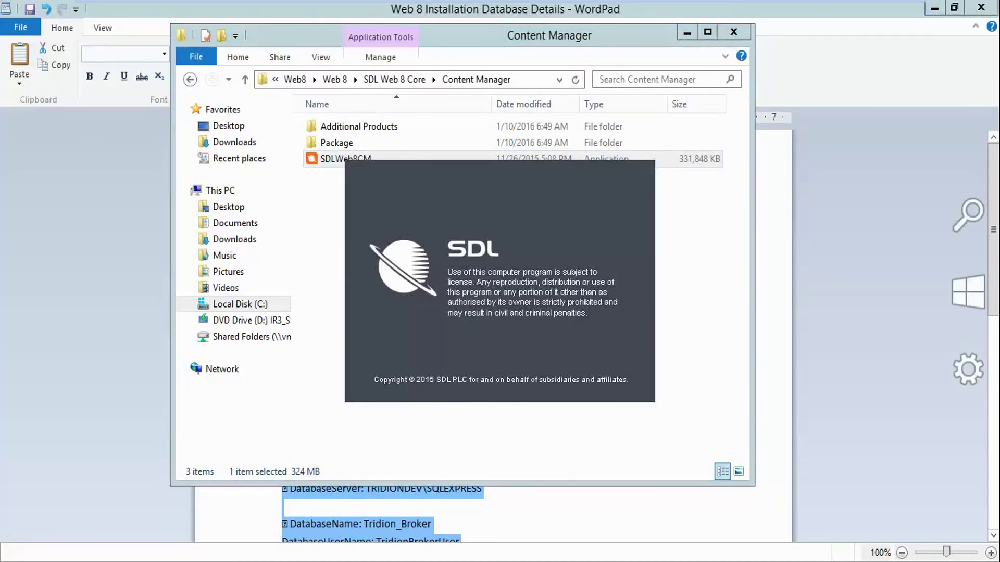
pyautogui.press('super+d')
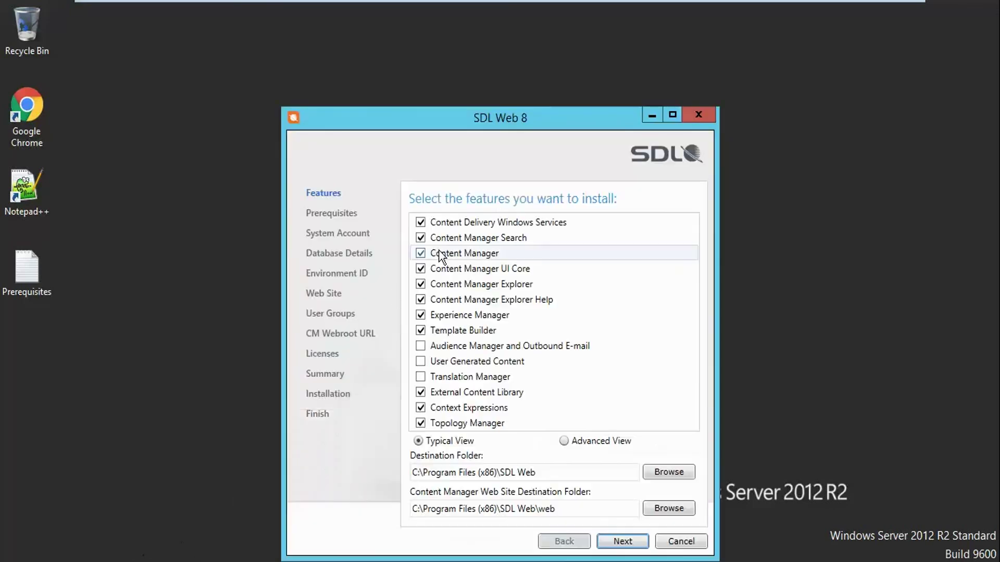
# Leave Audience Manager, User Generated Content and Translation Manager unchecked, then review the Advanced View feature tree
pyautogui.moveTo(505, 121); pyautogui.dragTo(499, 67)
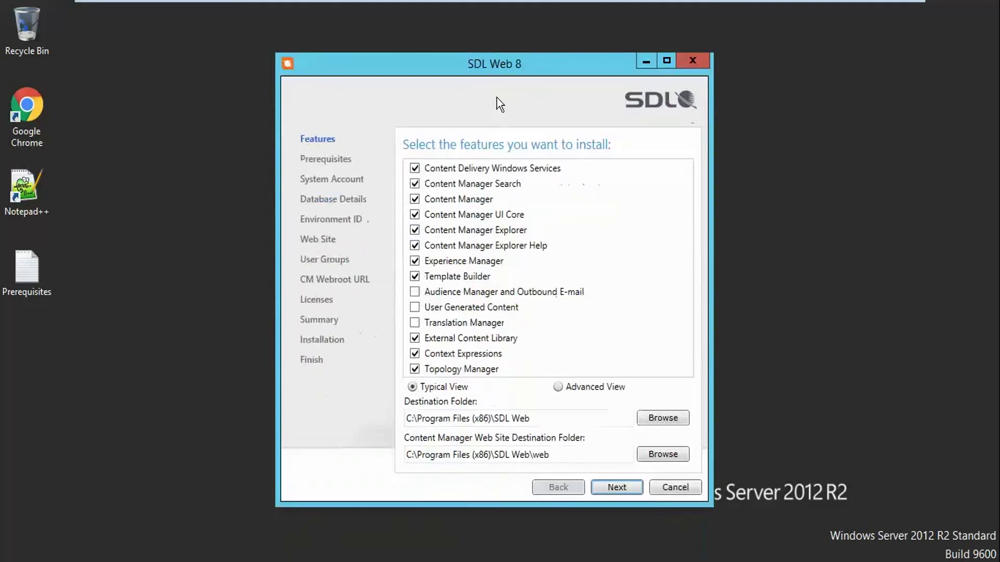
pyautogui.click(415, 295)
pyautogui.click(415, 307)
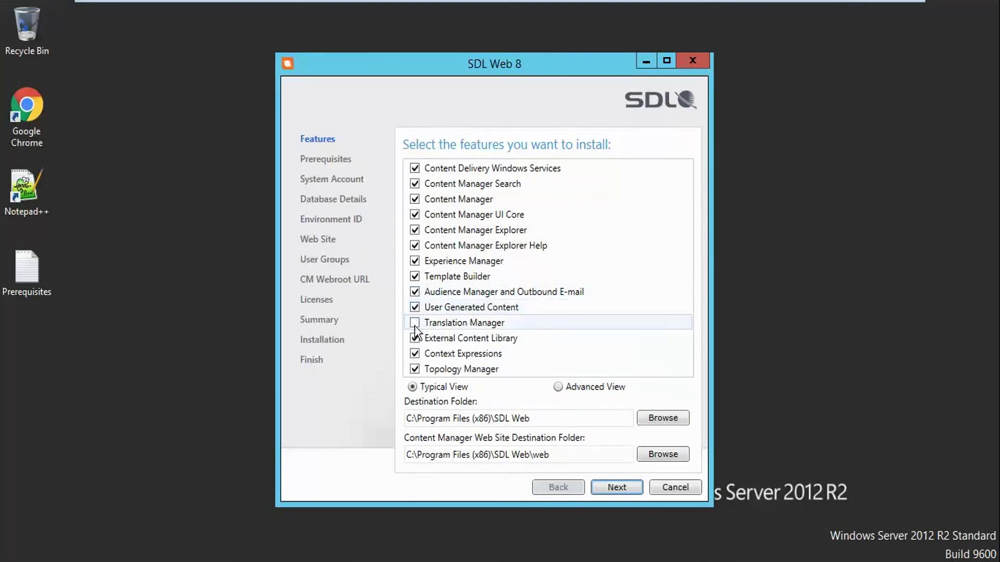
pyautogui.click(415, 324)
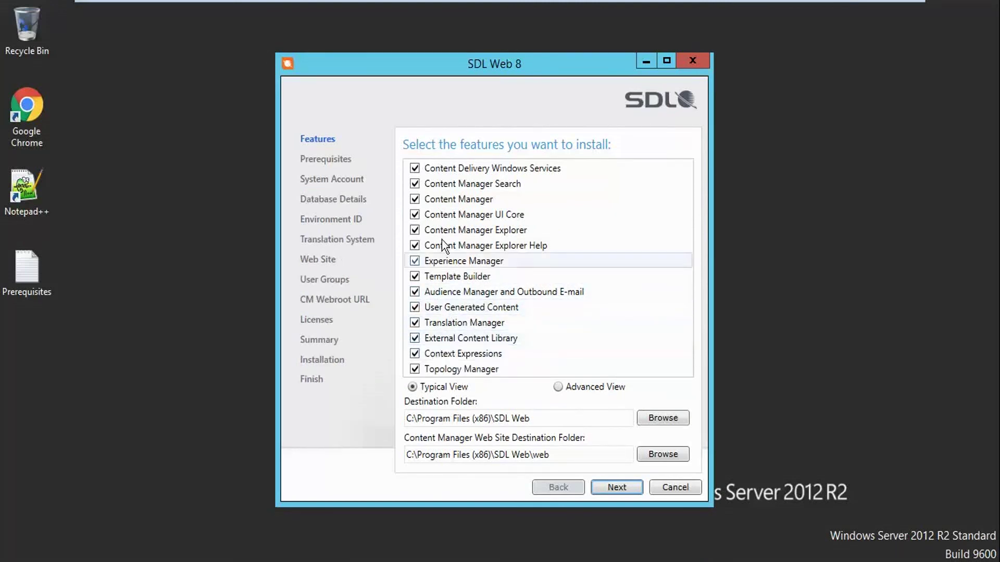
pyautogui.click(414, 307)
pyautogui.click(414, 292)
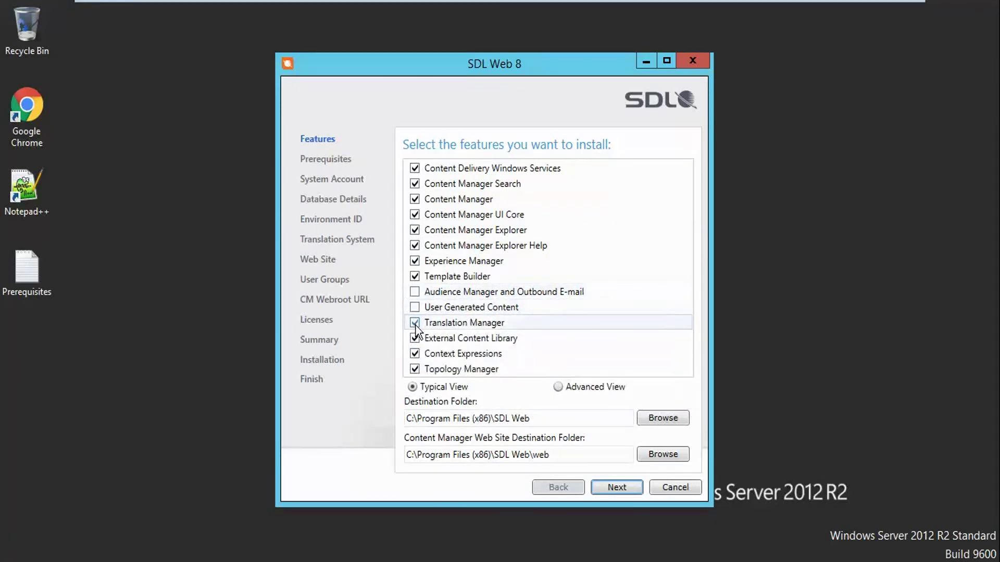
pyautogui.click(415, 324)
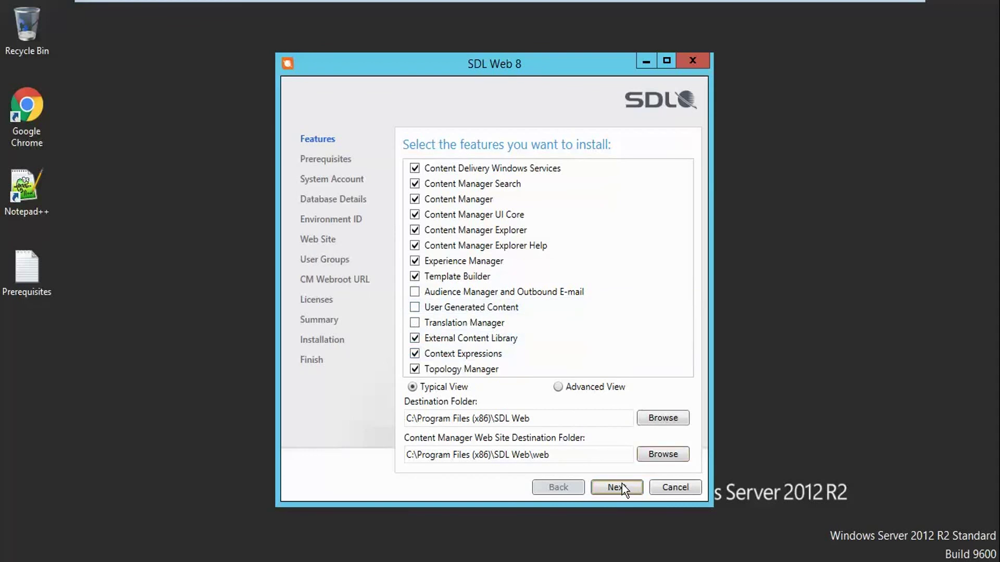
pyautogui.click(593, 392)
pyautogui.moveTo(688, 237); pyautogui.dragTo(692, 292)
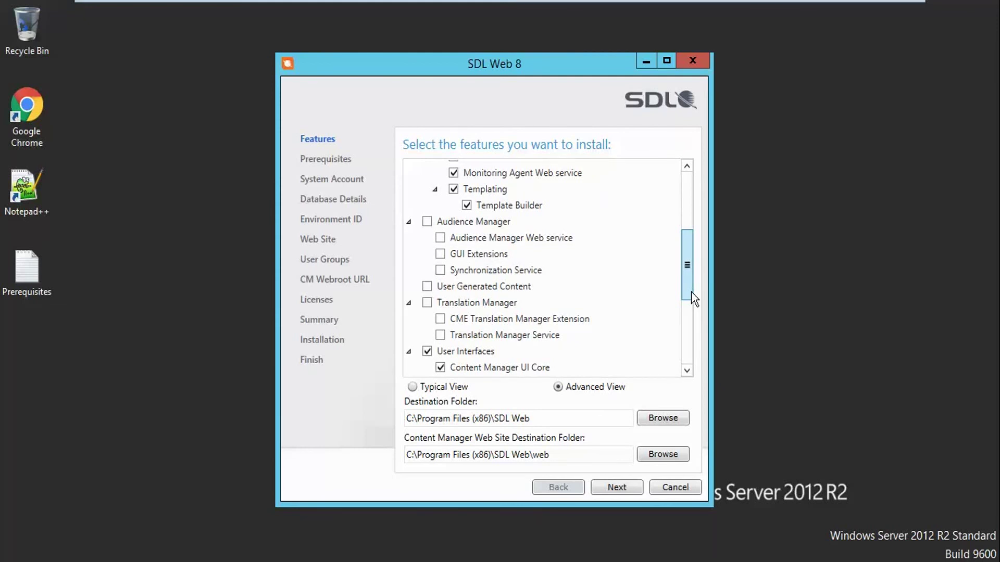
pyautogui.moveTo(692, 292); pyautogui.dragTo(696, 371)
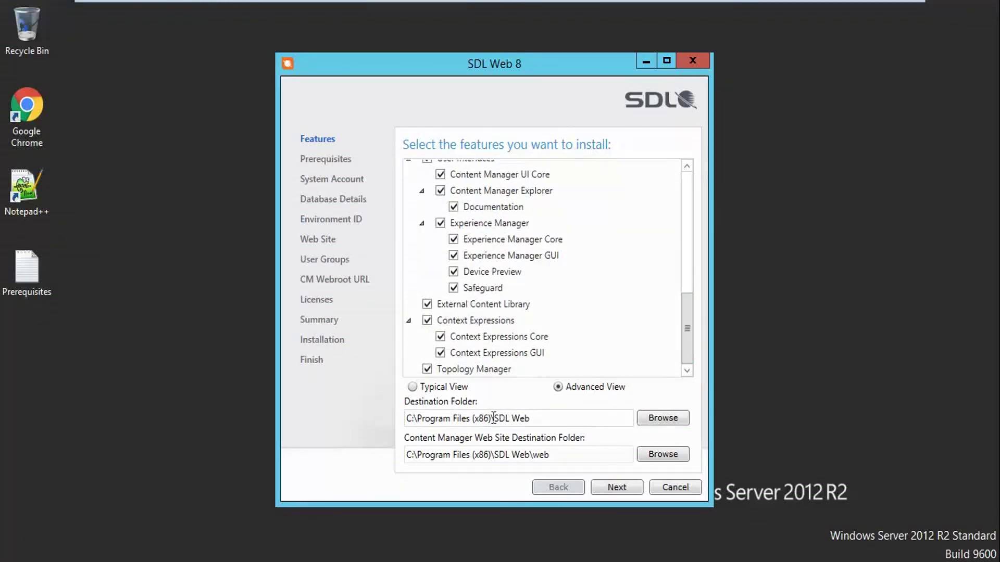
# Change the installer's destination folder to C:\Tridion\SDL Web and copy that path
pyautogui.tripleClick(492, 418)
pyautogui.click(490, 419)
pyautogui.press('BackSpace')
pyautogui.press('BackSpace')
pyautogui.press('BackSpace')
pyautogui.press('BackSpace')
pyautogui.press('BackSpace')
pyautogui.press('BackSpace')
pyautogui.press('BackSpace')
pyautogui.press('BackSpace')
pyautogui.press('BackSpace')
pyautogui.press('BackSpace')
pyautogui.press('BackSpace')
pyautogui.press('BackSpace')
pyautogui.press('BackSpace')
pyautogui.press('BackSpace')
pyautogui.press('BackSpace')
pyautogui.press('BackSpace')
pyautogui.press('BackSpace')
pyautogui.press('BackSpace')
pyautogui.write('T')
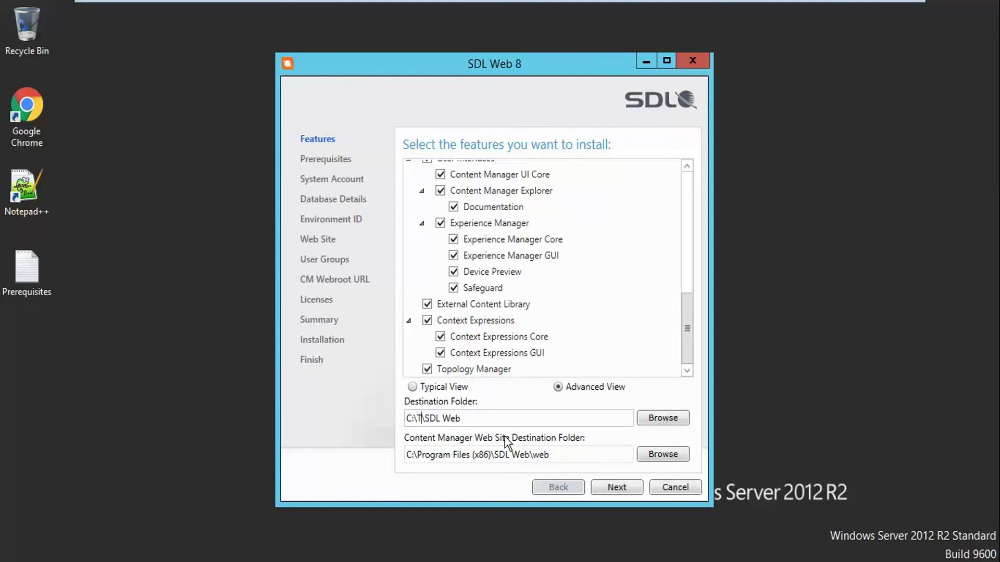
pyautogui.write('ridion')
pyautogui.moveTo(492, 419); pyautogui.dragTo(389, 422)
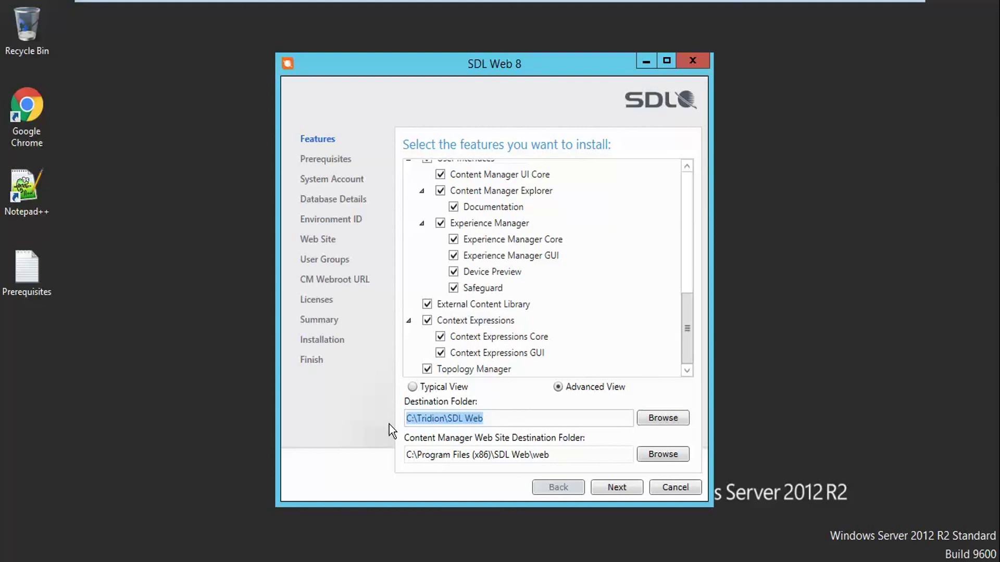
pyautogui.hotkey('ctrl', 'x')
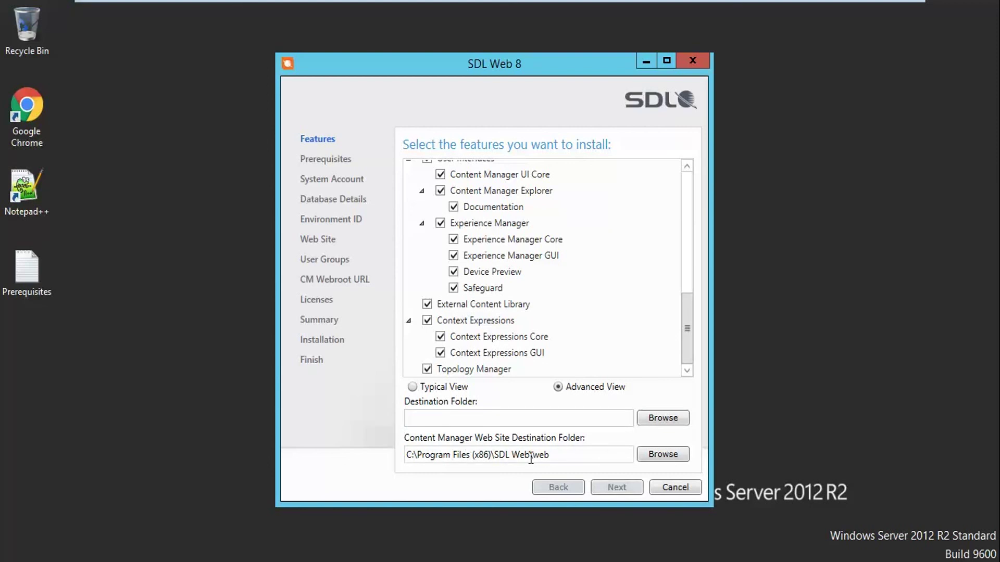
pyautogui.hotkey('ctrl', 'z')
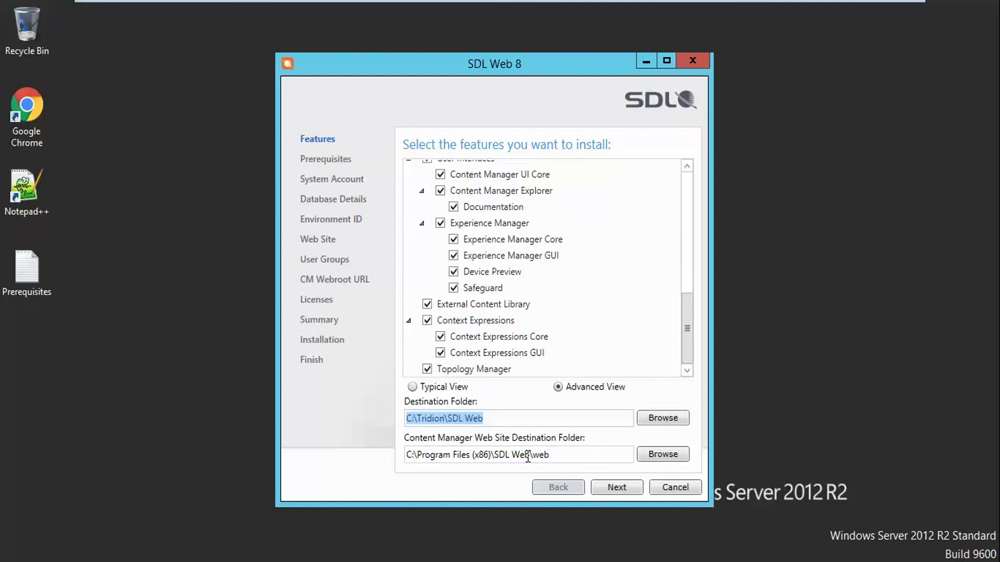
# Set the web site destination folder to C:\Tridion\SDL Web\web and continue to prerequisites
pyautogui.click(527, 456)
pyautogui.click(526, 456)
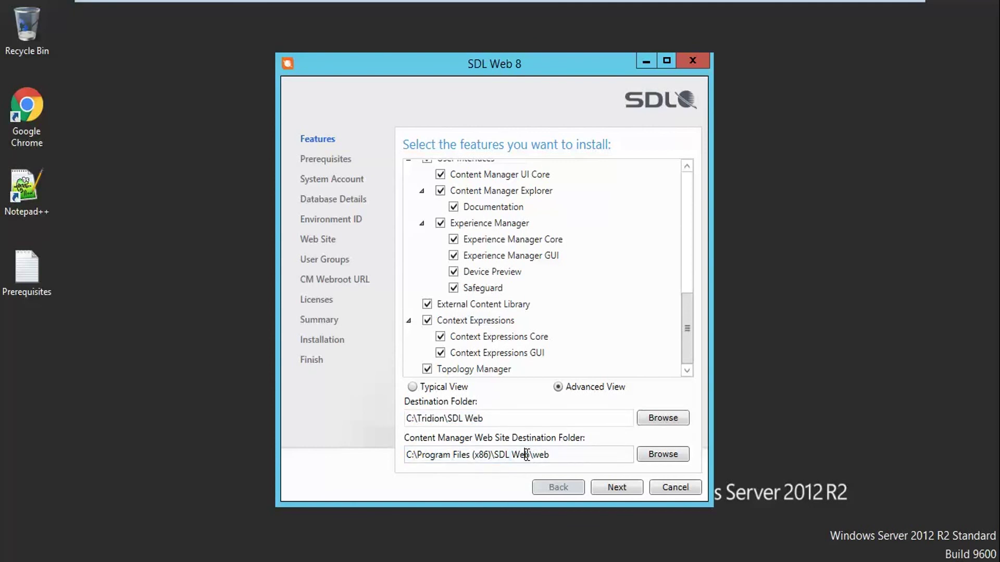
pyautogui.moveTo(527, 456); pyautogui.dragTo(405, 454)
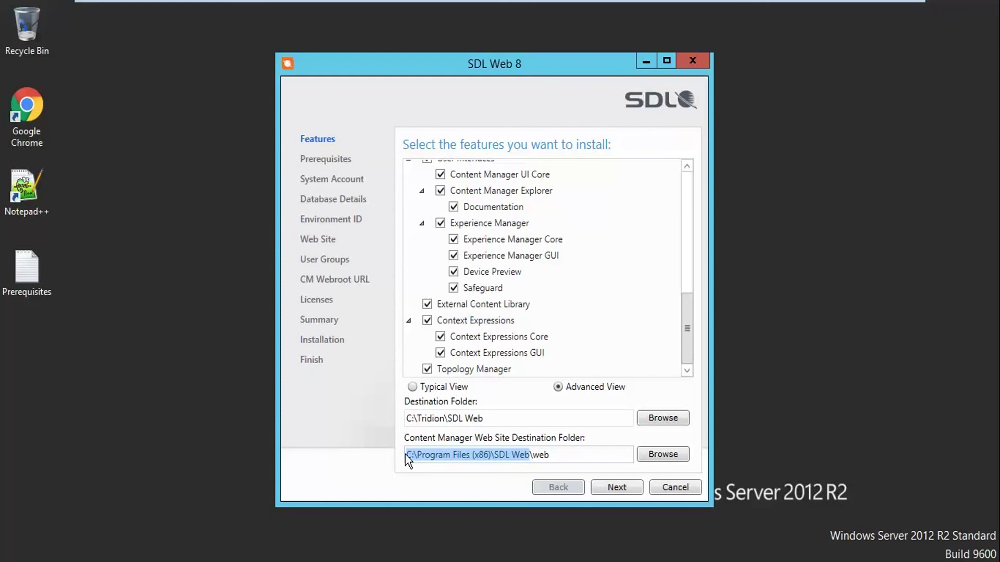
pyautogui.hotkey('ctrl', 'v')
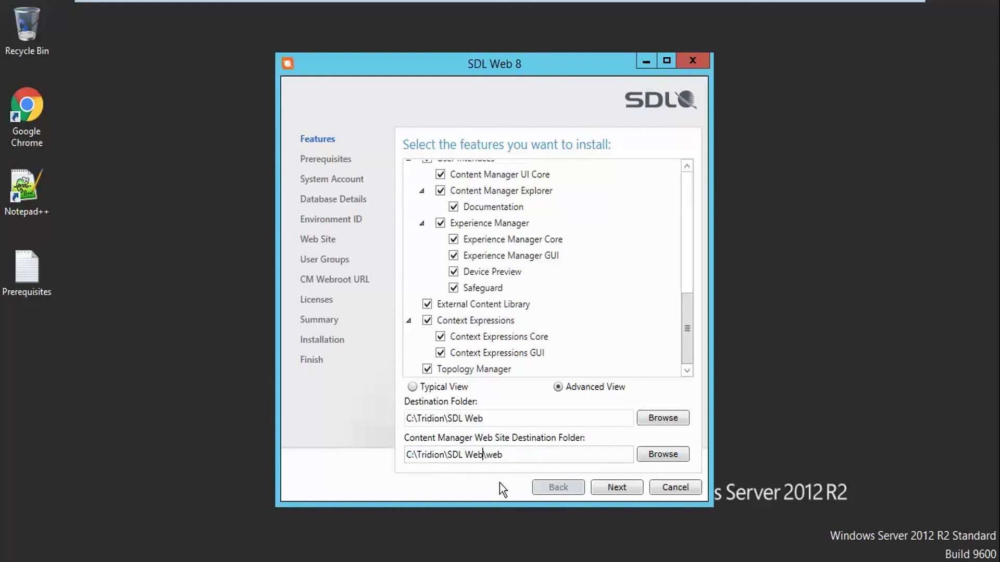
pyautogui.click(600, 489)
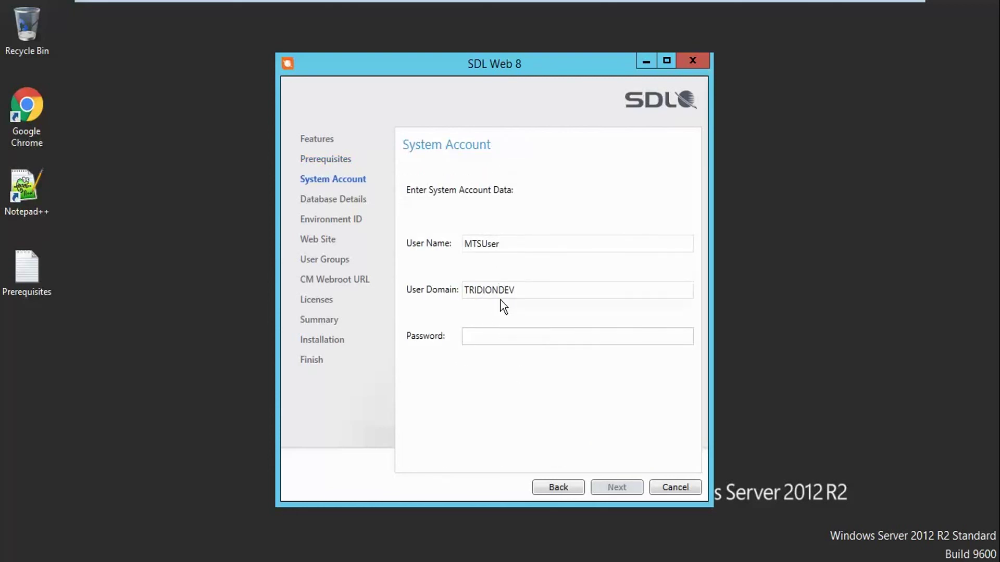
# Enter the system account password and advance to Database Details
pyautogui.write('***********')
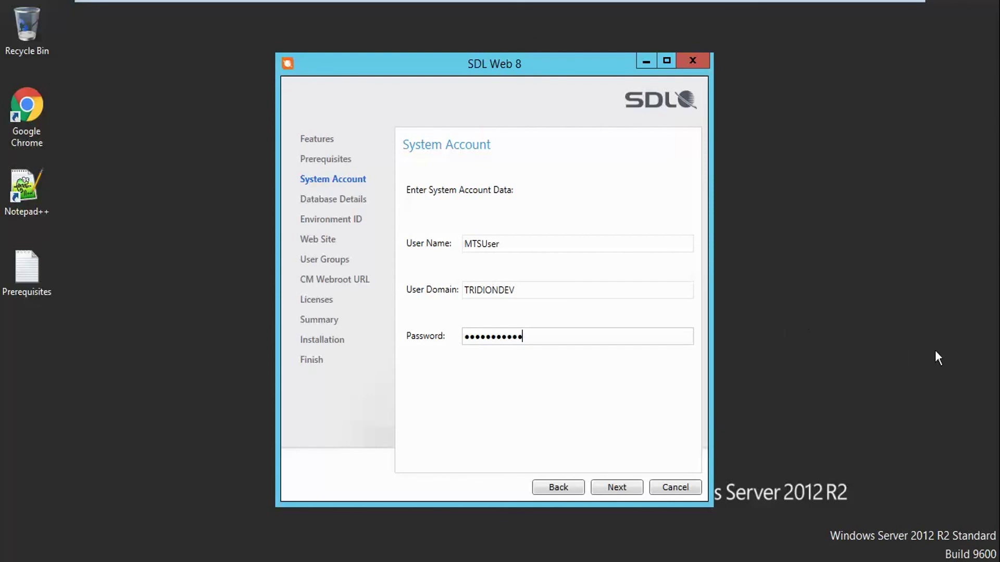
pyautogui.click(917, 332)
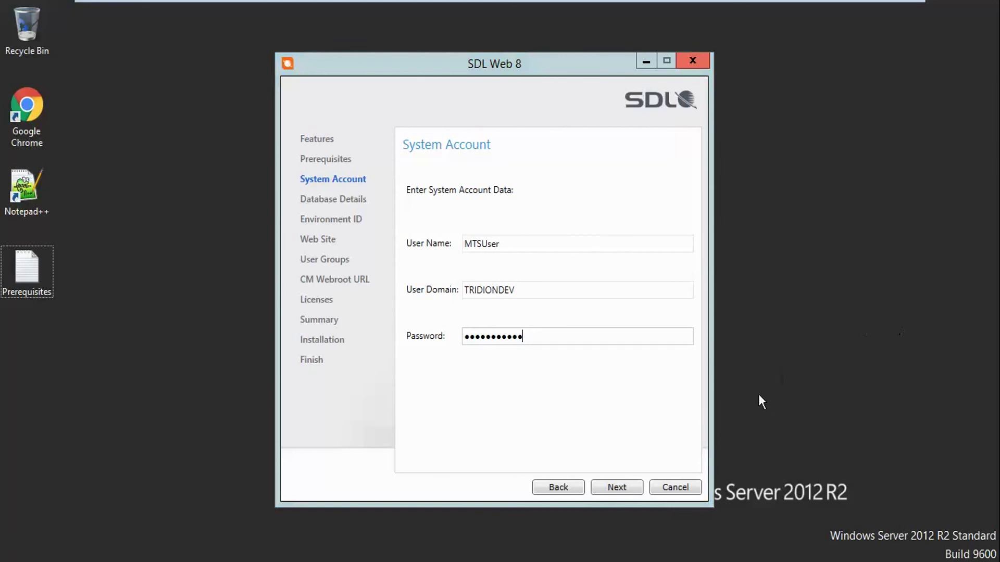
pyautogui.click(622, 486)
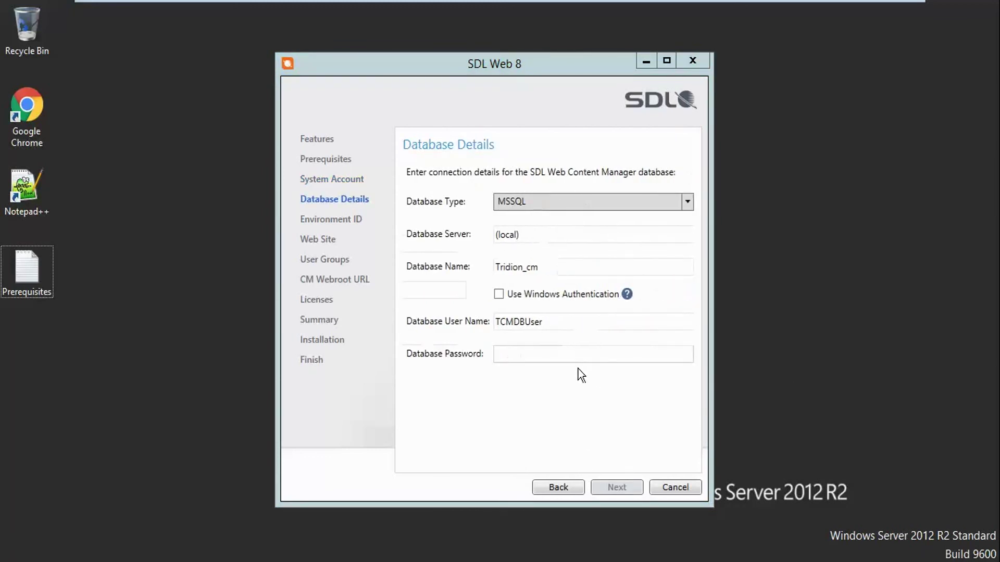
# Replace the Content Manager database server (local) with TRIDIONDEV\SQLEXPRESS copied from the WordPad notes
pyautogui.click(542, 238)
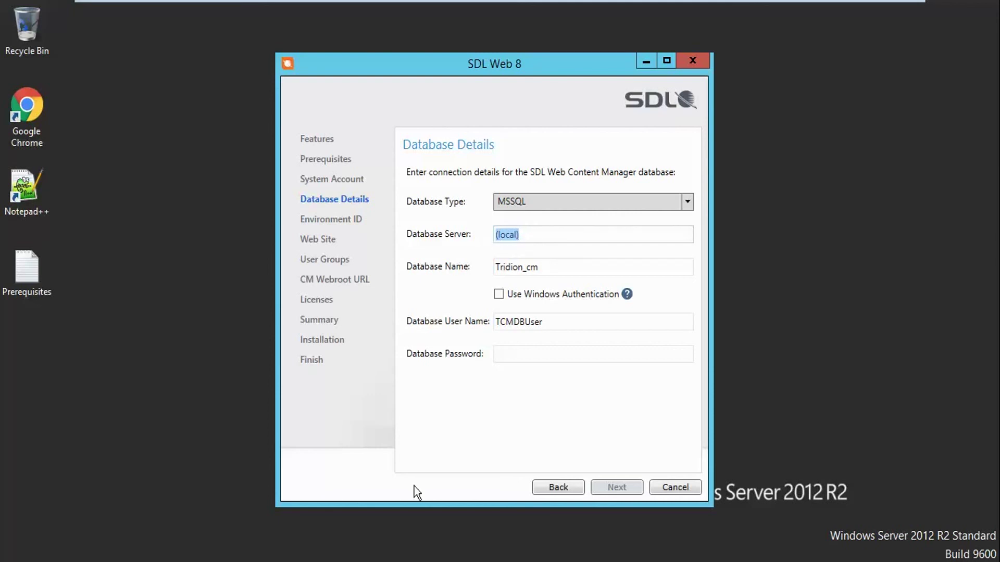
pyautogui.click(334, 557)
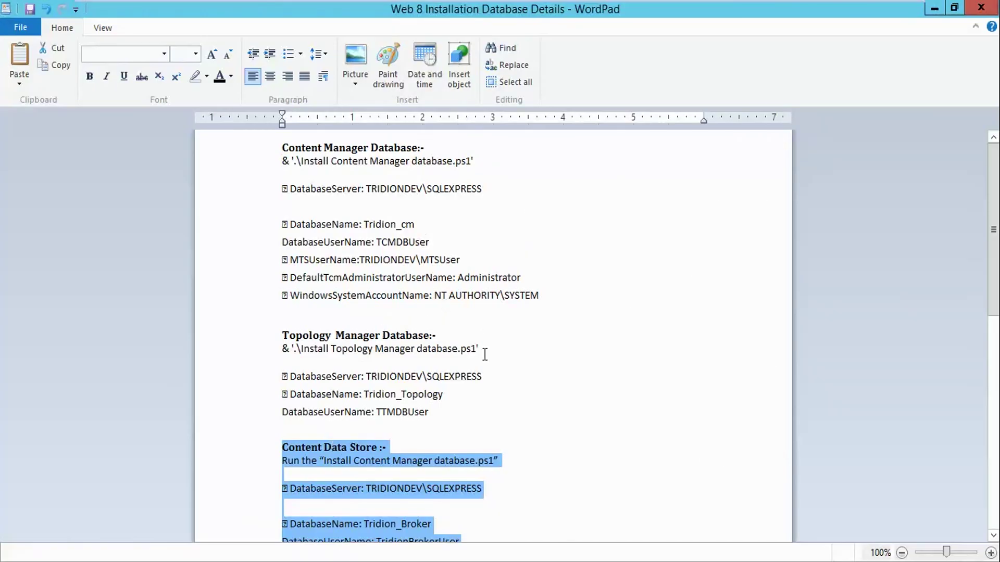
pyautogui.moveTo(487, 377); pyautogui.dragTo(371, 376)
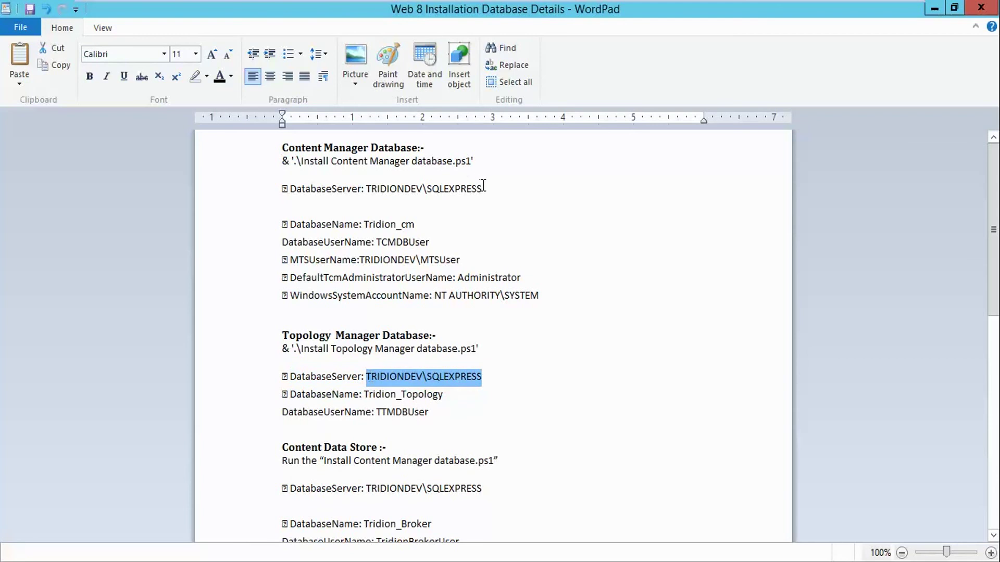
pyautogui.moveTo(482, 188); pyautogui.dragTo(393, 194)
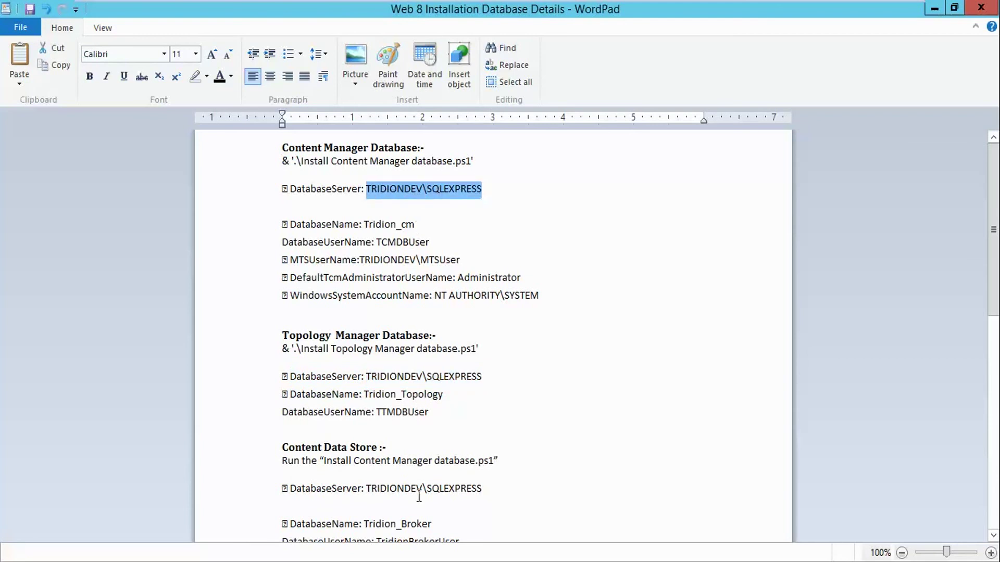
pyautogui.click(365, 558)
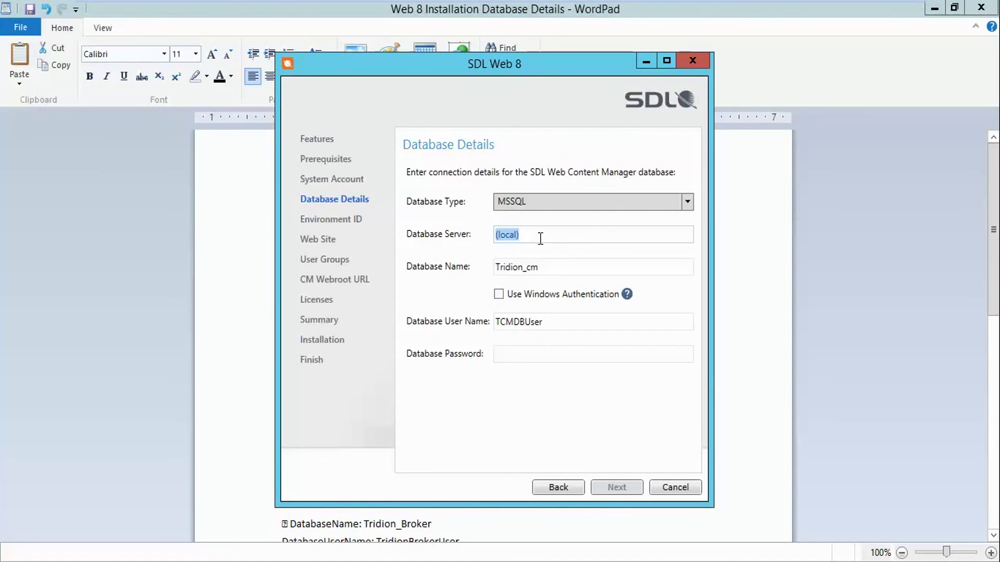
pyautogui.hotkey('ctrl', 'v')
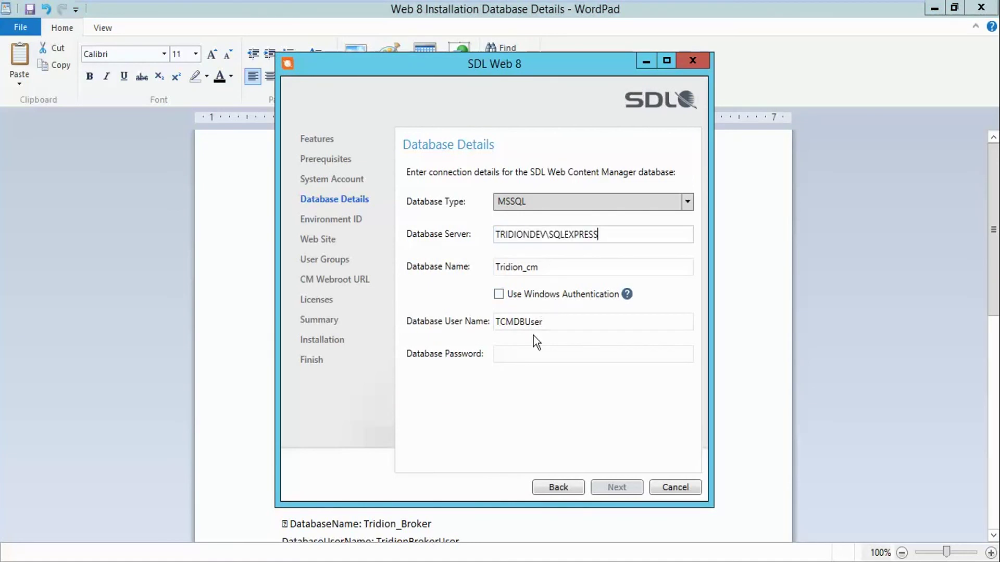
# Enter the Content Manager database password, then type the Topology Manager database password
pyautogui.click(528, 354)
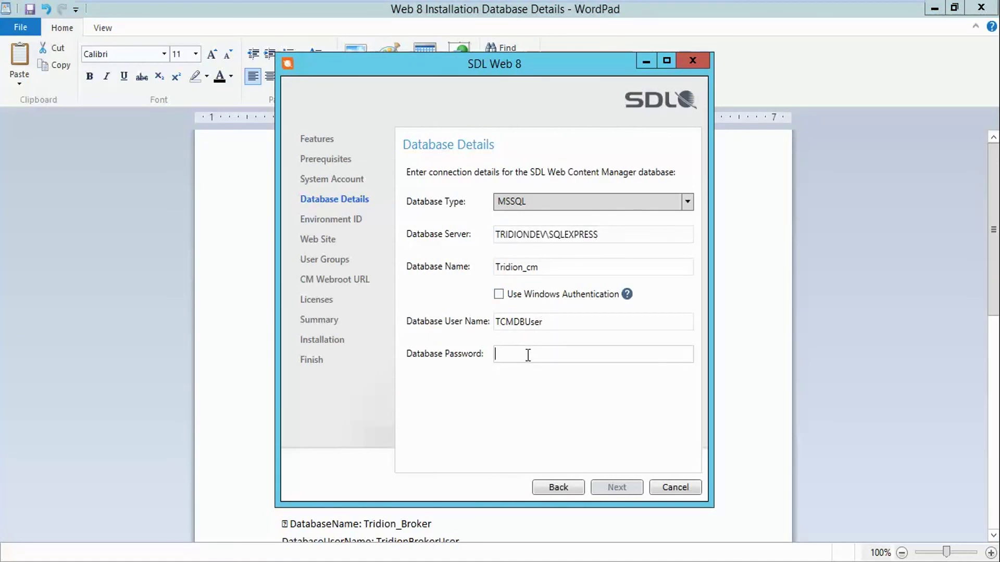
pyautogui.write('Tridion123!')
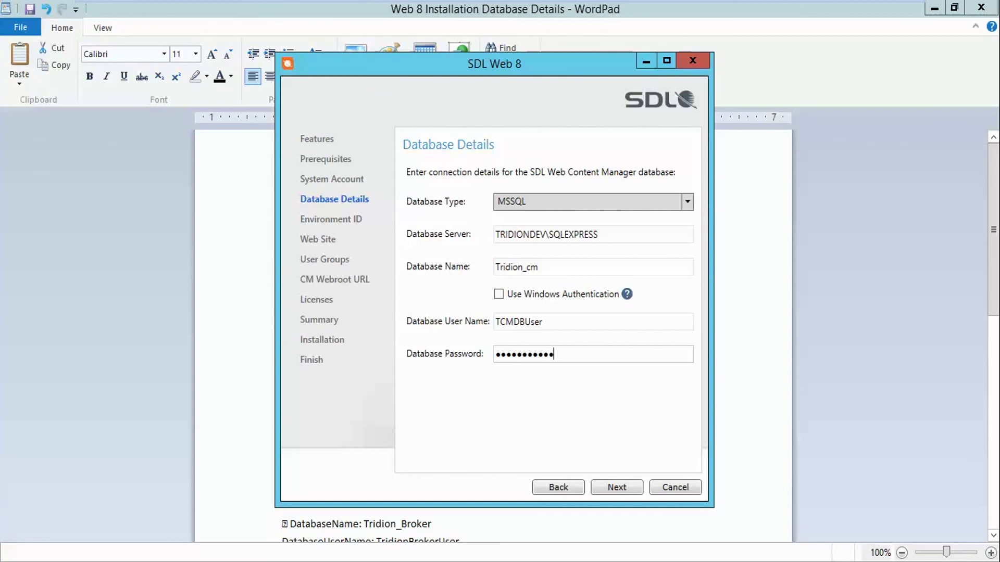
pyautogui.click(617, 490)
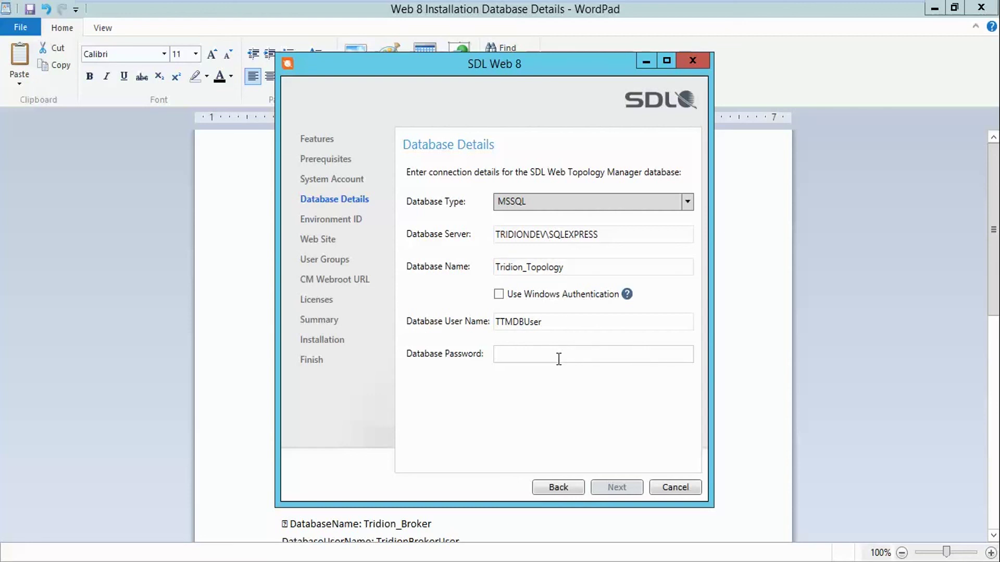
pyautogui.write('*****')
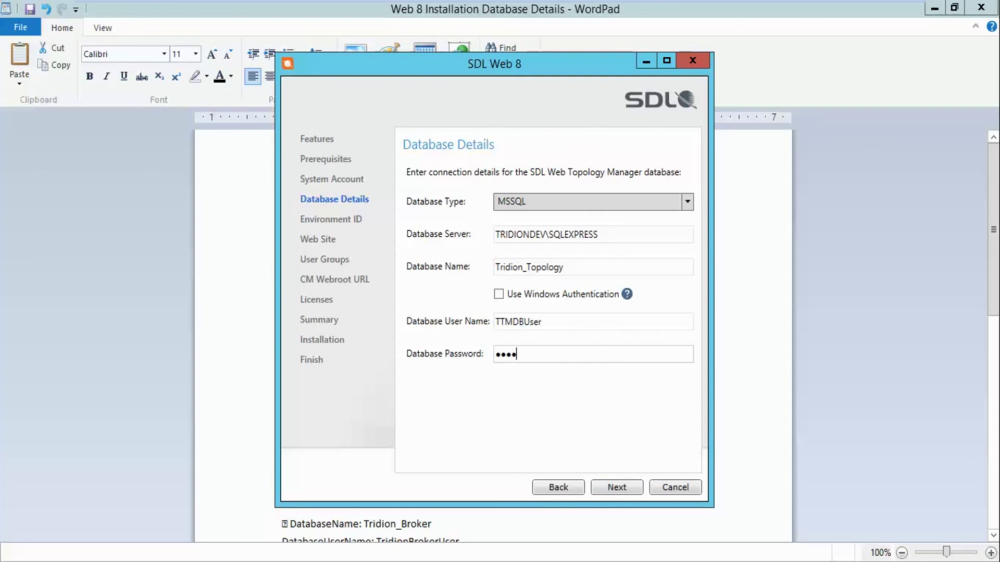
pyautogui.write('******')
# Confirm the Topology Manager database details and accept the default environment ID to reach the Web Site step
pyautogui.click(617, 486)
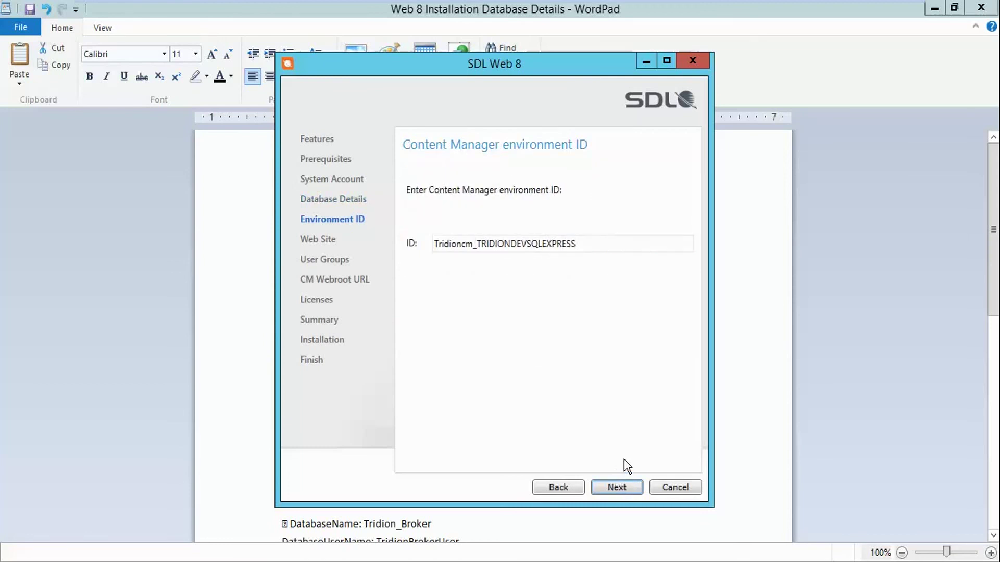
pyautogui.click(935, 8)
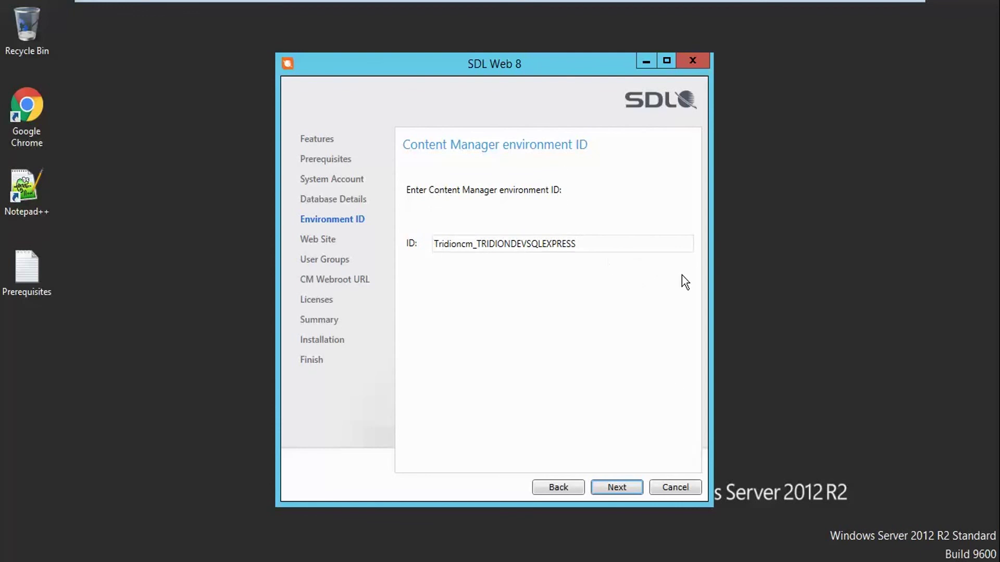
pyautogui.click(619, 487)
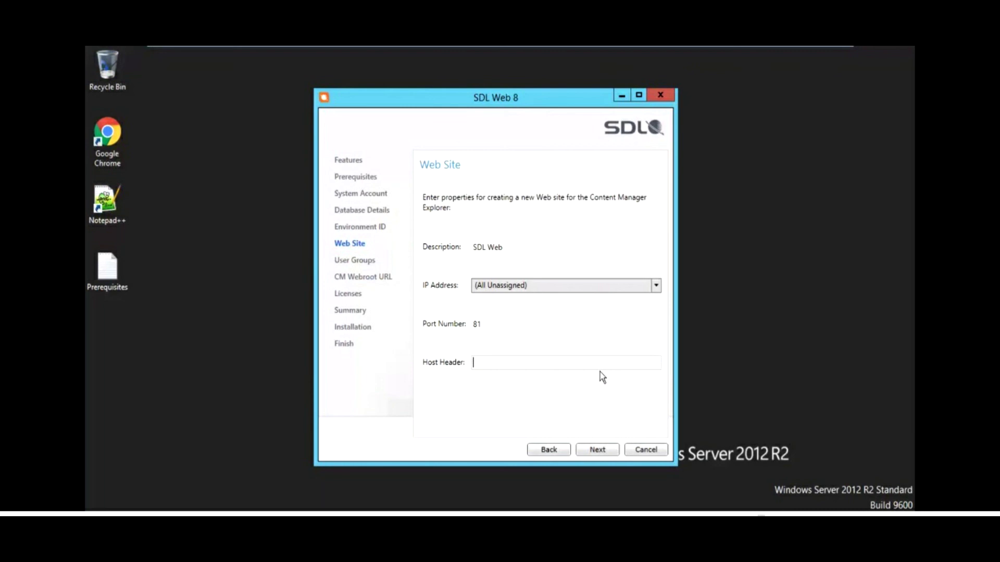
# Accept the default Content Manager and Topology Manager web sites, user groups and webroot URL
pyautogui.click(593, 449)
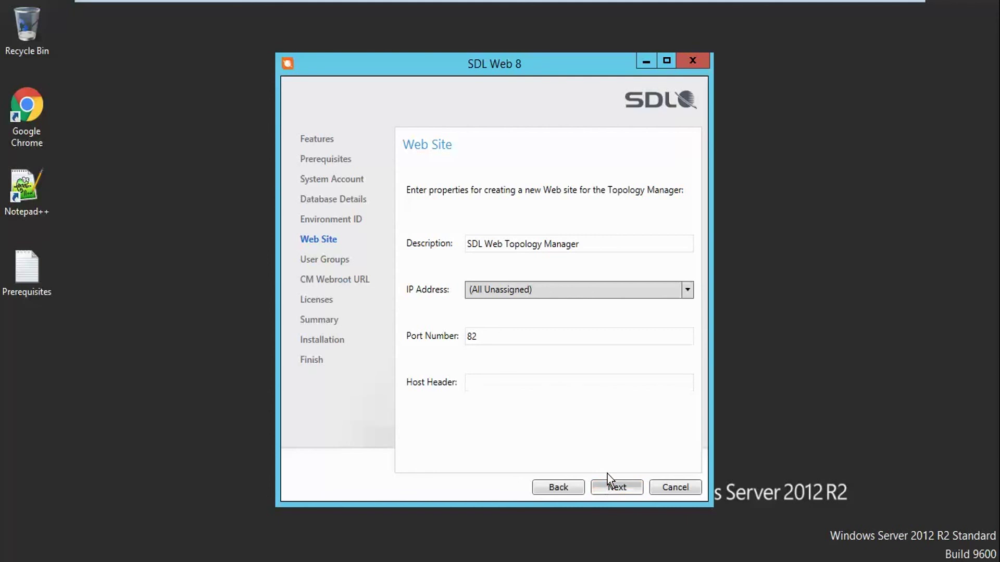
pyautogui.click(609, 486)
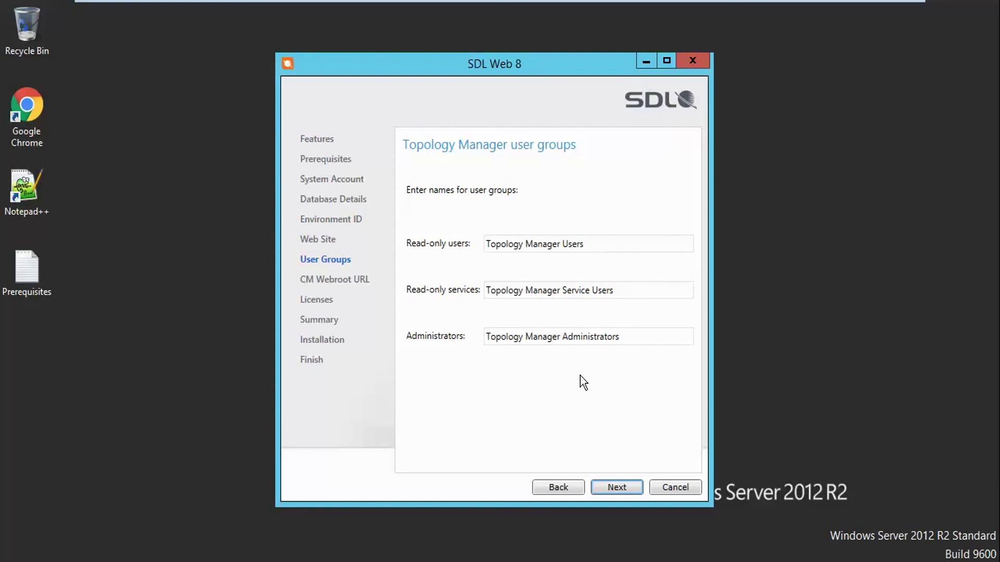
pyautogui.click(628, 488)
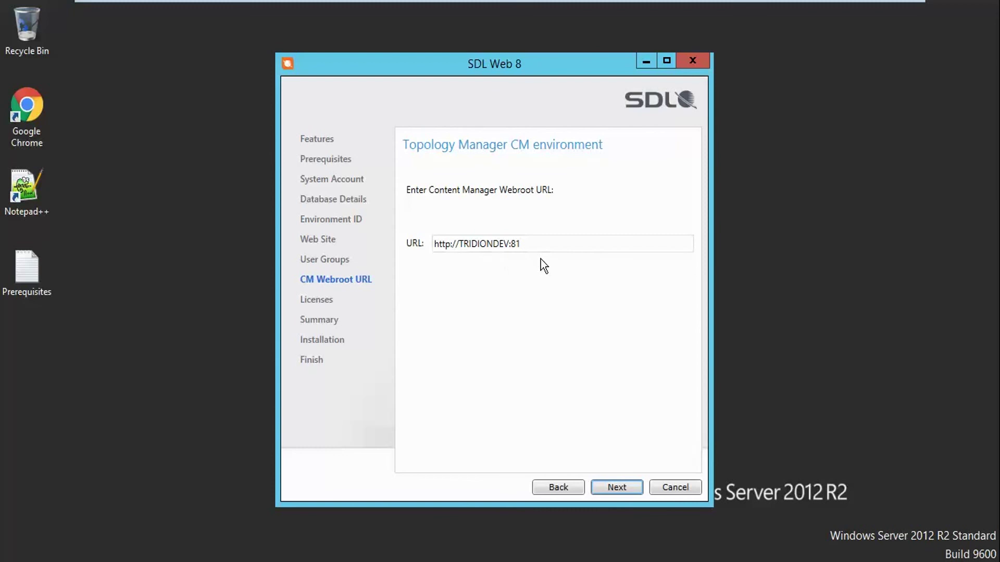
pyautogui.click(614, 488)
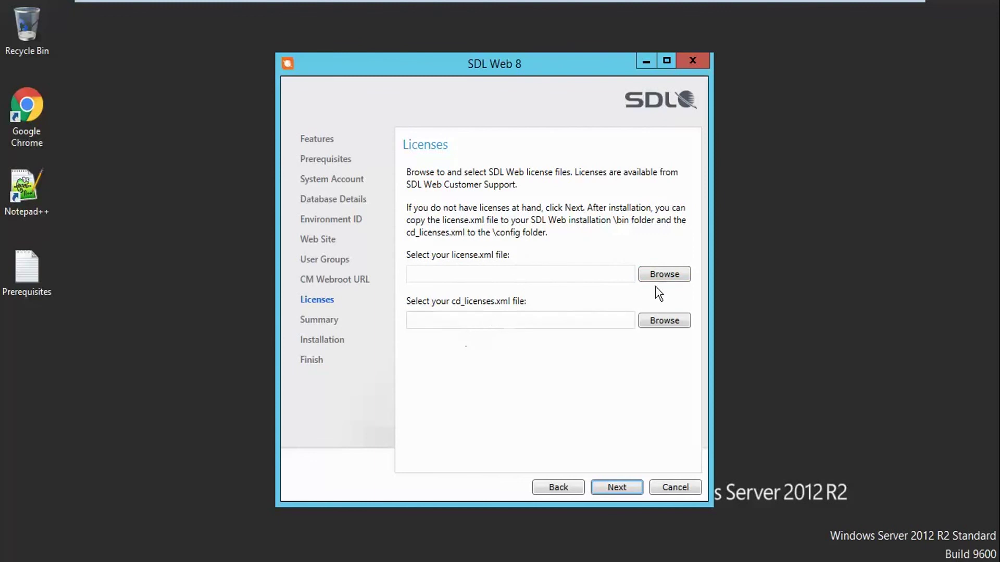
# Select license.xml and cd_licenses.xml from C:\Web 8 Developer License and continue to the Summary
pyautogui.click(664, 274)
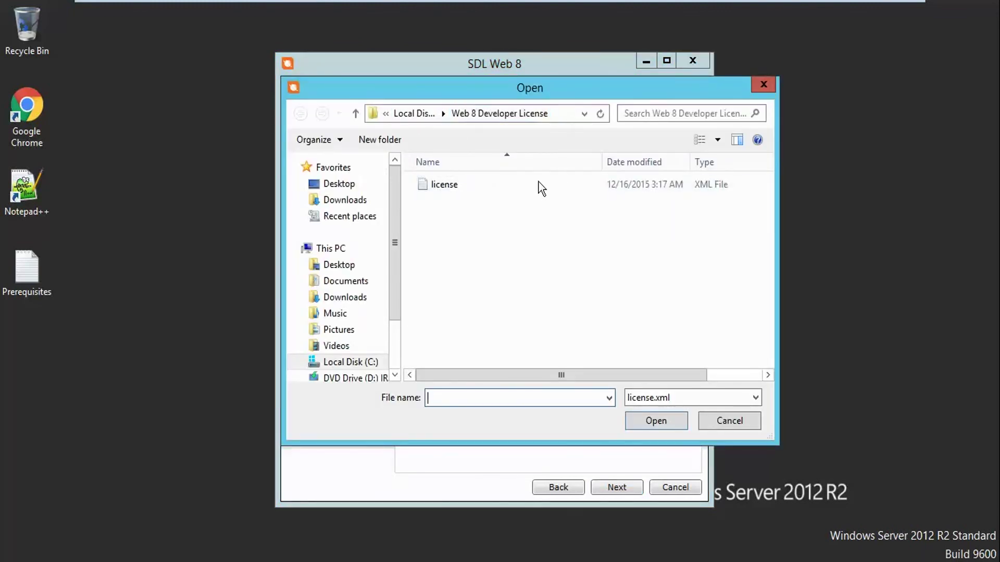
pyautogui.click(459, 190)
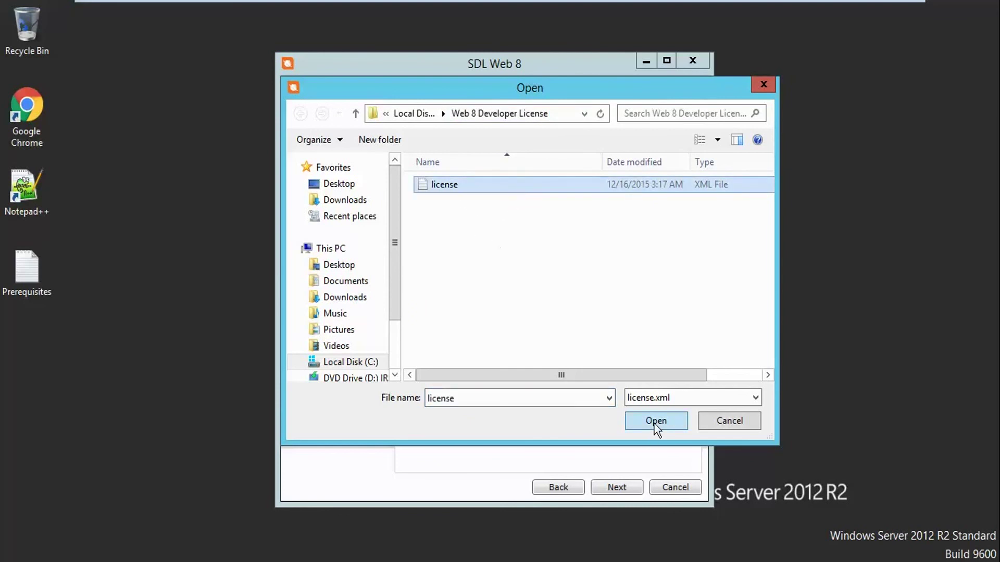
pyautogui.click(655, 422)
pyautogui.click(670, 324)
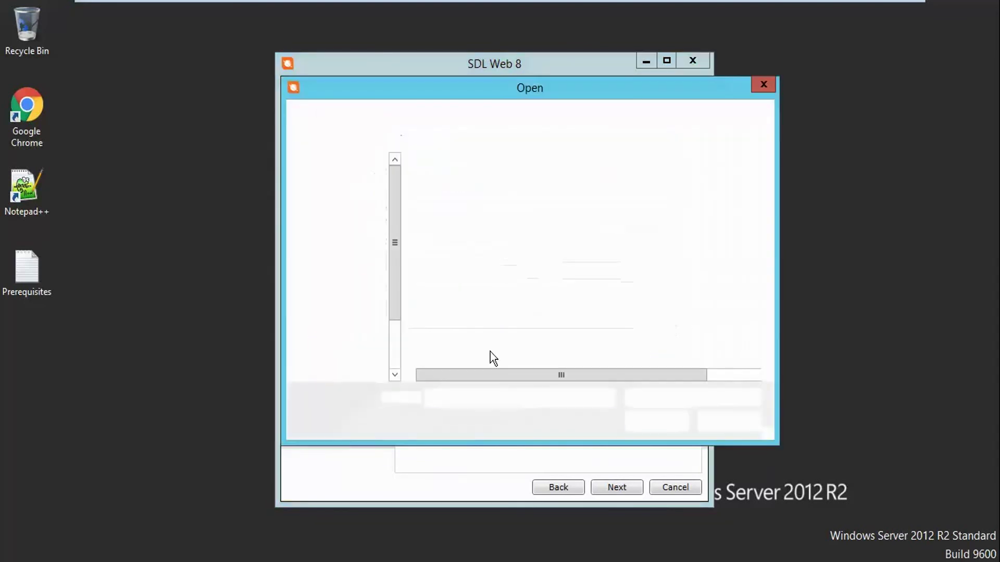
pyautogui.click(484, 186)
pyautogui.click(642, 414)
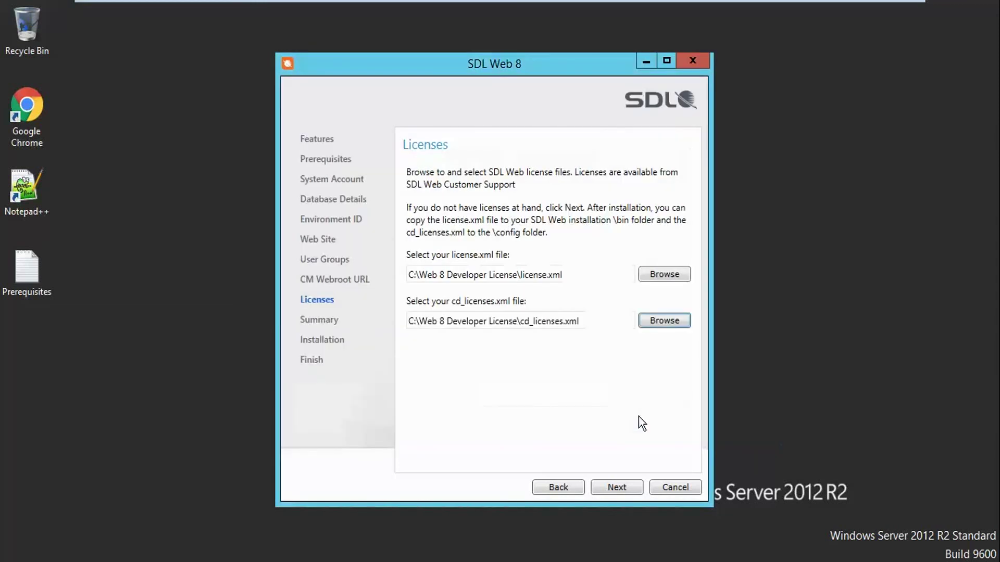
pyautogui.click(621, 487)
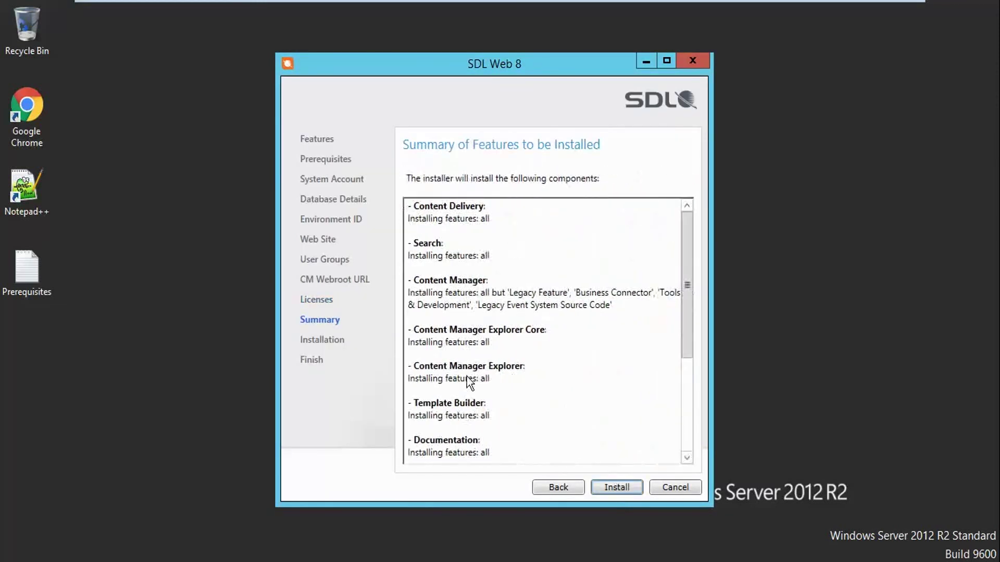
# Install all summarised SDL Web 8 components and finish the installer with a restart
pyautogui.moveTo(688, 310); pyautogui.dragTo(689, 411)
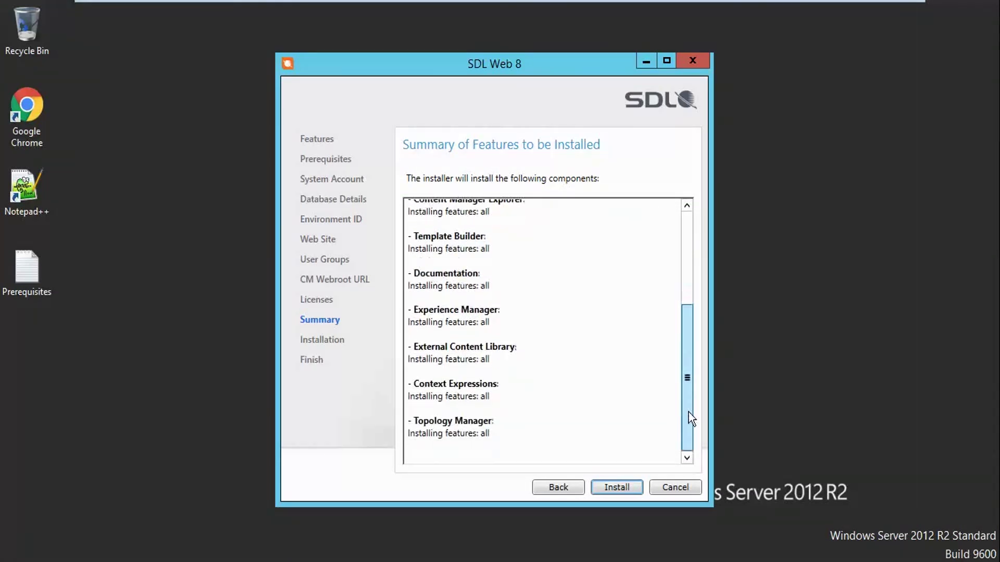
pyautogui.click(626, 486)
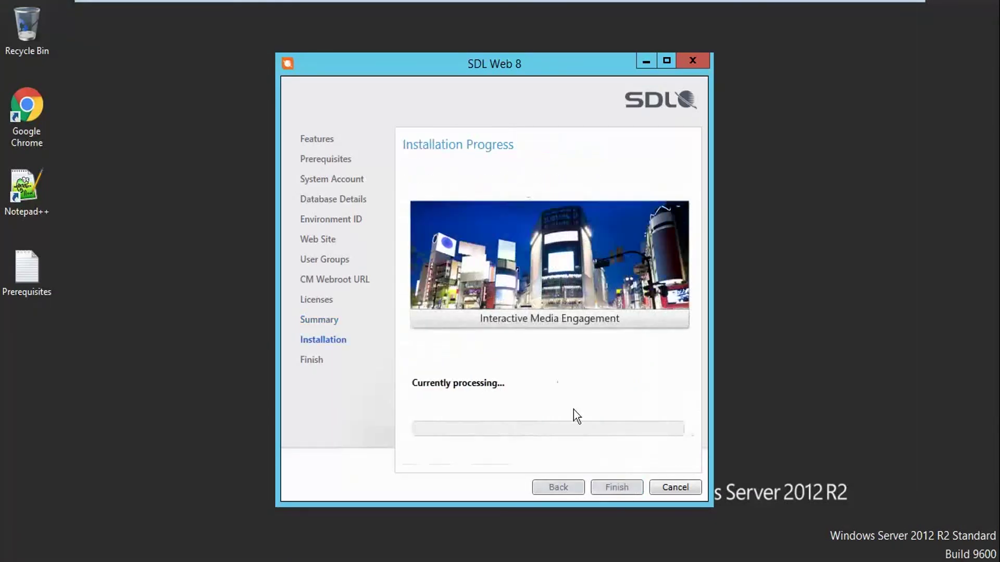
pyautogui.click(666, 61)
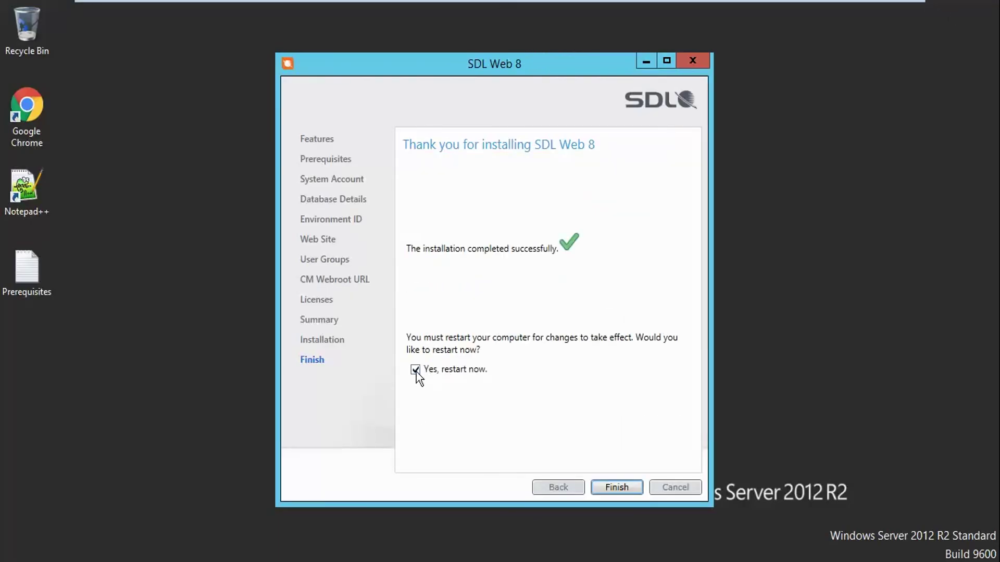
pyautogui.click(606, 493)
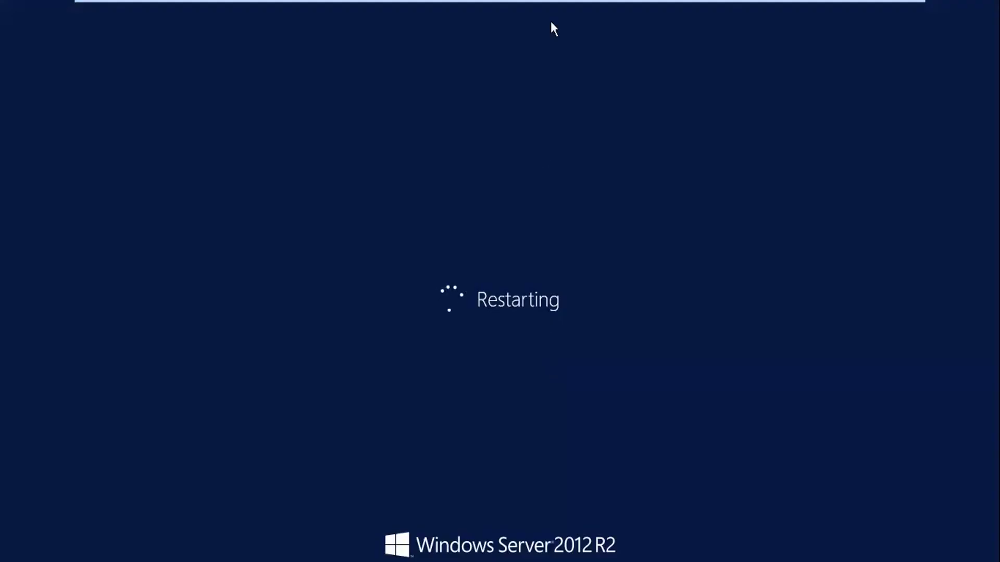
# Exit VMware full-screen while TRIDION DEV restarts, then return once Server Manager's dashboard loads
pyautogui.moveTo(532, 38)
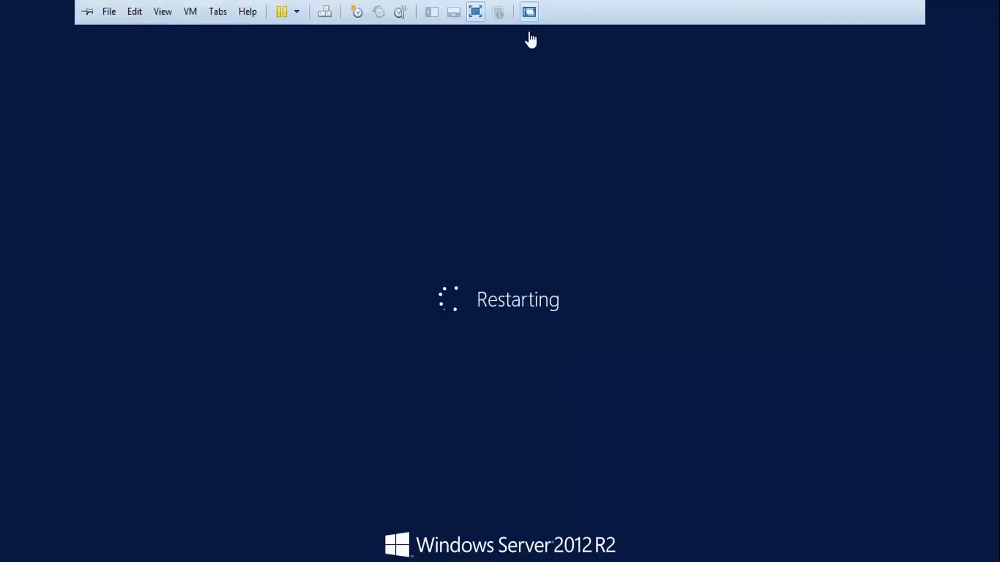
pyautogui.click(475, 34)
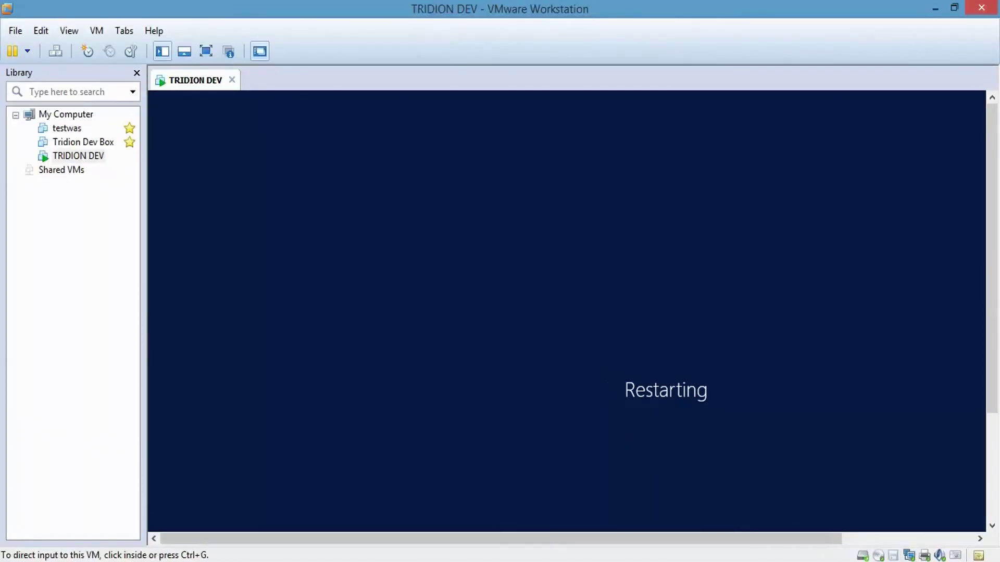
pyautogui.click(827, 561)
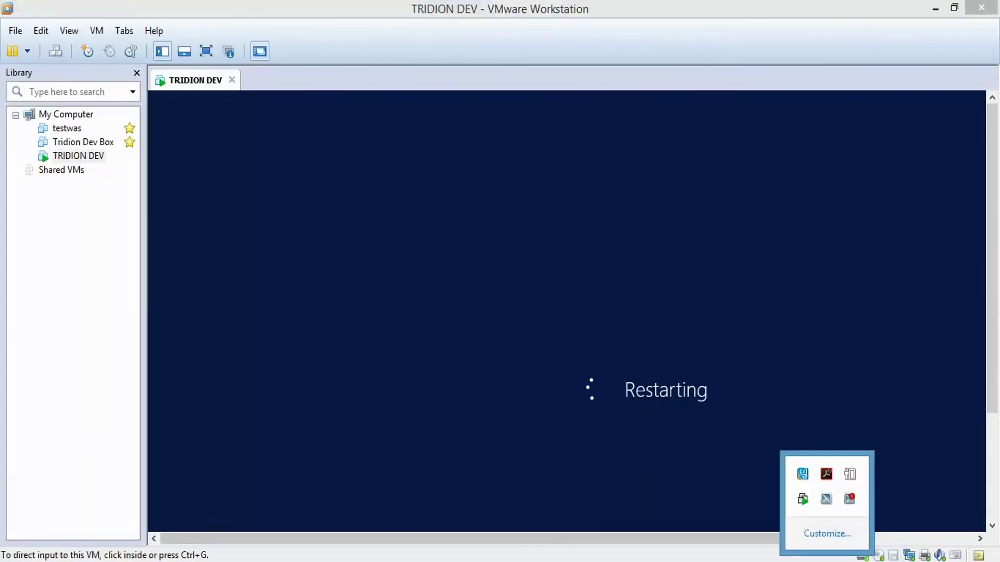
pyautogui.click(850, 501)
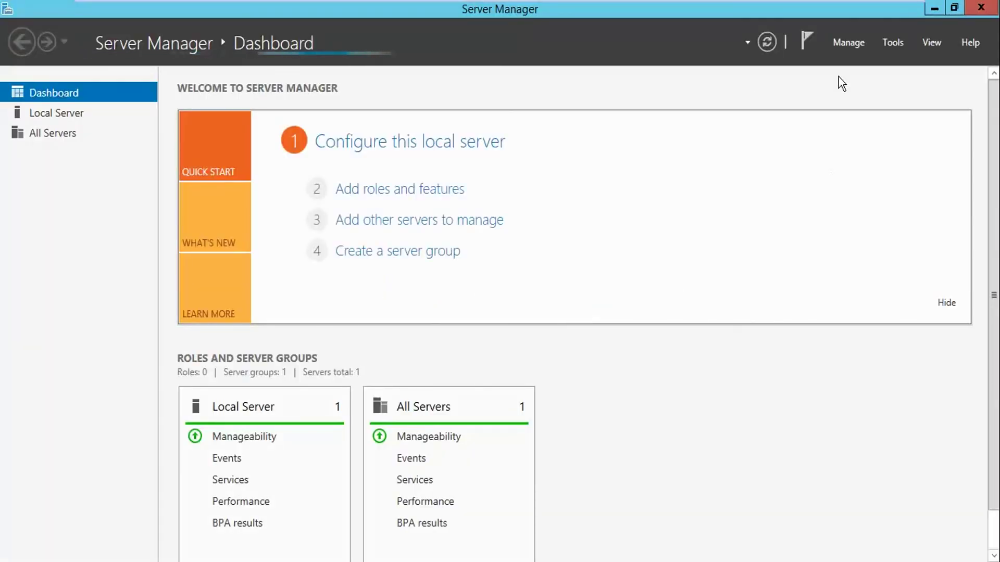
pyautogui.click(897, 47)
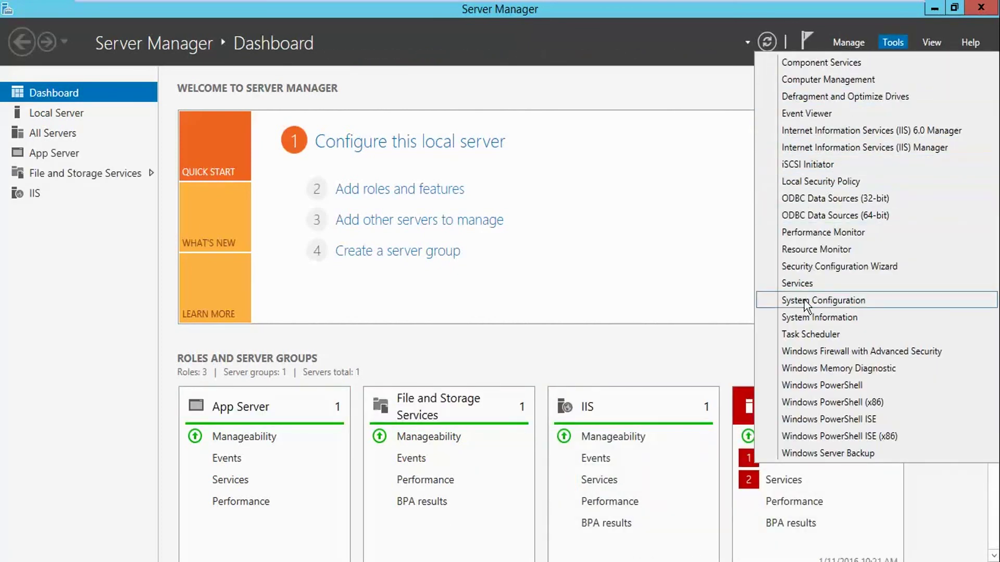
# Check in the Services console that the SDL Web services are running, then close it
pyautogui.click(796, 284)
pyautogui.click(340, 248)
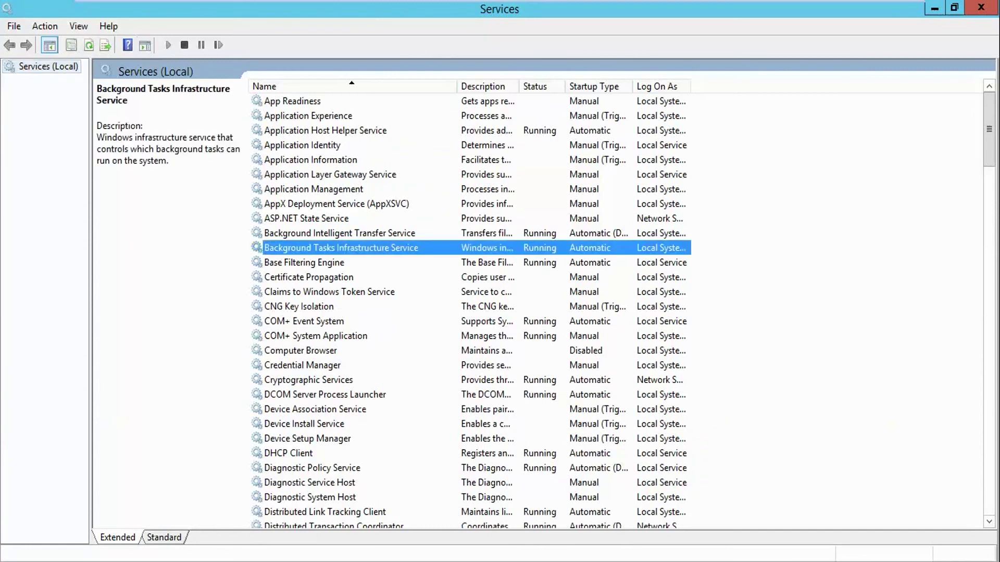
pyautogui.press('s')
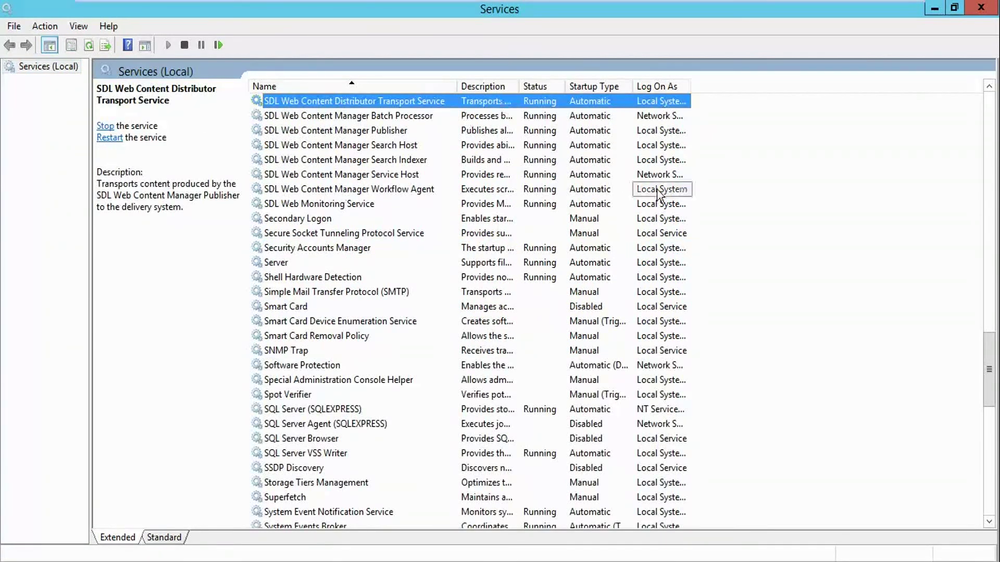
pyautogui.scroll(3, 656, 206)
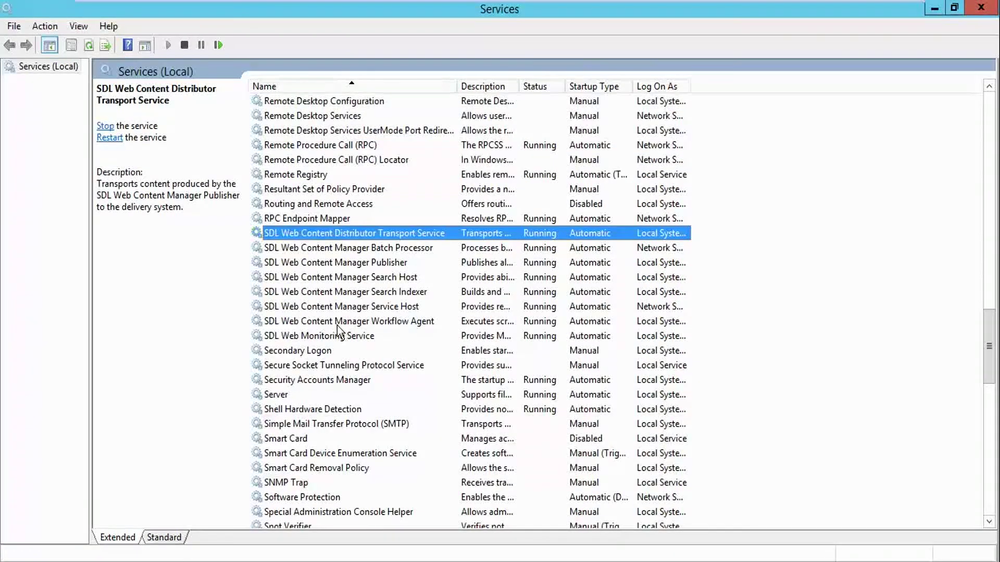
pyautogui.click(982, 7)
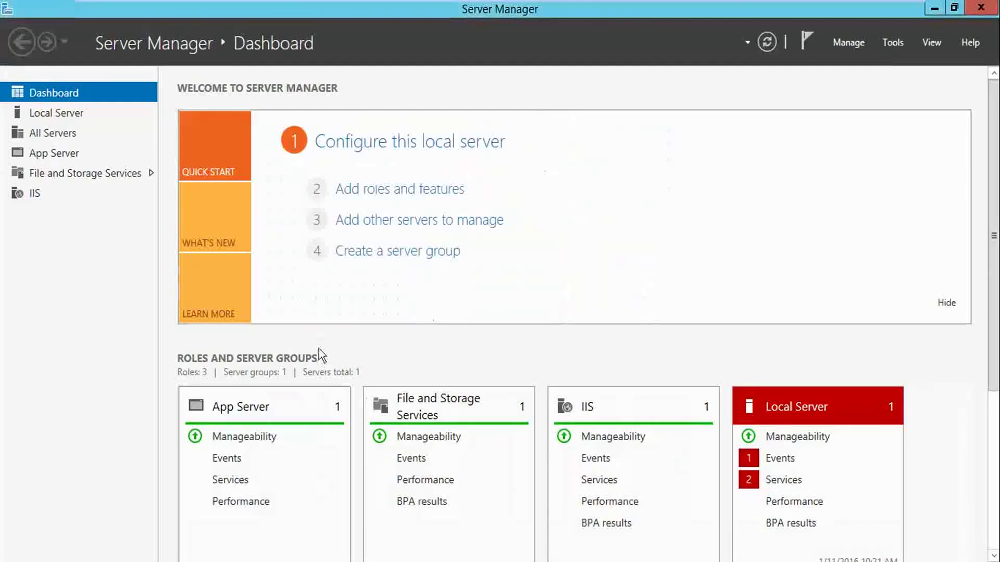
# Launch Component Services from Server Manager's Tools and expand the Computers node
pyautogui.click(892, 42)
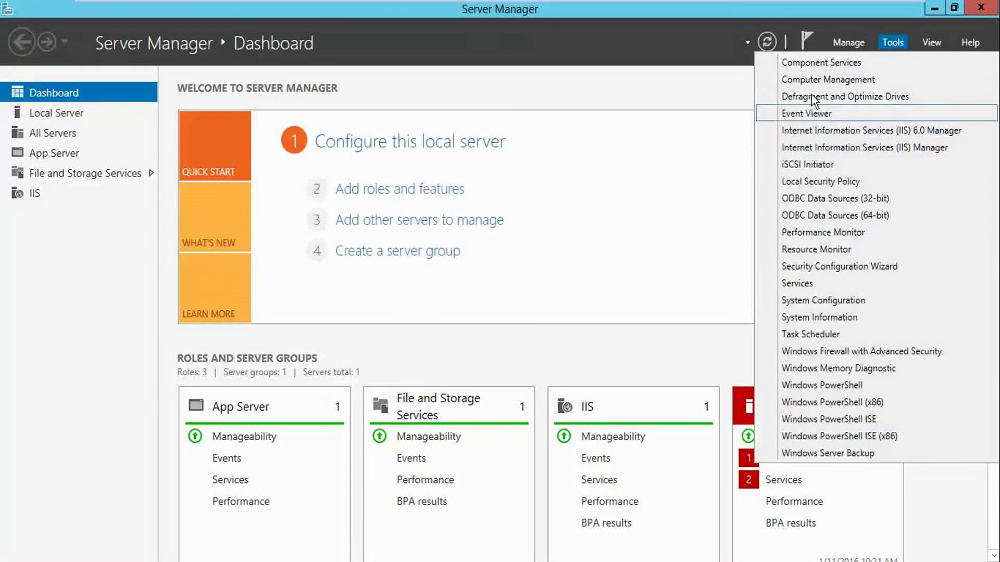
pyautogui.click(813, 62)
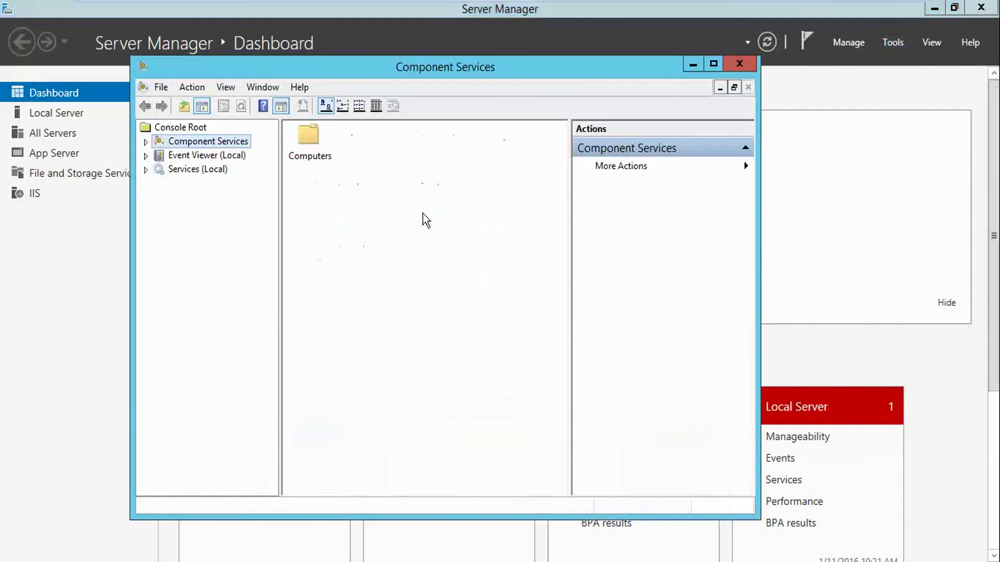
pyautogui.doubleClick(308, 155)
# Confirm SDL Web Content Manager appears under My Computer's COM+ Applications, then close Component Services
pyautogui.doubleClick(309, 152)
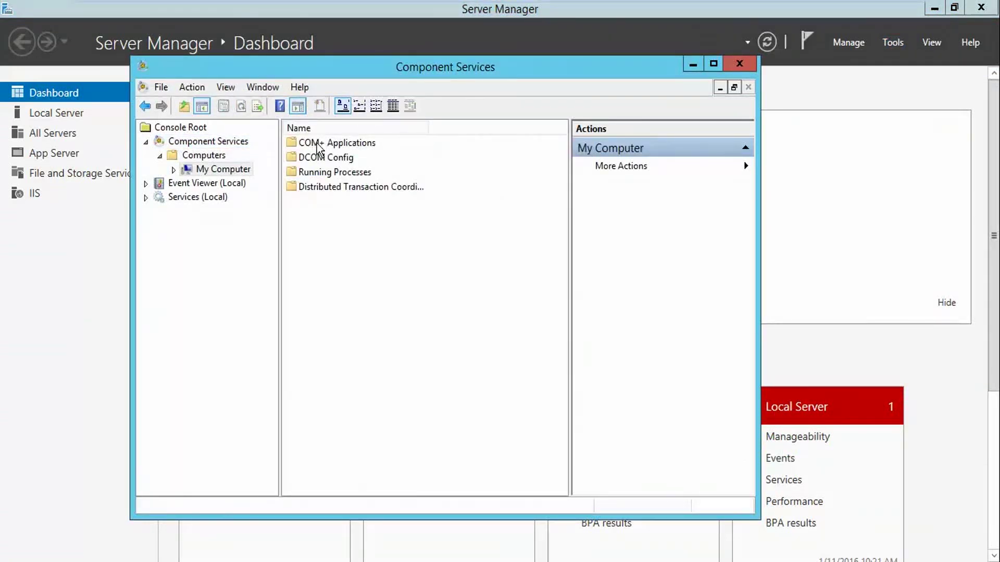
pyautogui.doubleClick(318, 144)
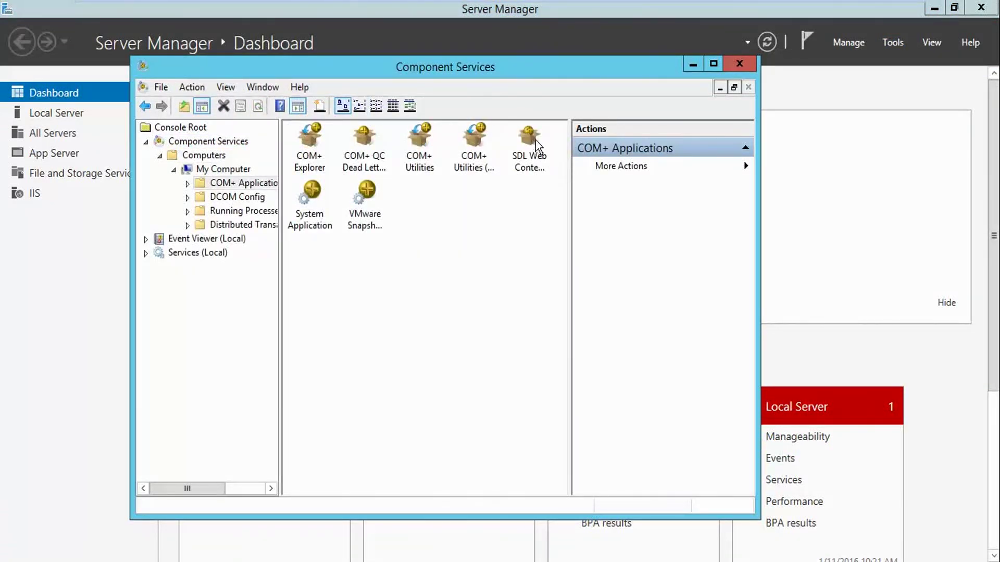
pyautogui.click(538, 151)
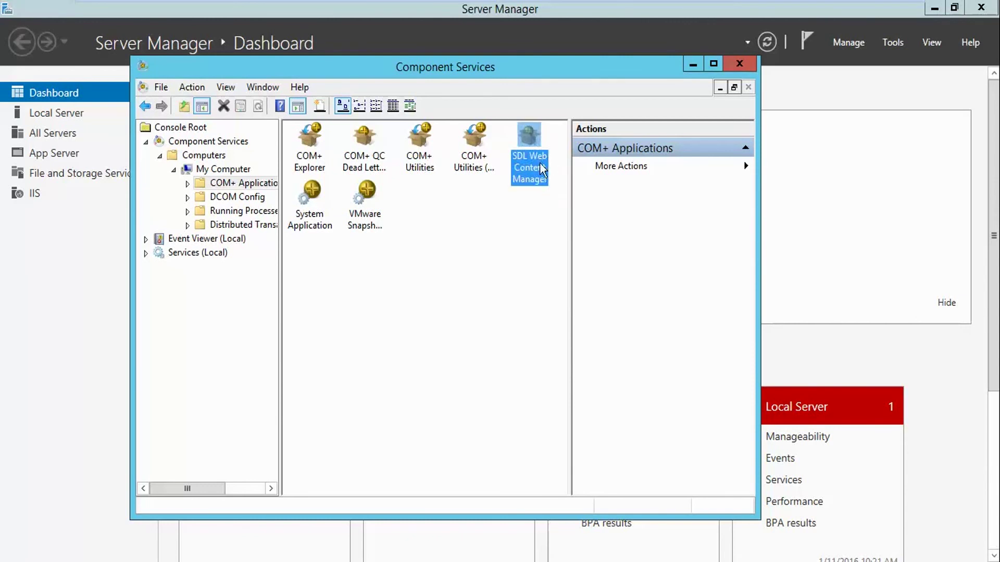
pyautogui.click(739, 65)
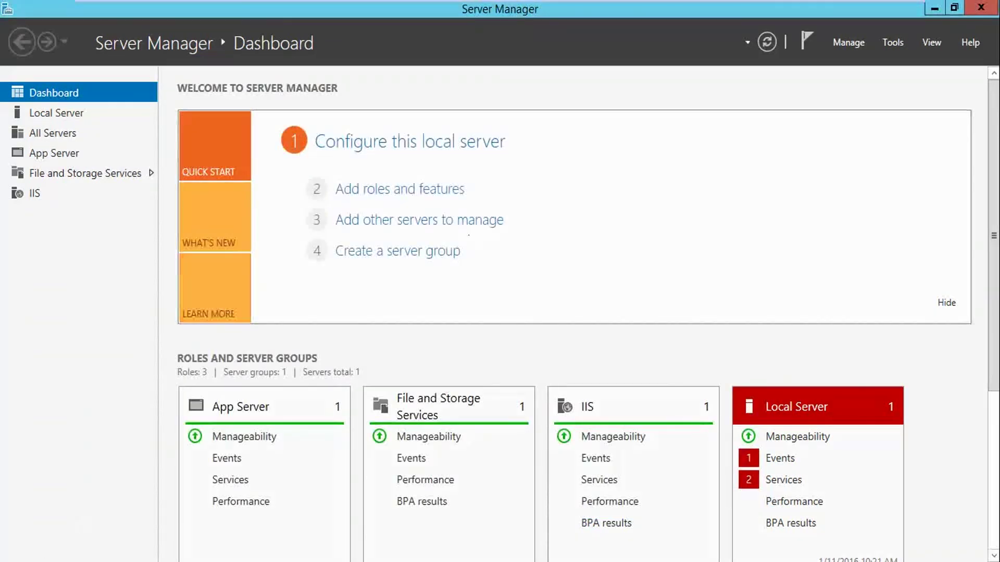
pyautogui.click(893, 45)
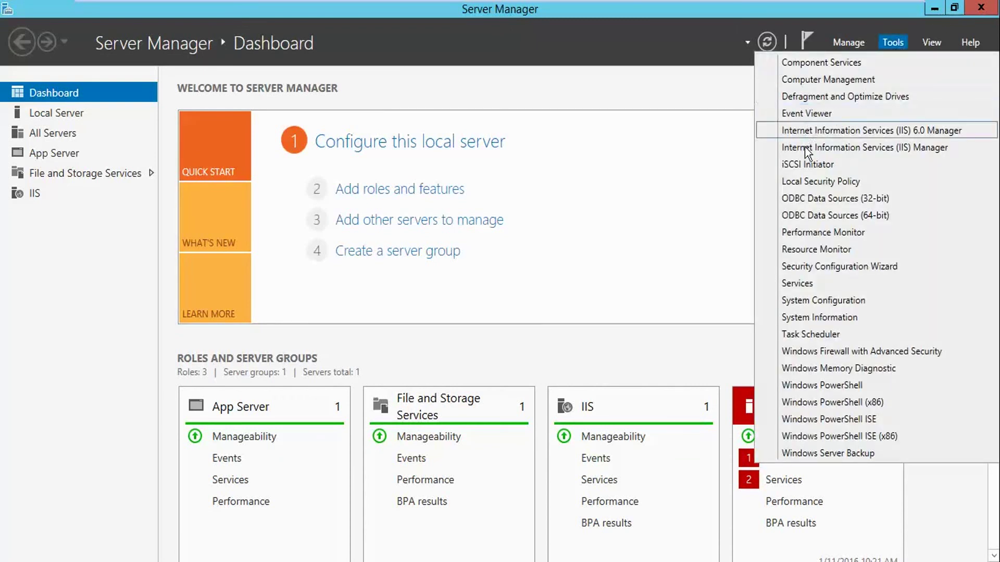
# Launch IIS Manager maximised at the TRIDIONDD4T server home, declining the Web Platform prompt
pyautogui.click(808, 148)
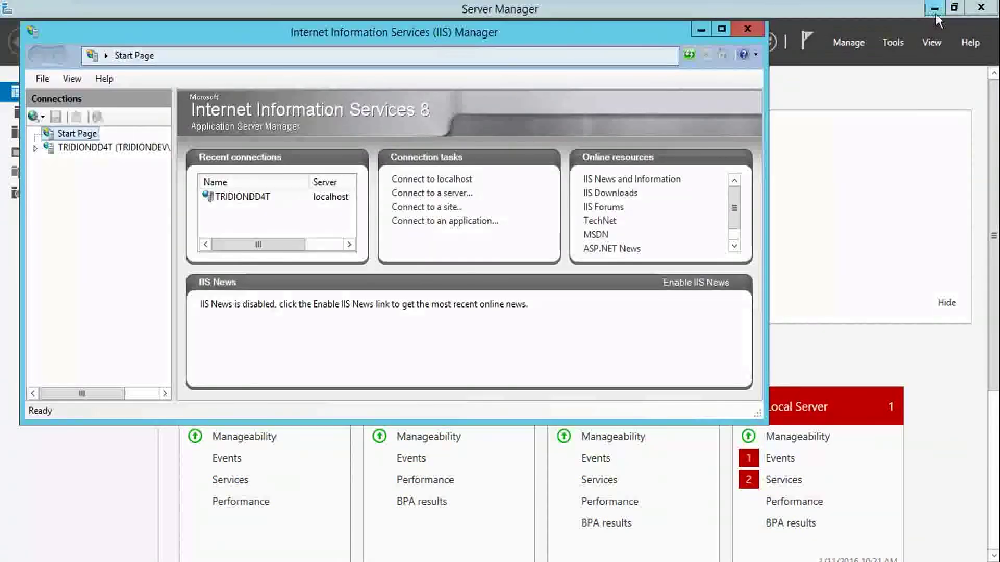
pyautogui.doubleClick(659, 34)
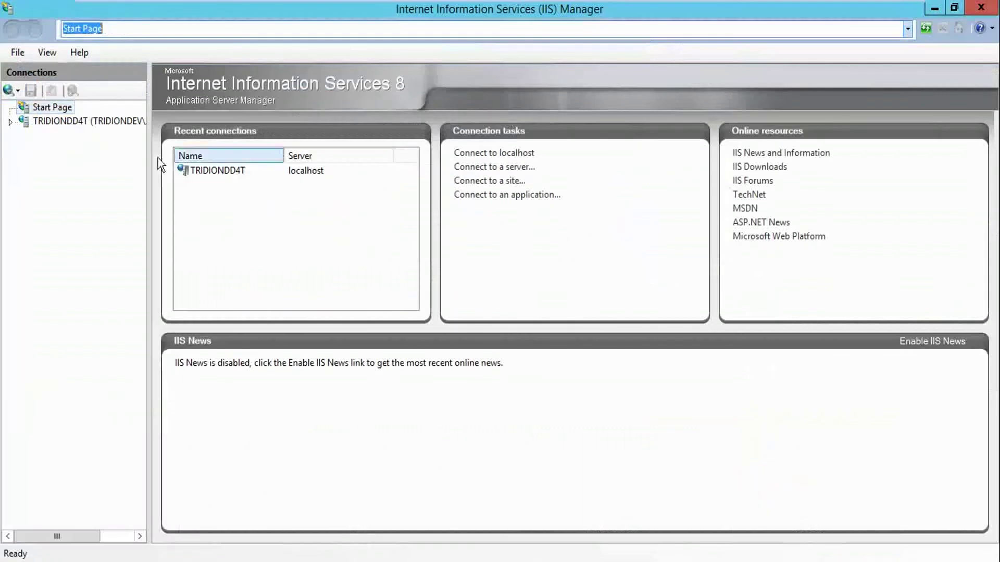
pyautogui.click(70, 125)
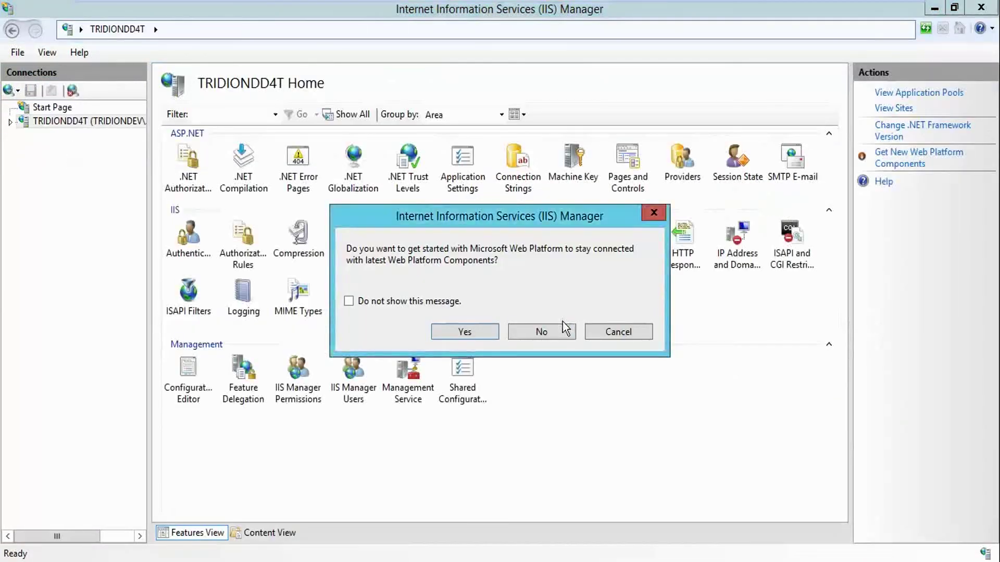
pyautogui.click(561, 331)
# Expand Sites and the SDL Web site to list its applications like WebUI and webservices
pyautogui.click(10, 122)
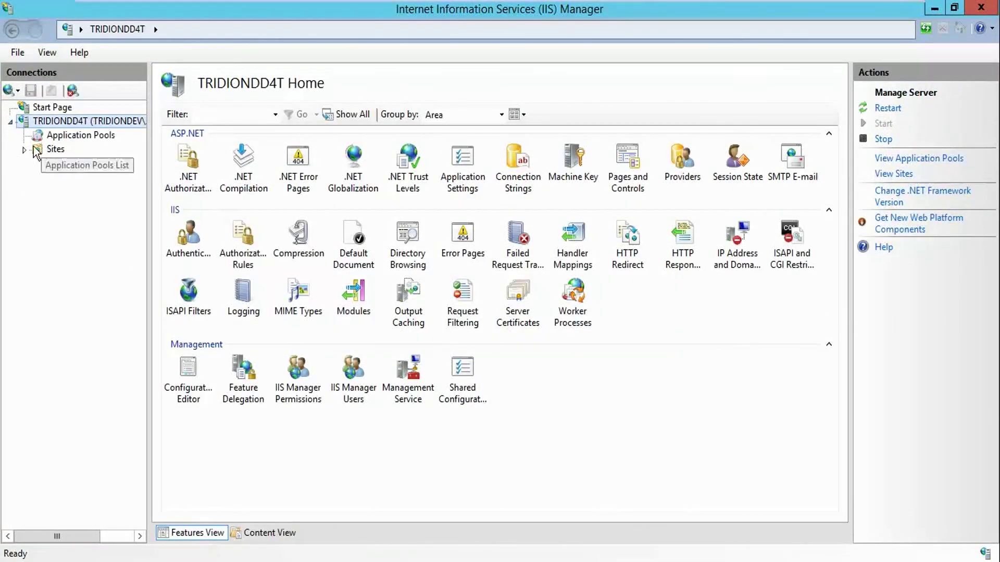
pyautogui.click(24, 150)
pyautogui.click(75, 177)
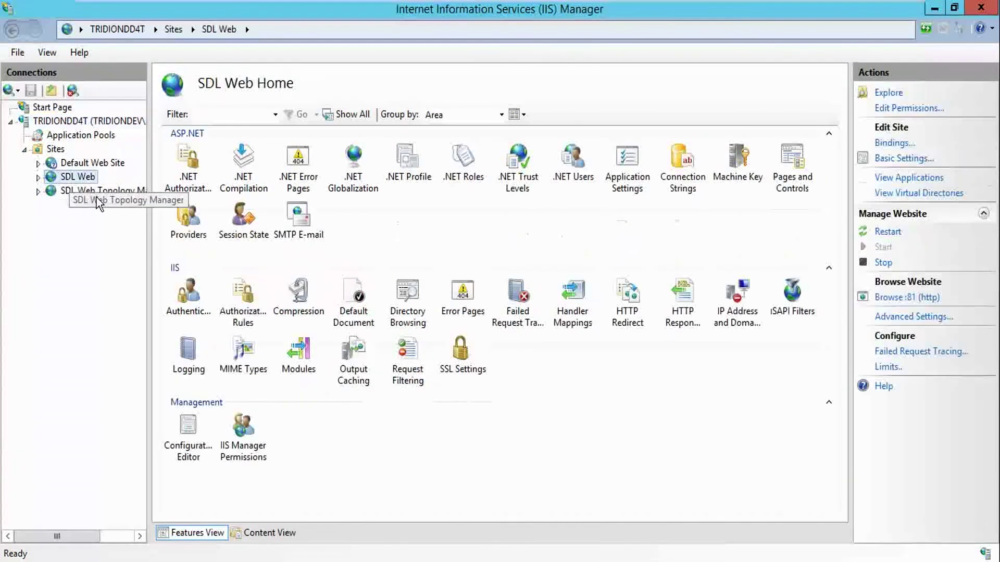
pyautogui.click(95, 192)
pyautogui.click(64, 178)
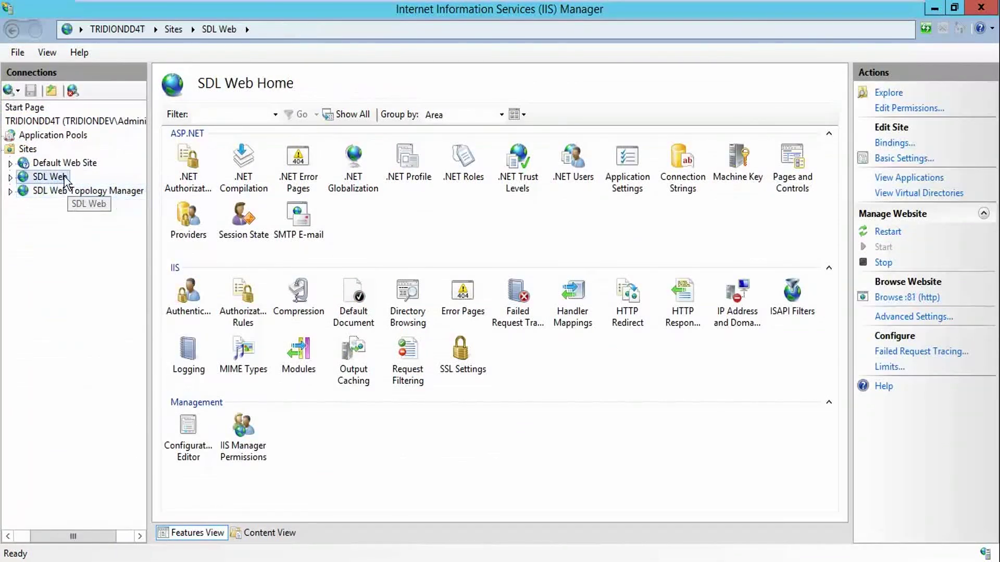
pyautogui.click(10, 178)
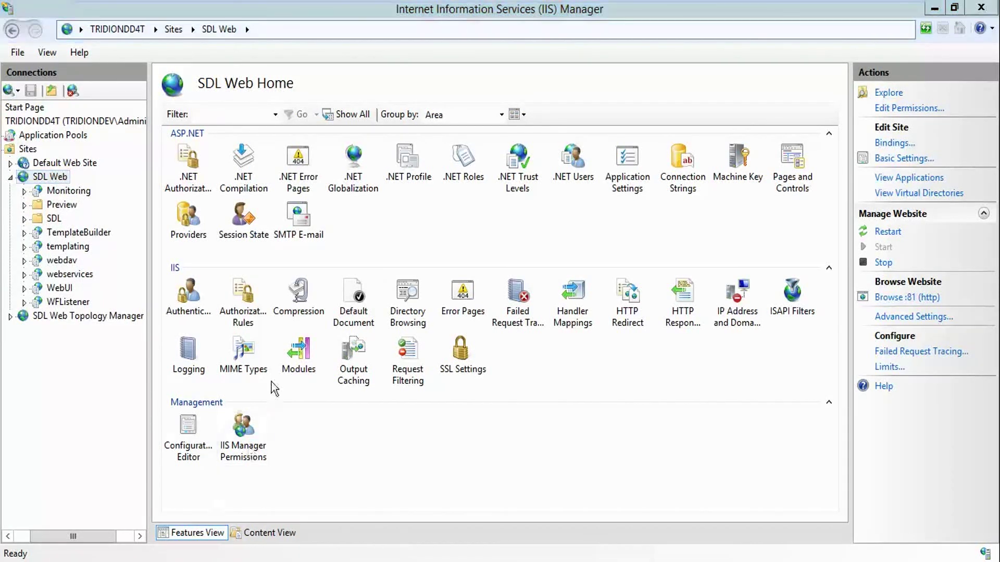
pyautogui.press('super+e')
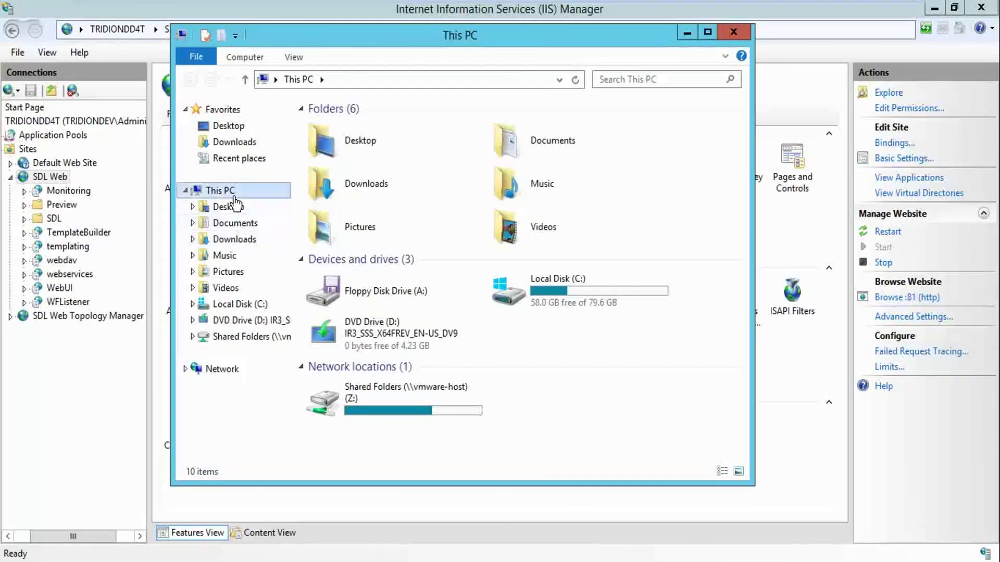
# Open Environment Variables via This PC Properties and Advanced system settings
pyautogui.rightClick(232, 194)
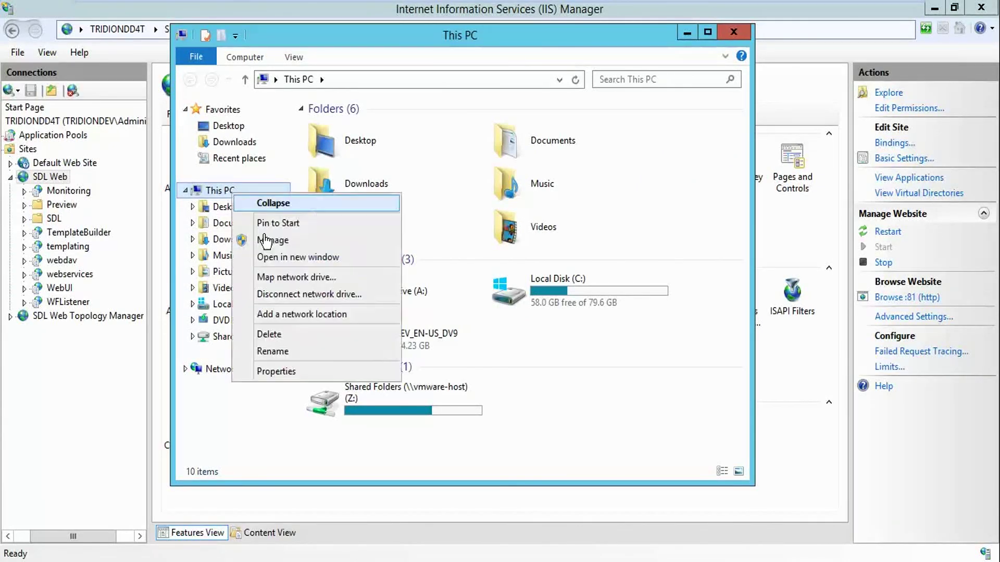
pyautogui.click(267, 371)
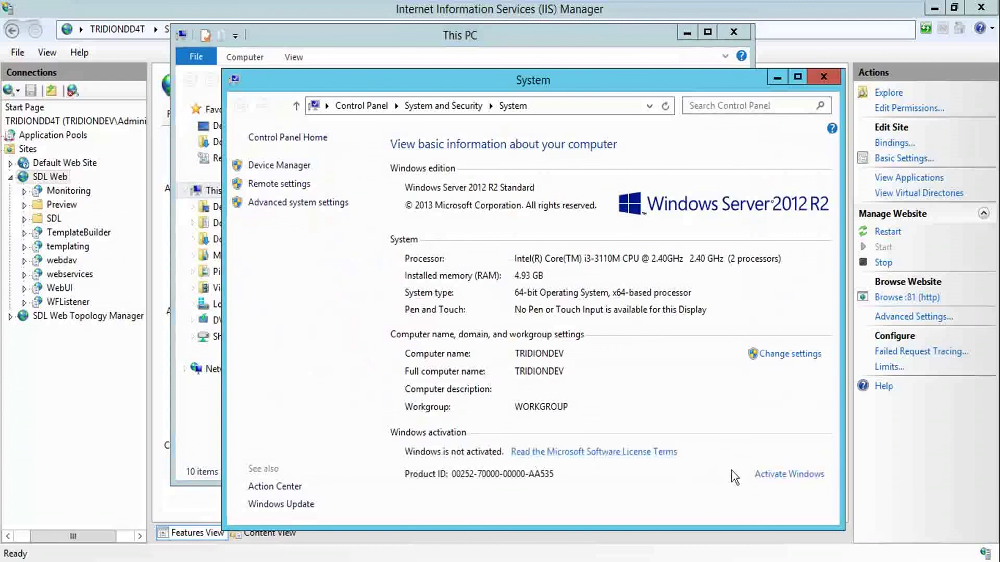
pyautogui.click(313, 203)
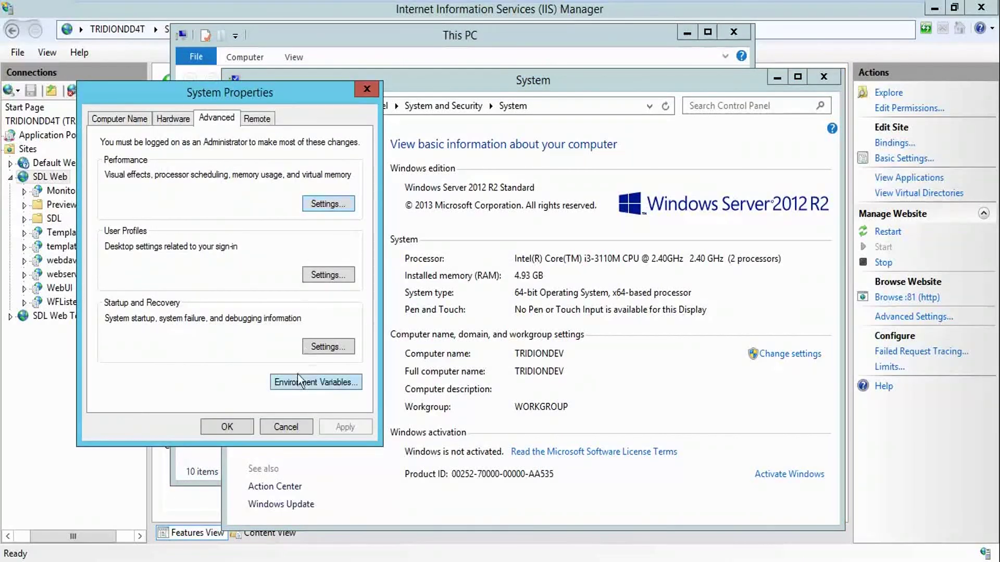
pyautogui.click(300, 381)
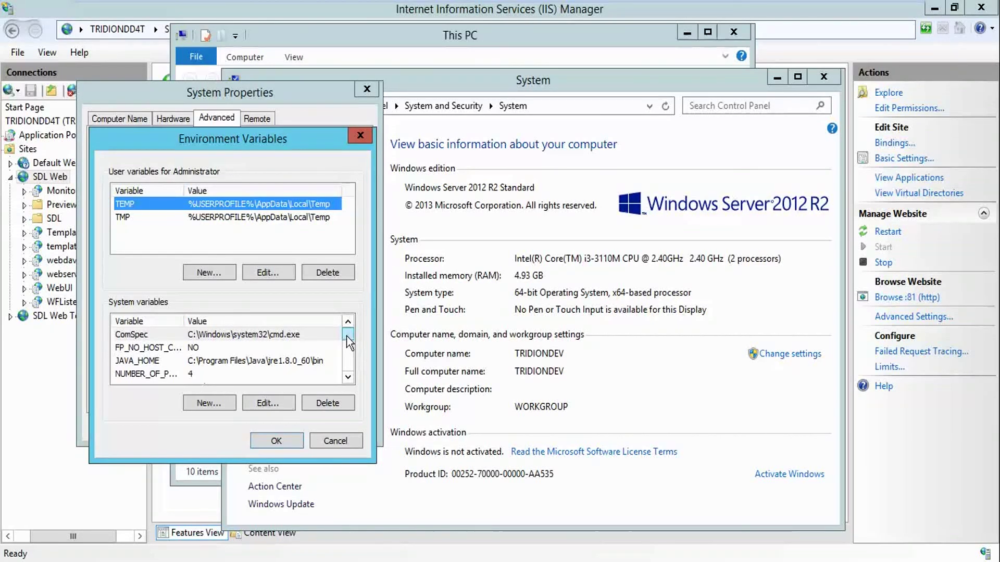
# Inspect JAVA_HOME, TRIDION_CM_HOME and TRIDION_HOME values, confirming C:\Tridion\SDL Web\, without changes
pyautogui.click(297, 361)
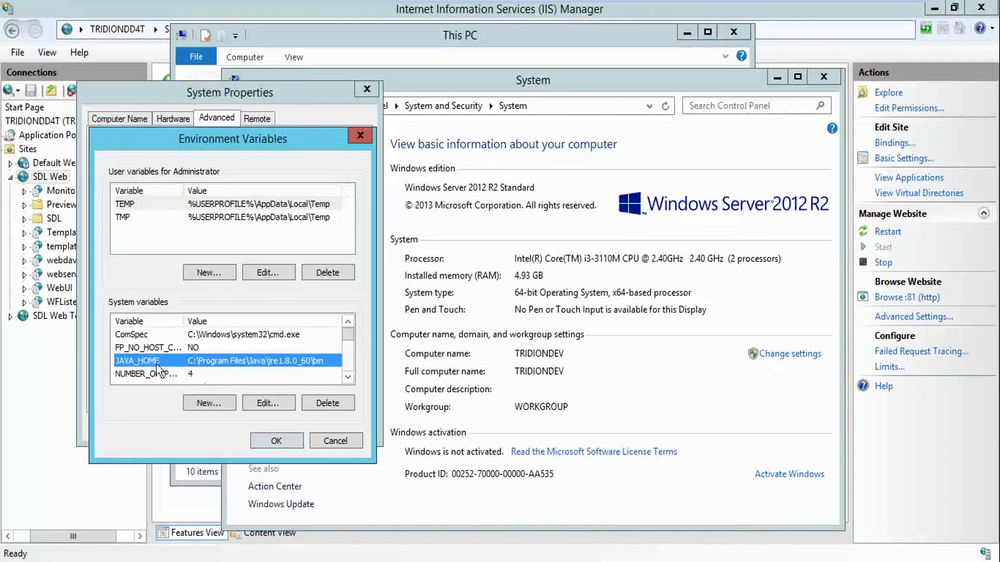
pyautogui.click(265, 403)
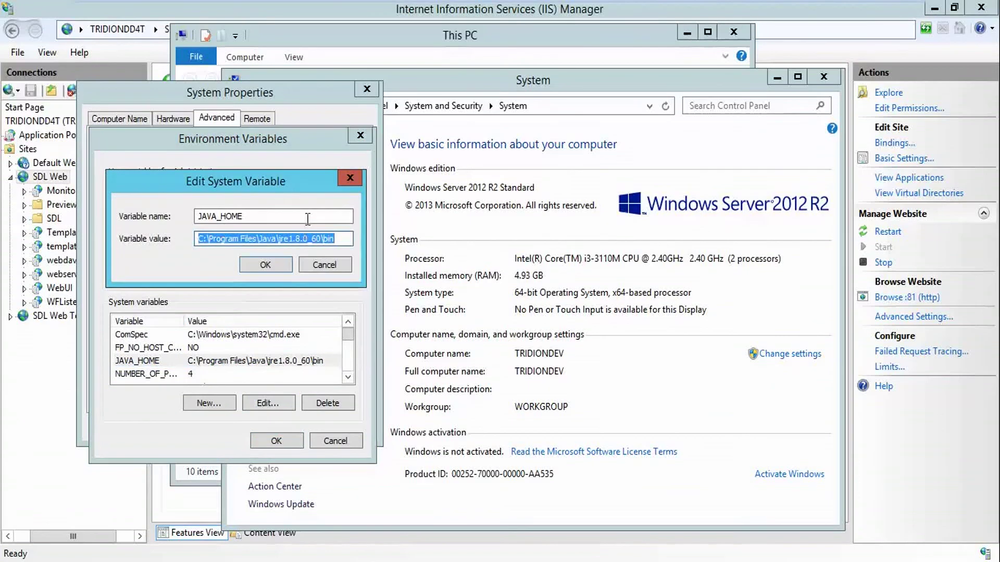
pyautogui.click(263, 264)
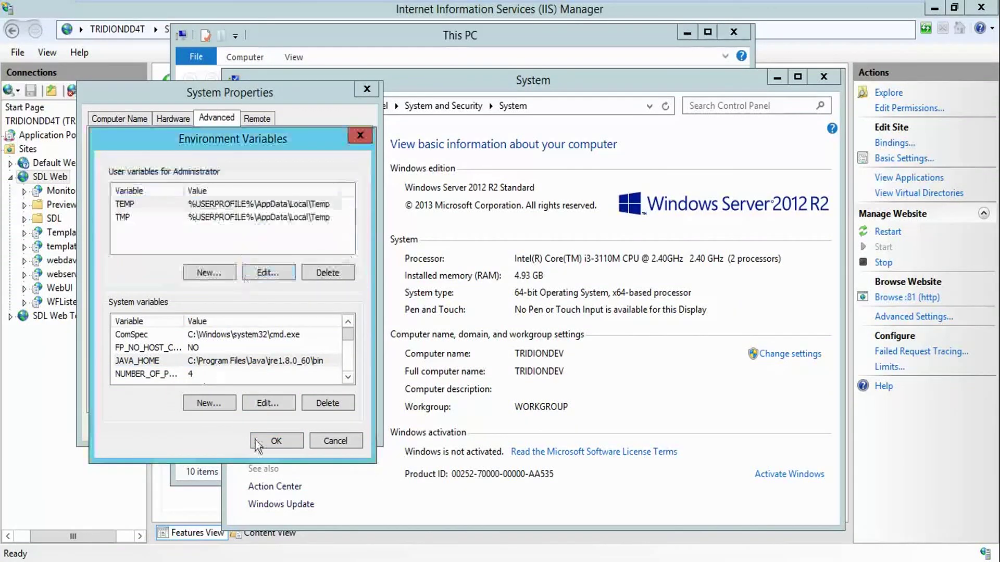
pyautogui.moveTo(348, 347); pyautogui.dragTo(348, 366)
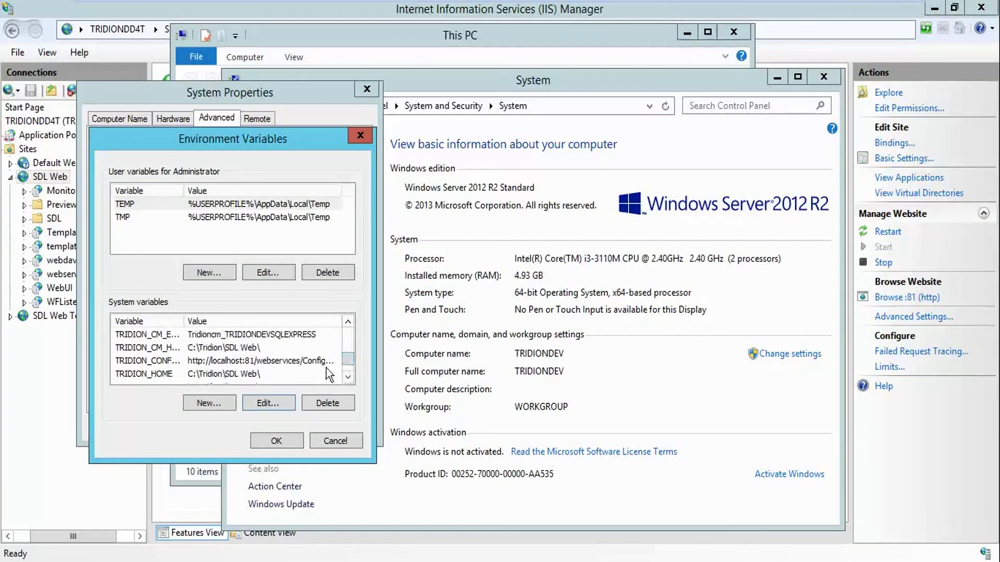
pyautogui.click(252, 375)
pyautogui.click(172, 349)
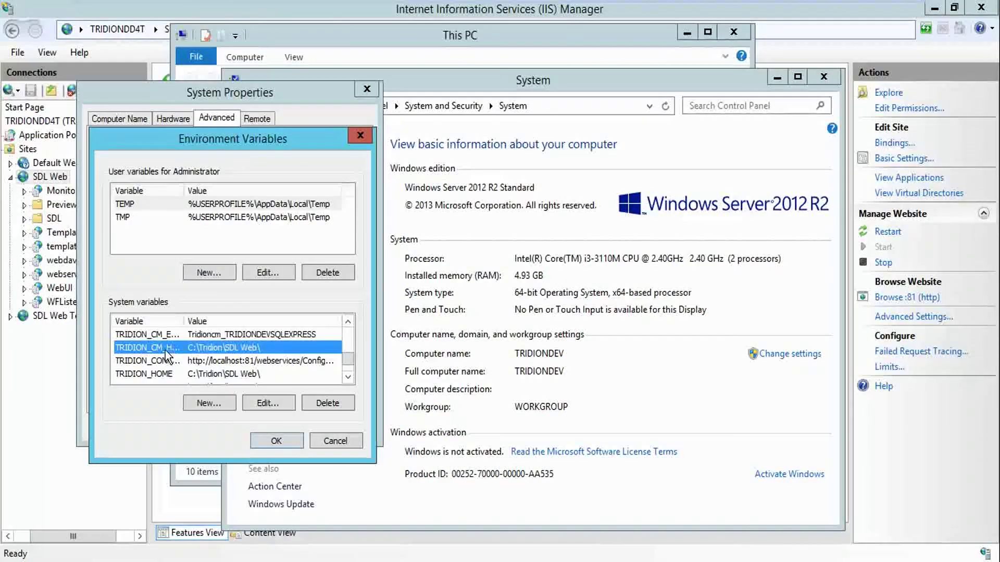
pyautogui.click(255, 402)
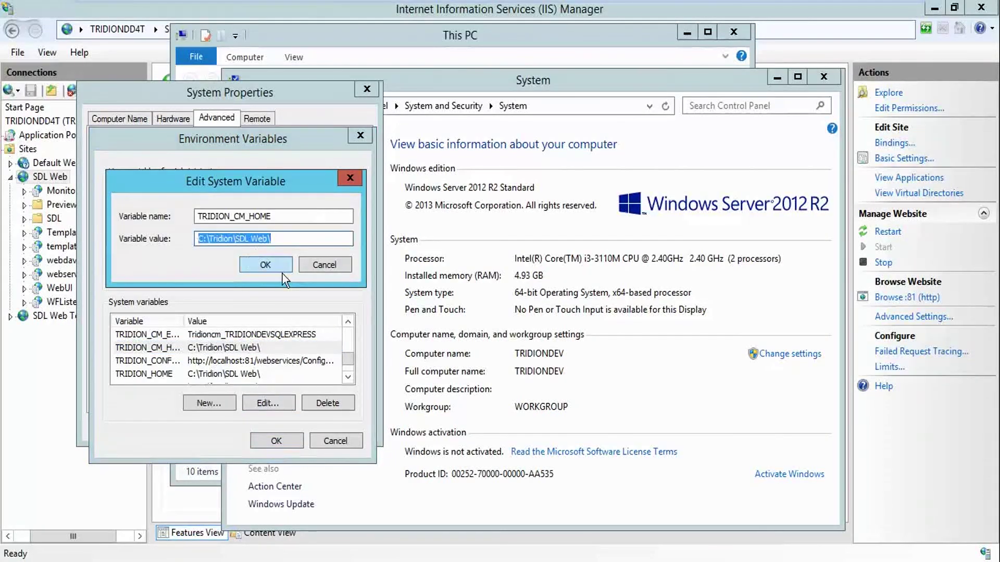
pyautogui.click(282, 270)
pyautogui.click(215, 374)
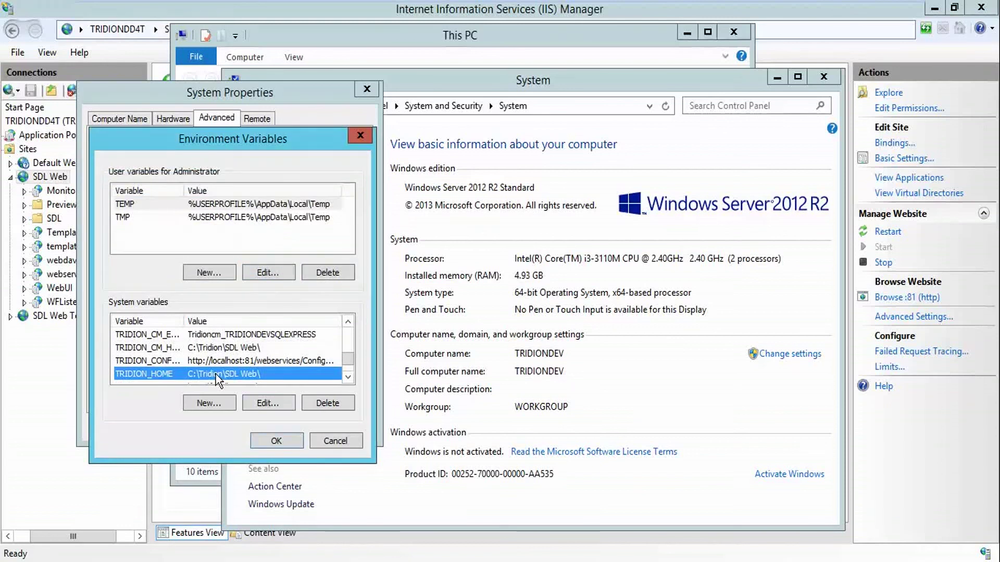
pyautogui.click(267, 405)
pyautogui.click(276, 264)
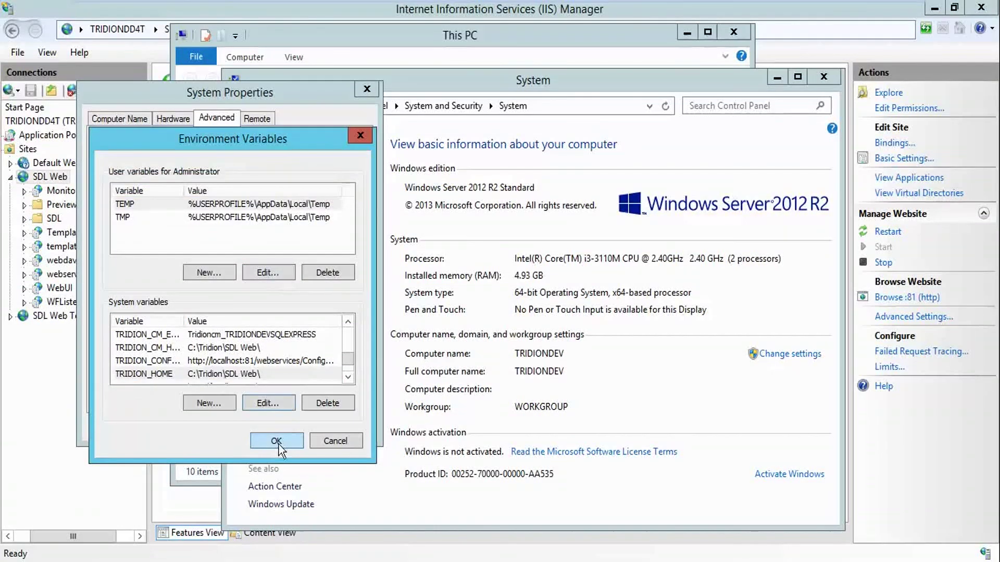
# Close Environment Variables, System Properties, System and This PC windows, returning to IIS Manager
pyautogui.click(275, 440)
pyautogui.click(227, 427)
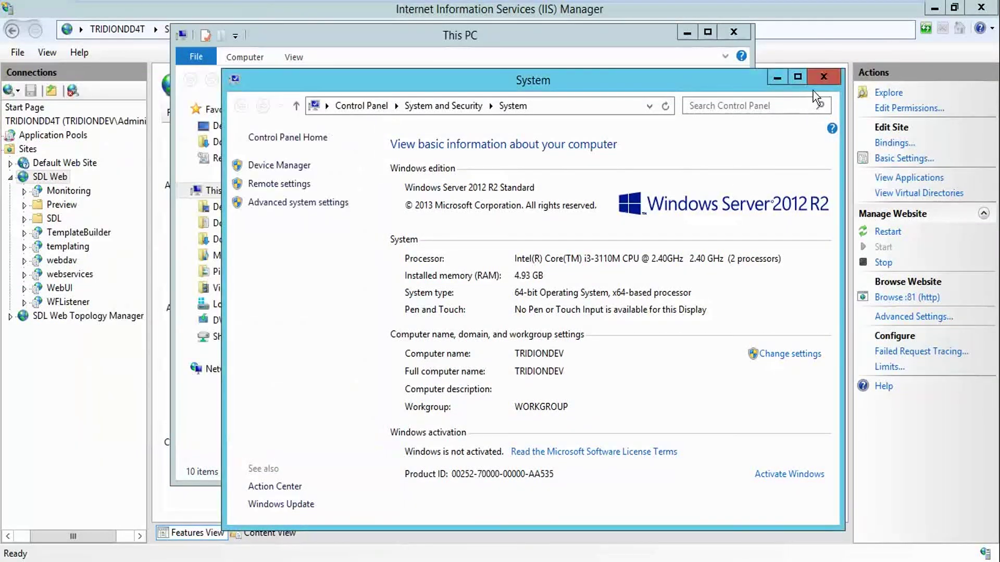
pyautogui.click(822, 77)
pyautogui.click(729, 33)
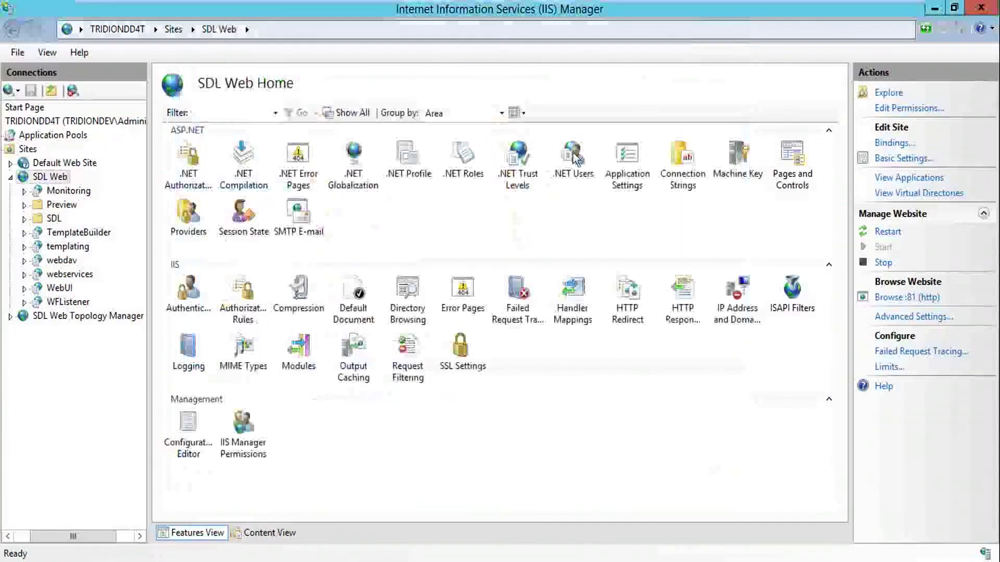
# Browse the SDL Web site via Manage Website to open localhost:81/SDL, then minimise IIS Manager
pyautogui.rightClick(57, 177)
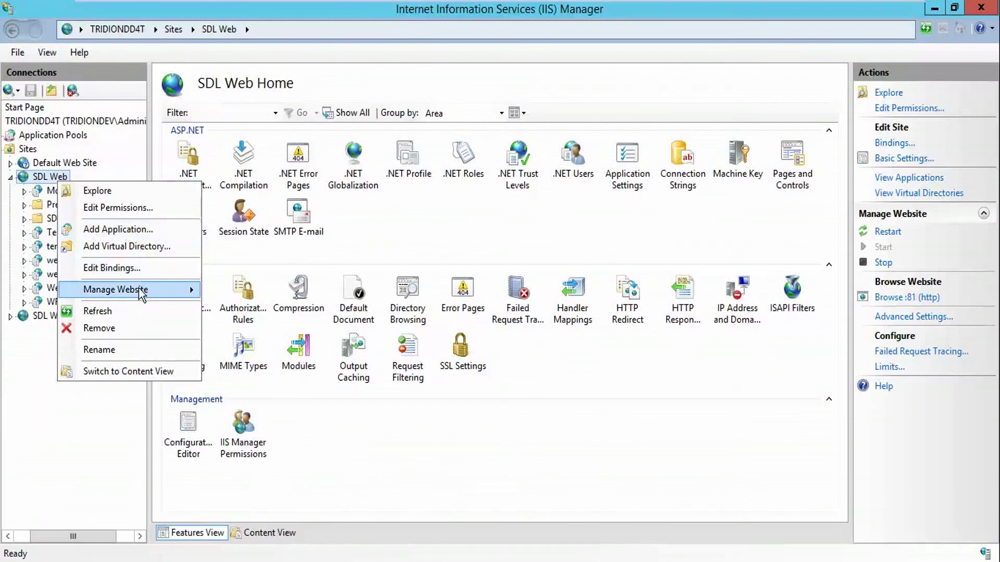
pyautogui.moveTo(141, 295)
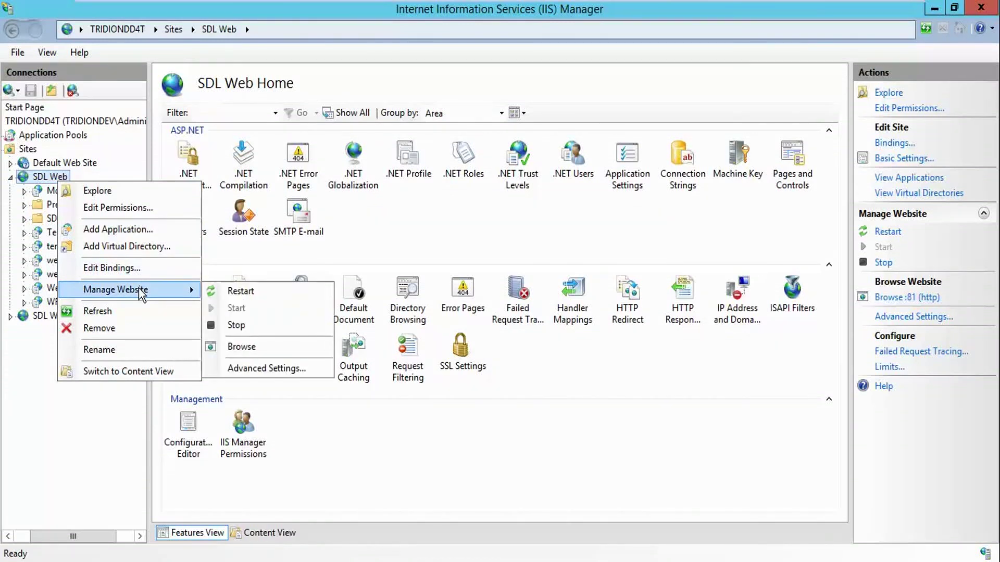
pyautogui.click(247, 347)
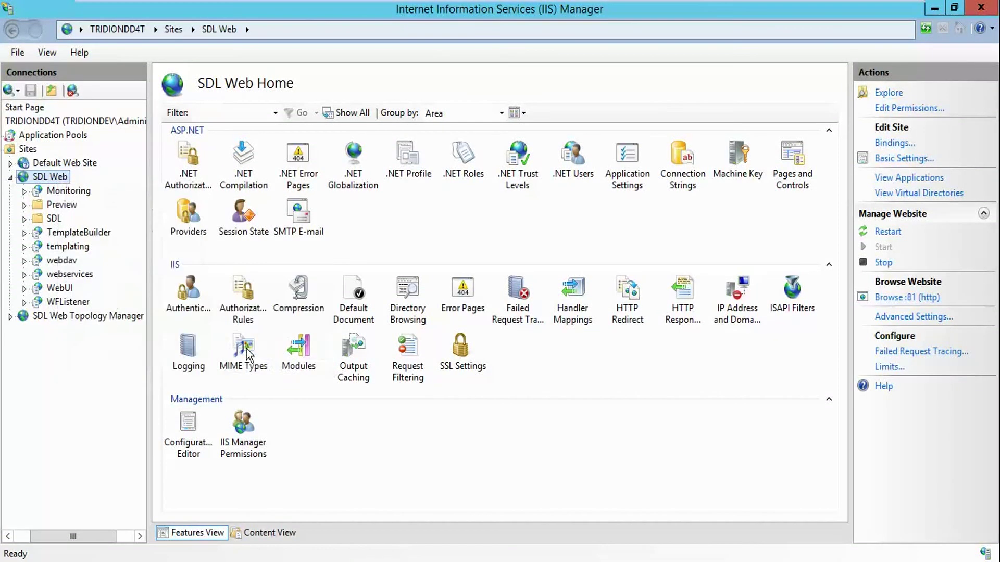
pyautogui.click(935, 9)
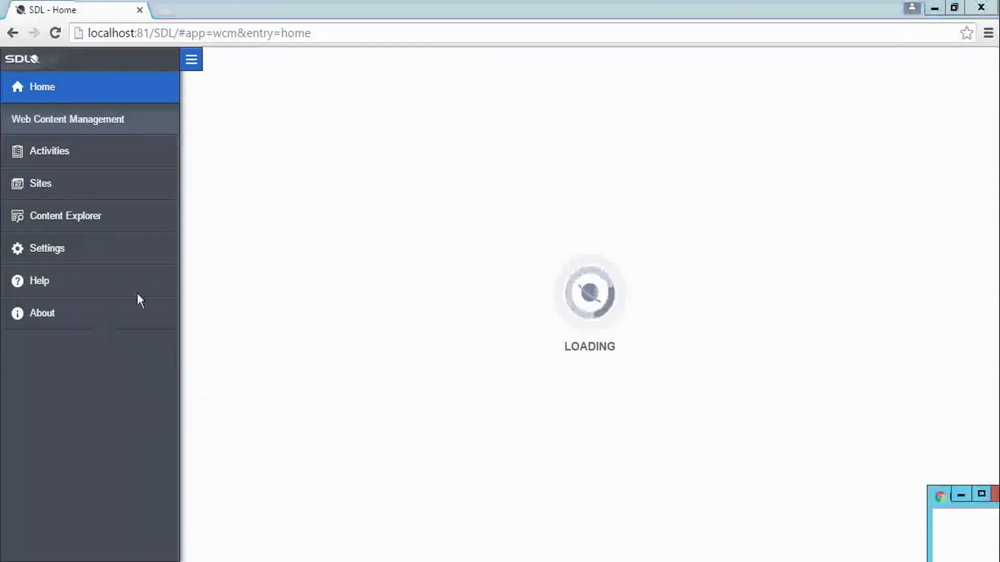
# Open Content Explorer and apply English (United States) language and regional settings
pyautogui.click(71, 9)
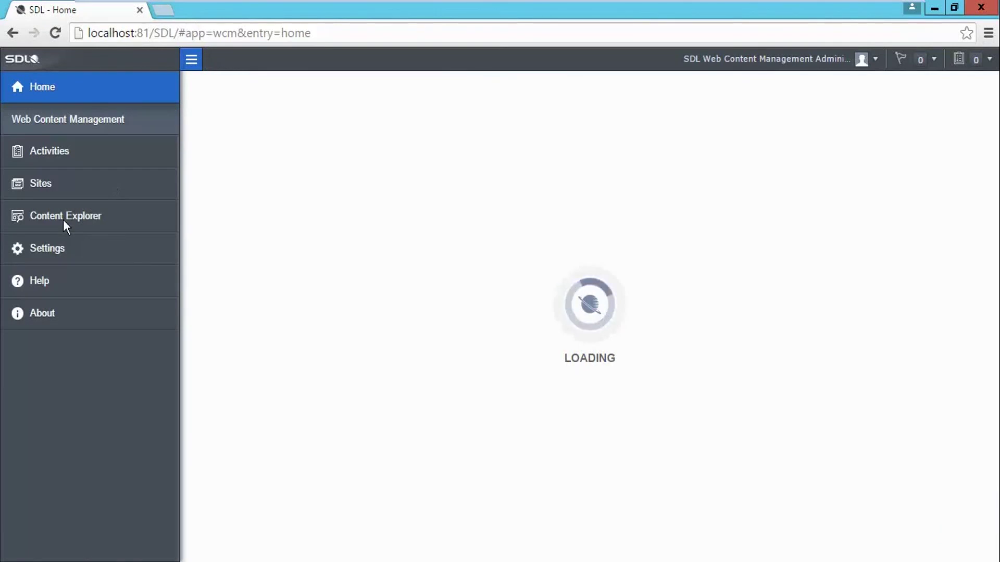
pyautogui.click(102, 223)
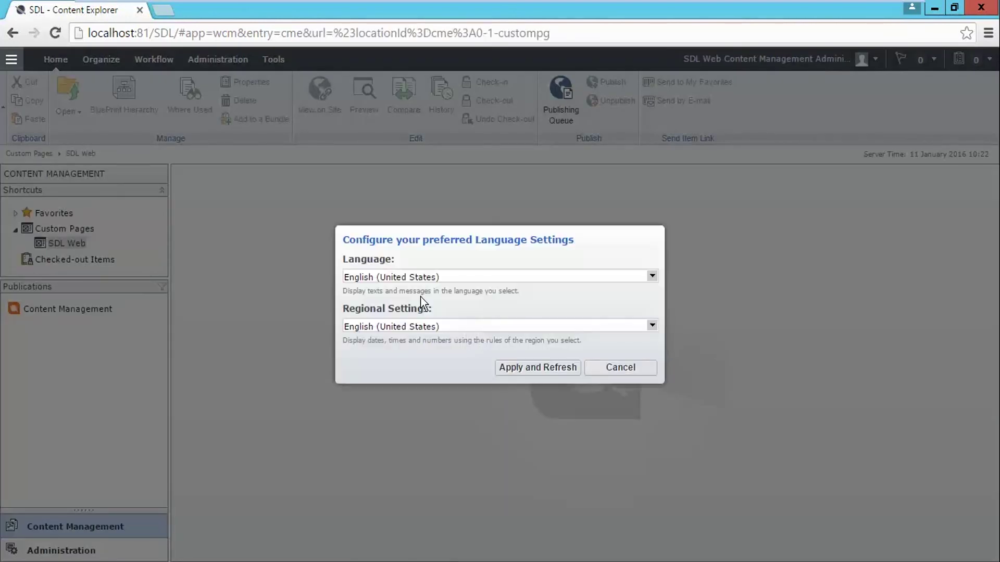
pyautogui.click(525, 379)
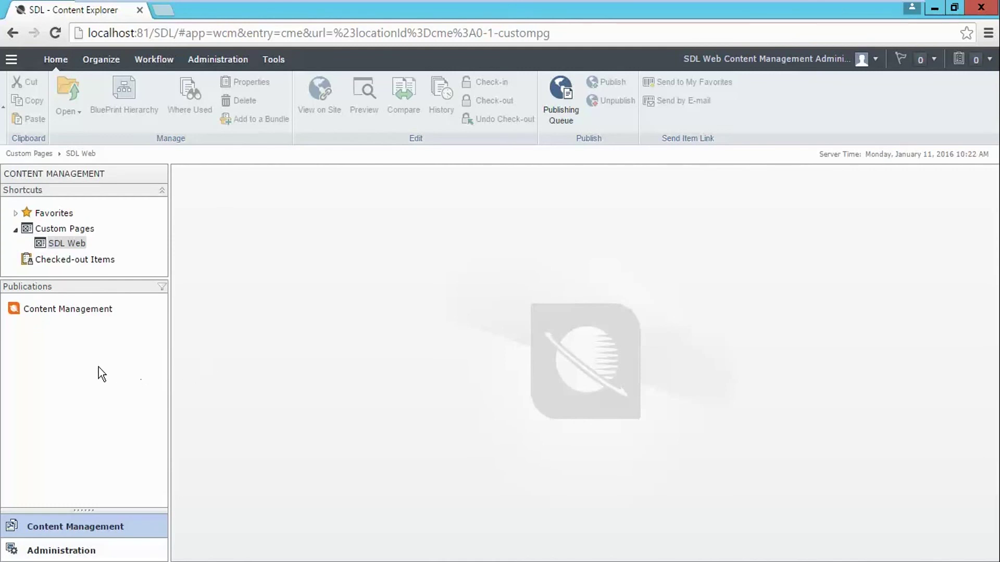
# Select the Content Management publication, then view Access Management in the Administration area
pyautogui.click(75, 308)
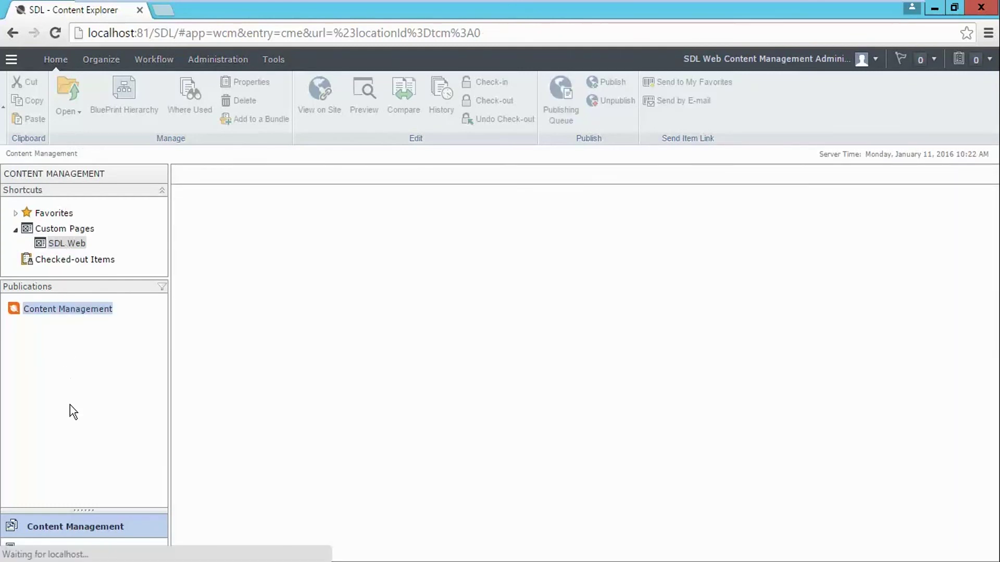
pyautogui.click(61, 551)
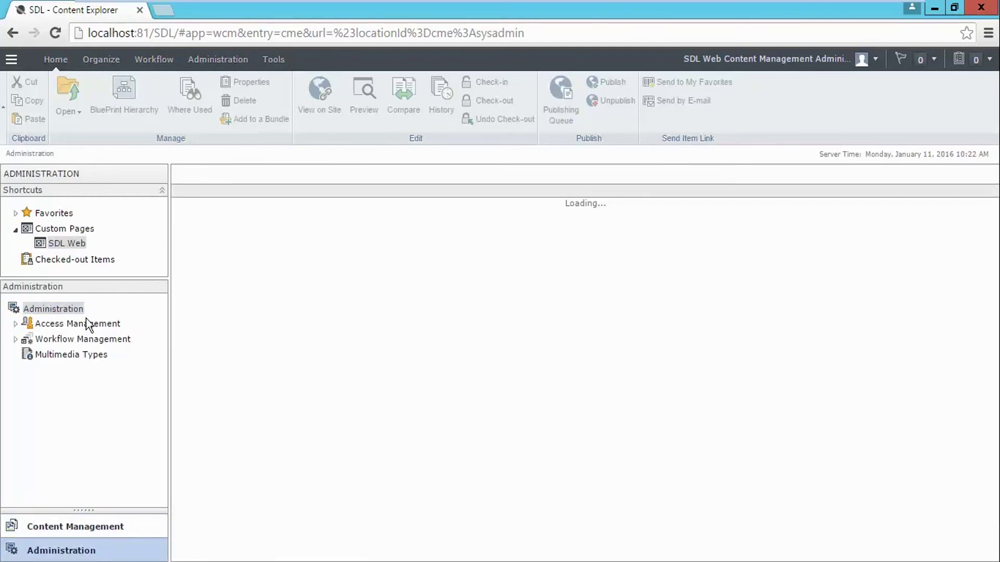
pyautogui.click(72, 324)
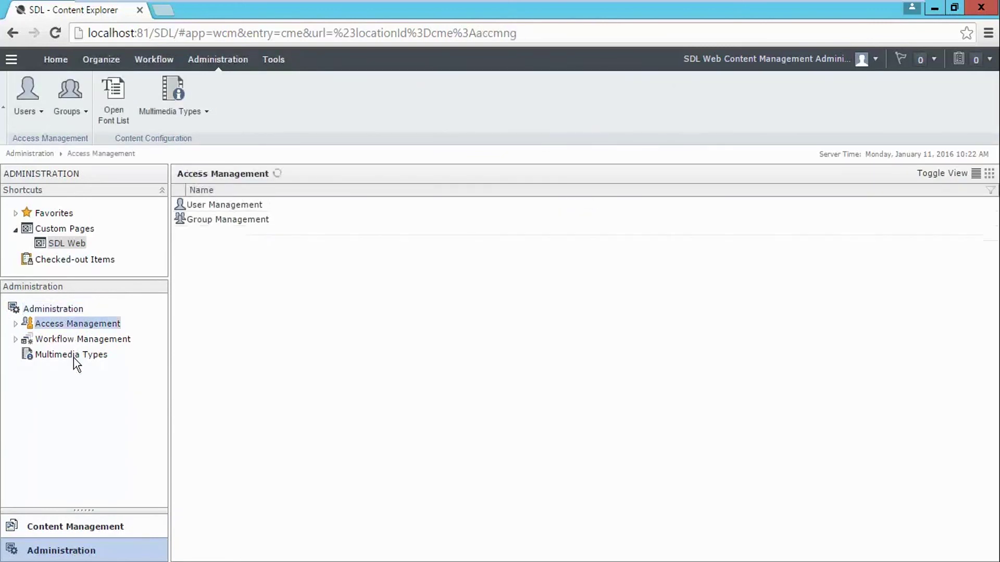